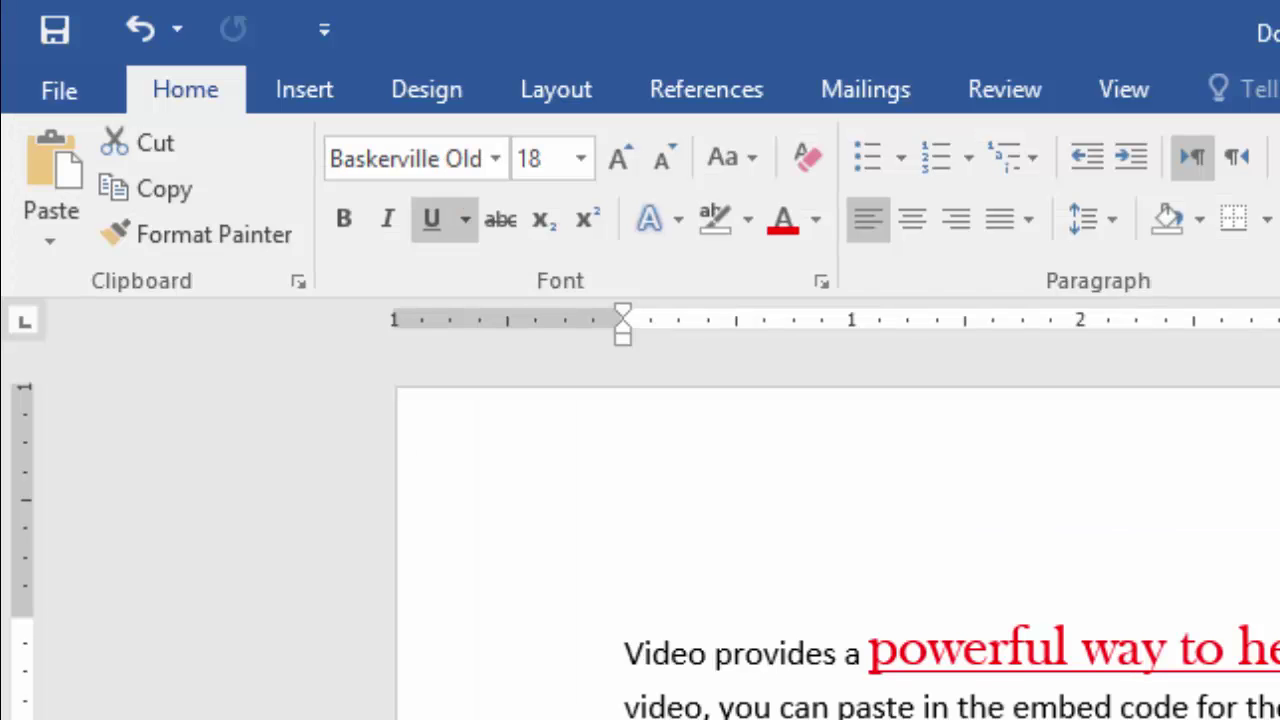
Delete all the sample text from the document, then bring up the YouTube page in Firefox.
left_click(614, 650)
key("ctrl+a")
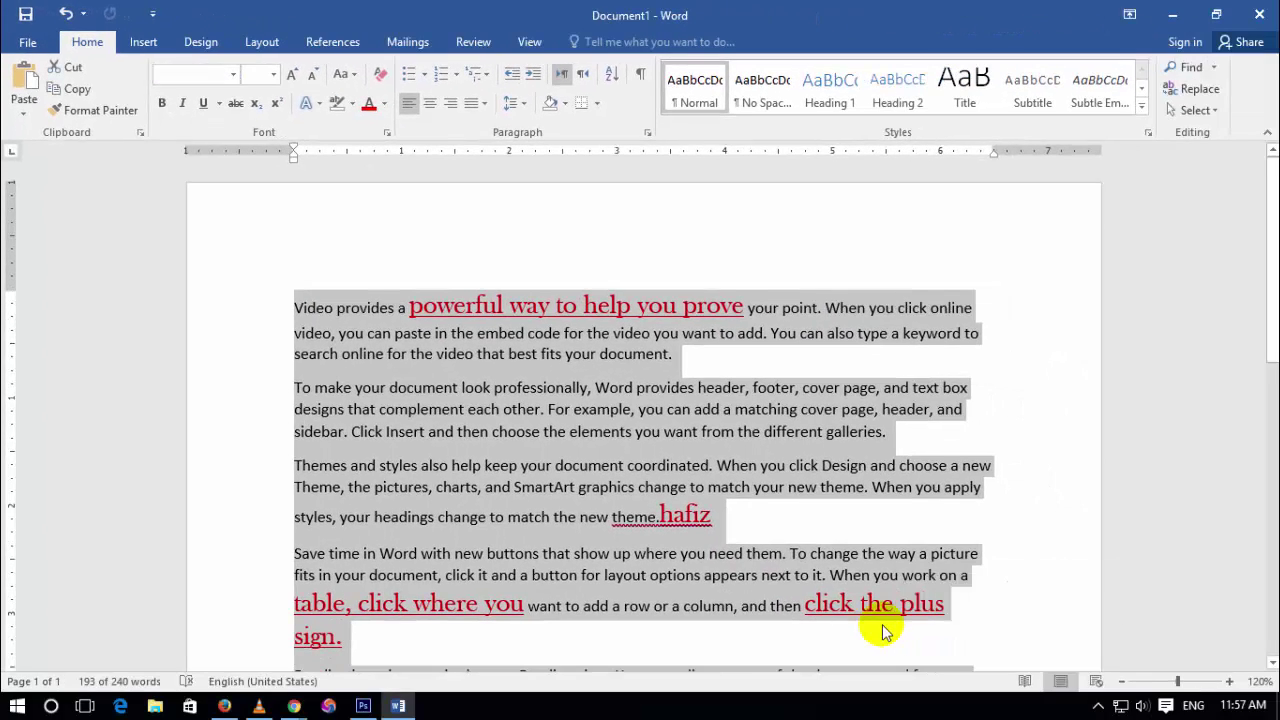
key("Delete")
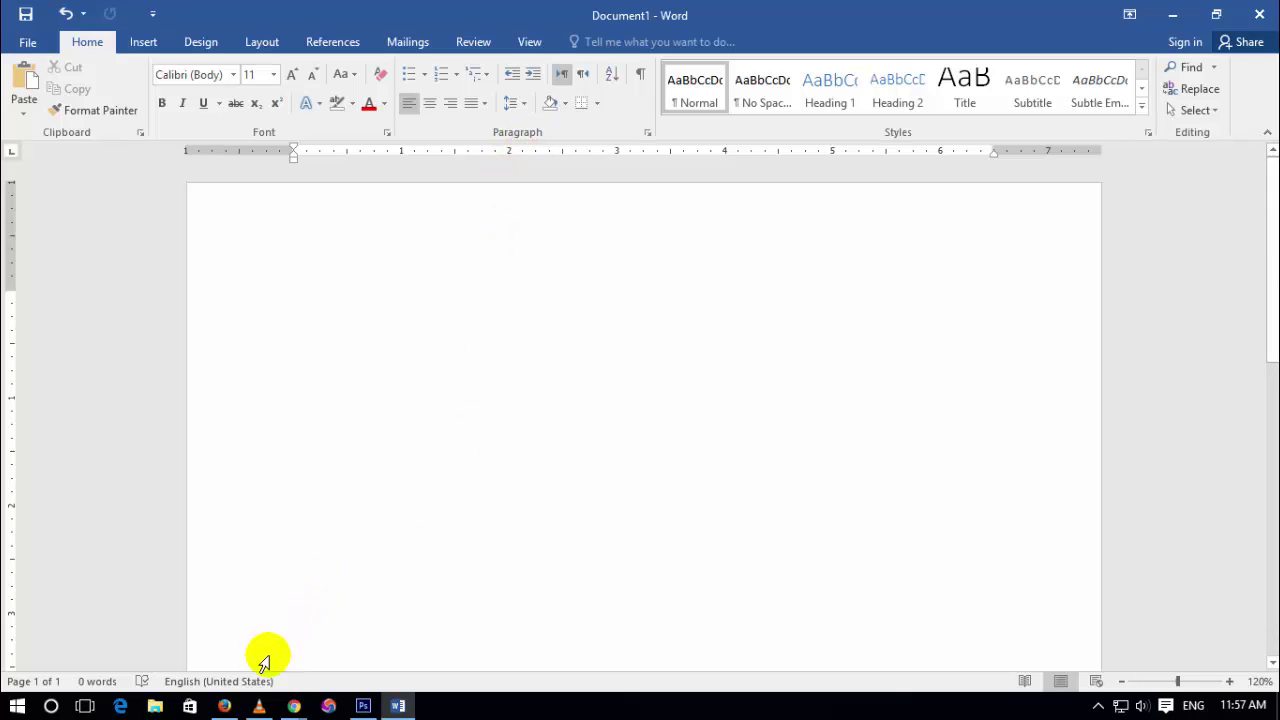
left_click(224, 705)
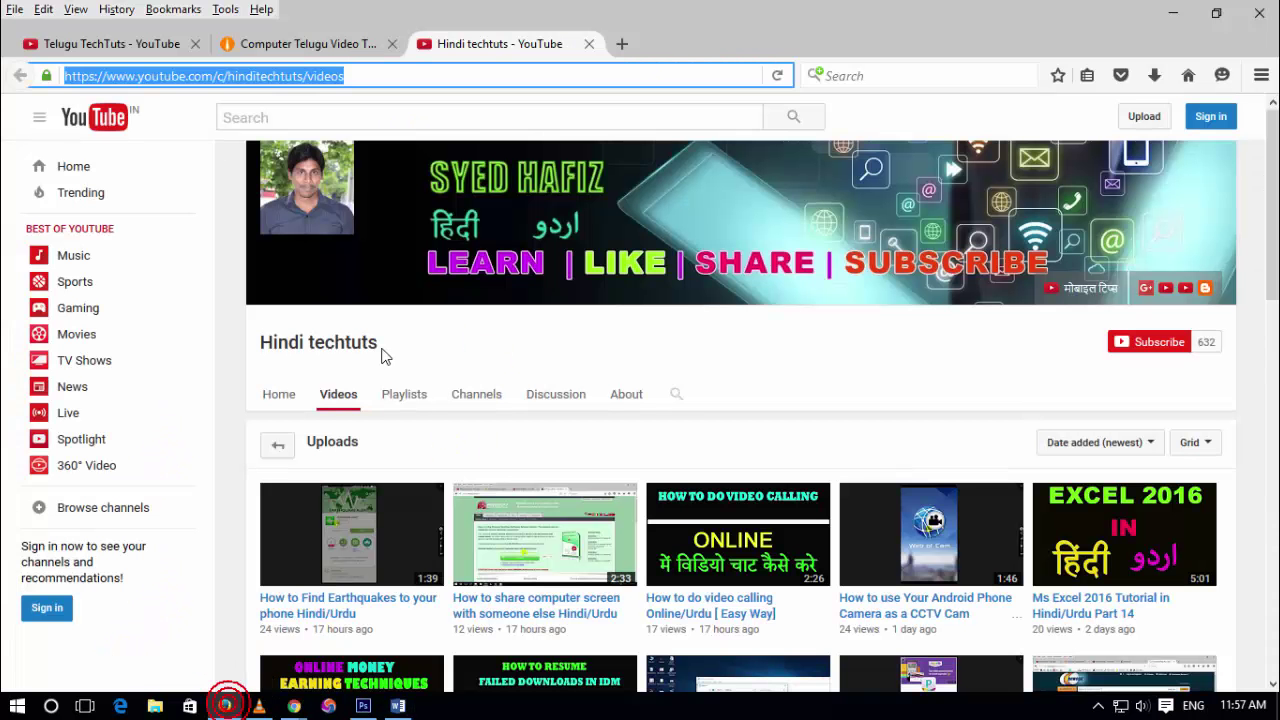
left_click(197, 76)
left_click_drag(235, 76, 297, 78)
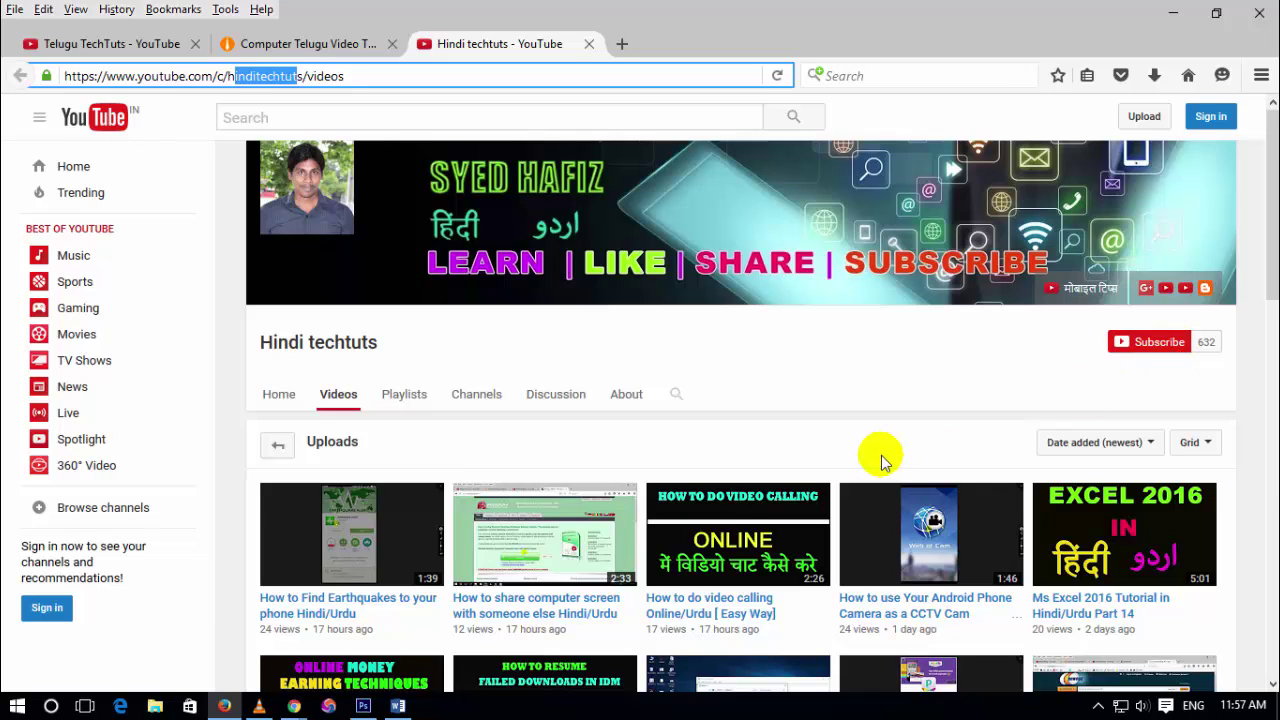
Back in Word, type a round-bulleted list of Dca, Dtp, C, C++ and Java.
left_click(1167, 14)
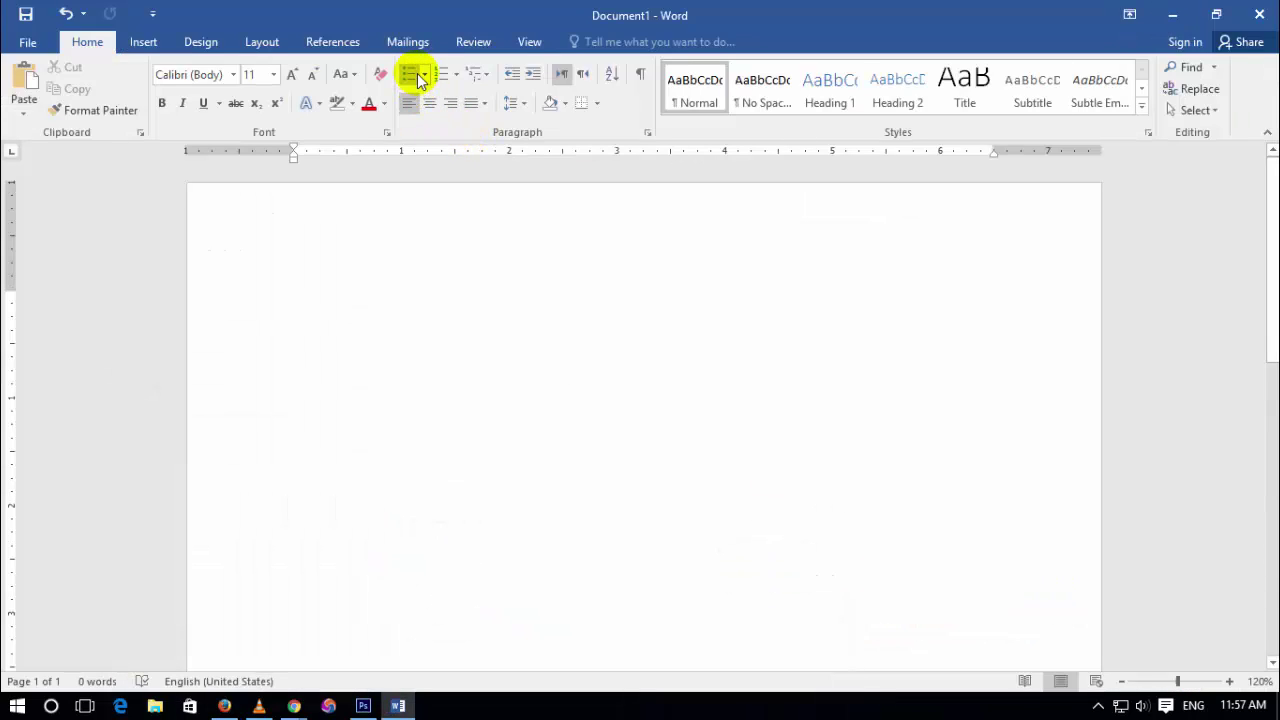
left_click(425, 75)
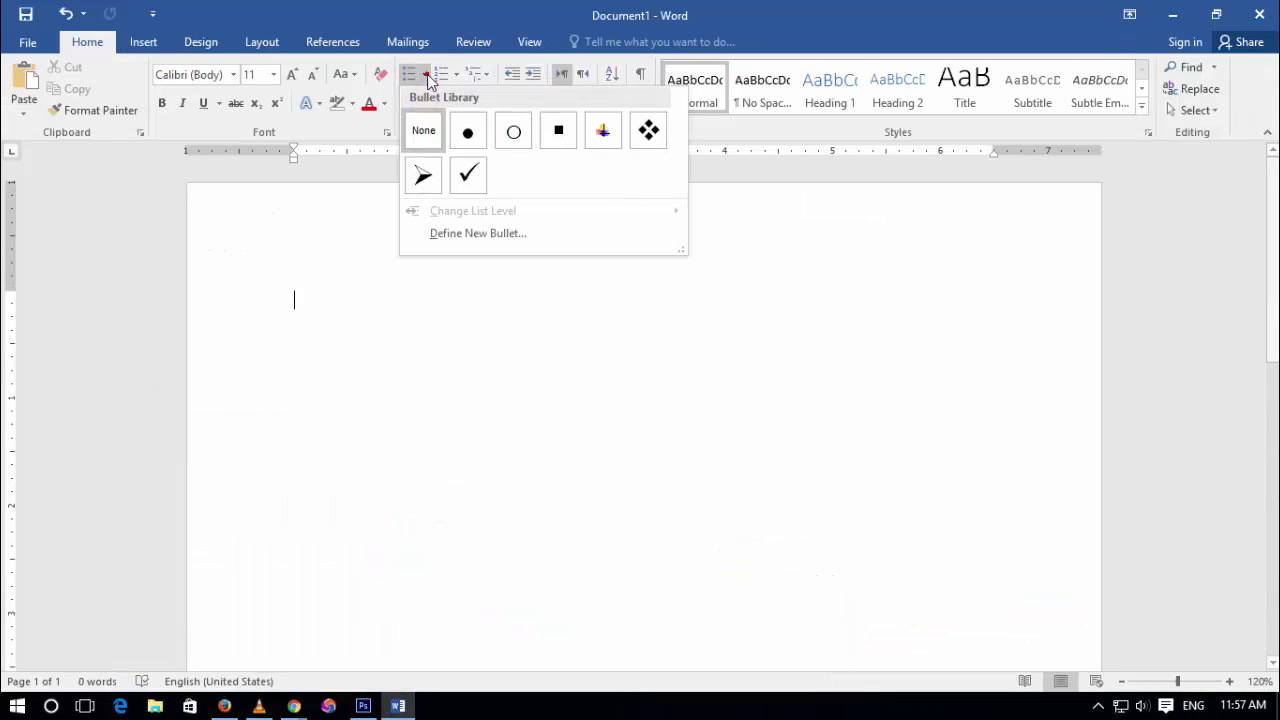
left_click(472, 136)
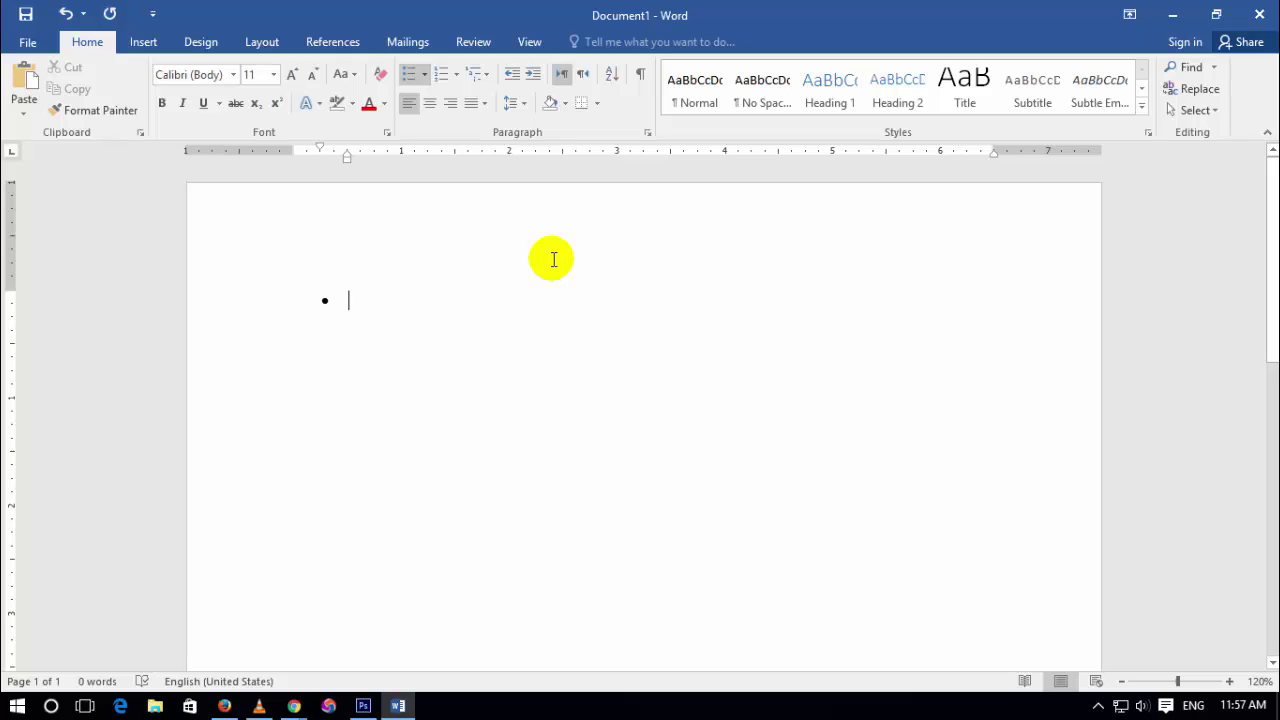
type("dca")
key("Return")
type("dtp")
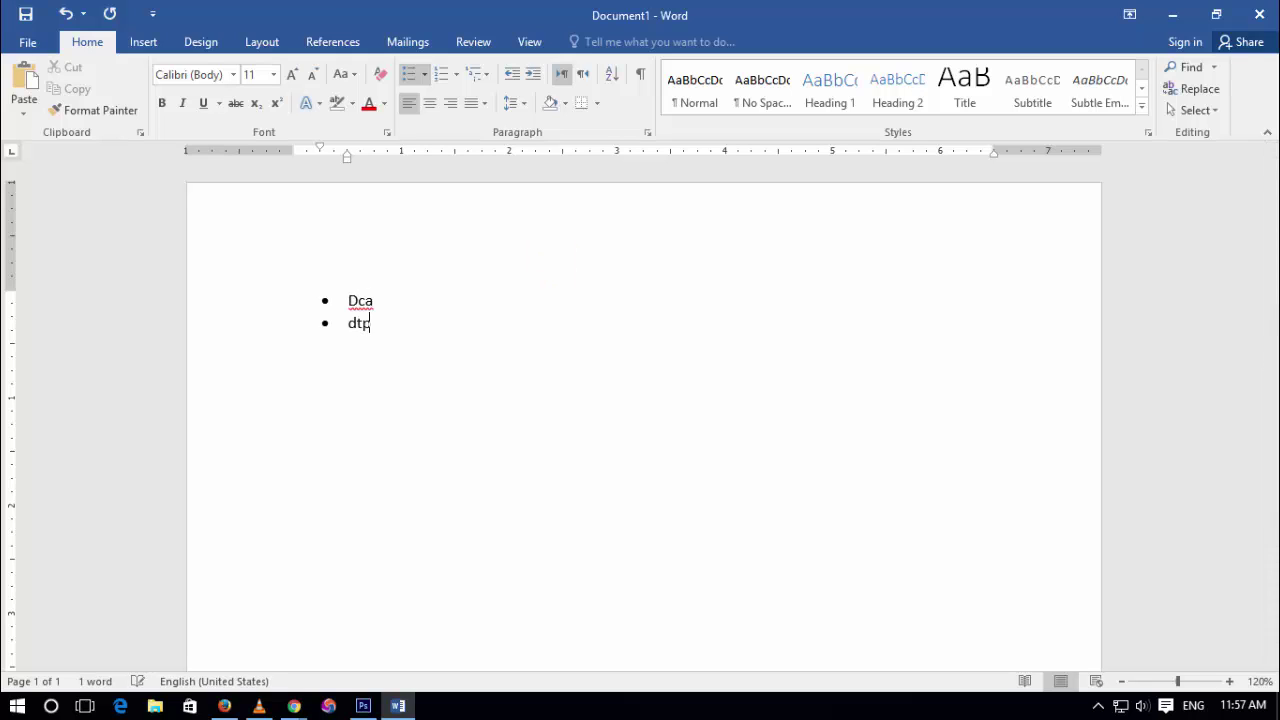
key("Return")
type("c")
key("Return")
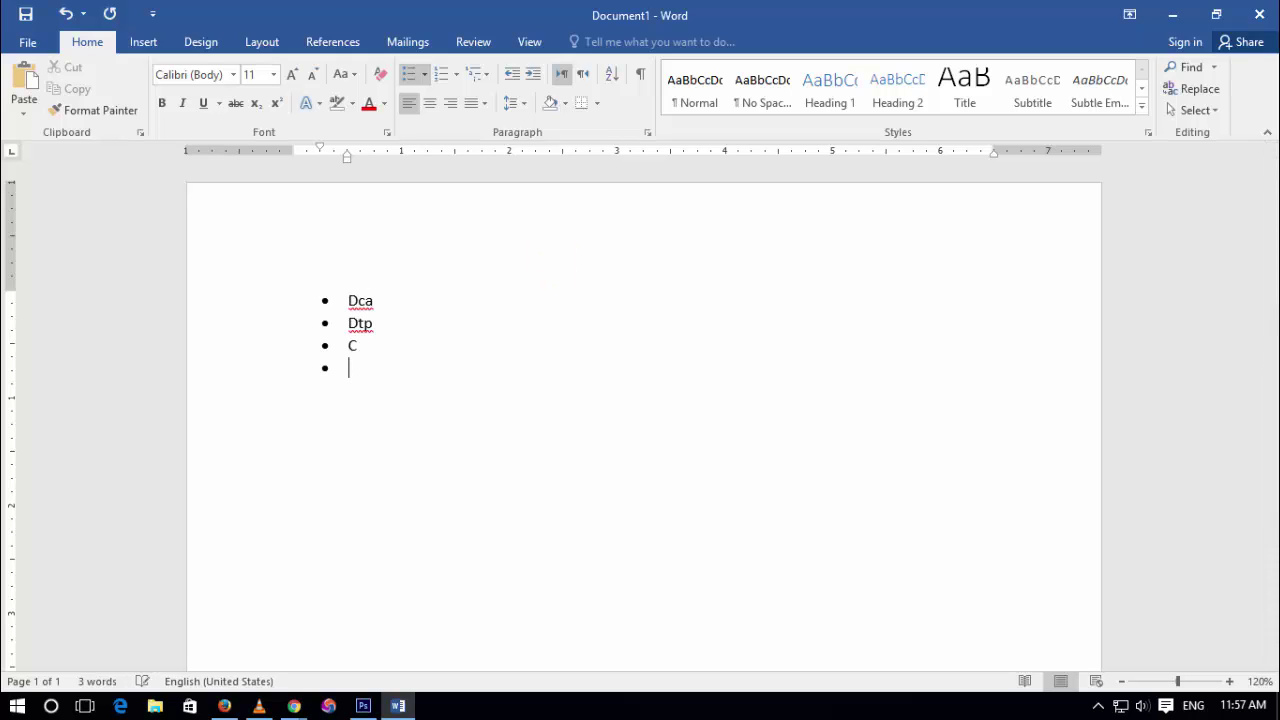
type("c++")
key("Return")
type("java")
key("Return")
Change the list bullets to arrowheads and select the Dca to Java lines.
left_click(424, 74)
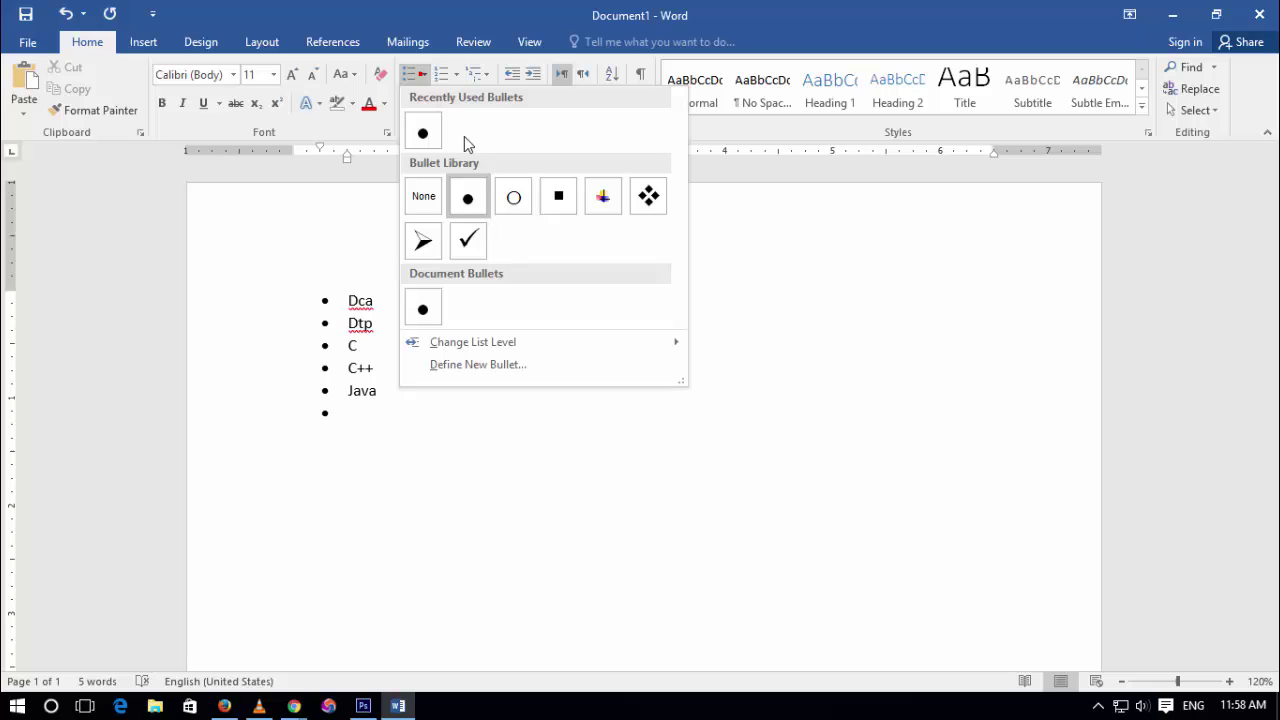
left_click(424, 241)
left_click_drag(298, 408, 283, 256)
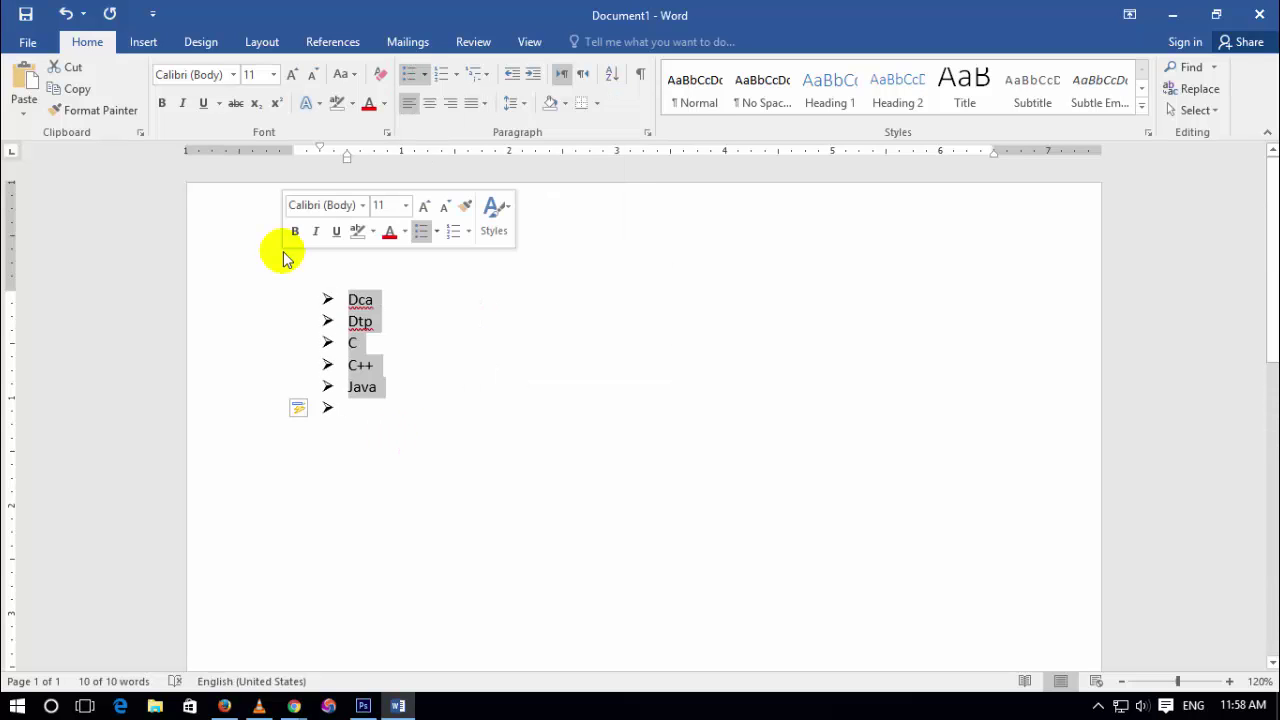
Replace the old list with arrow-bulleted items 'Waching cricket' and 'Sining'.
key("BackSpace")
key("BackSpace")
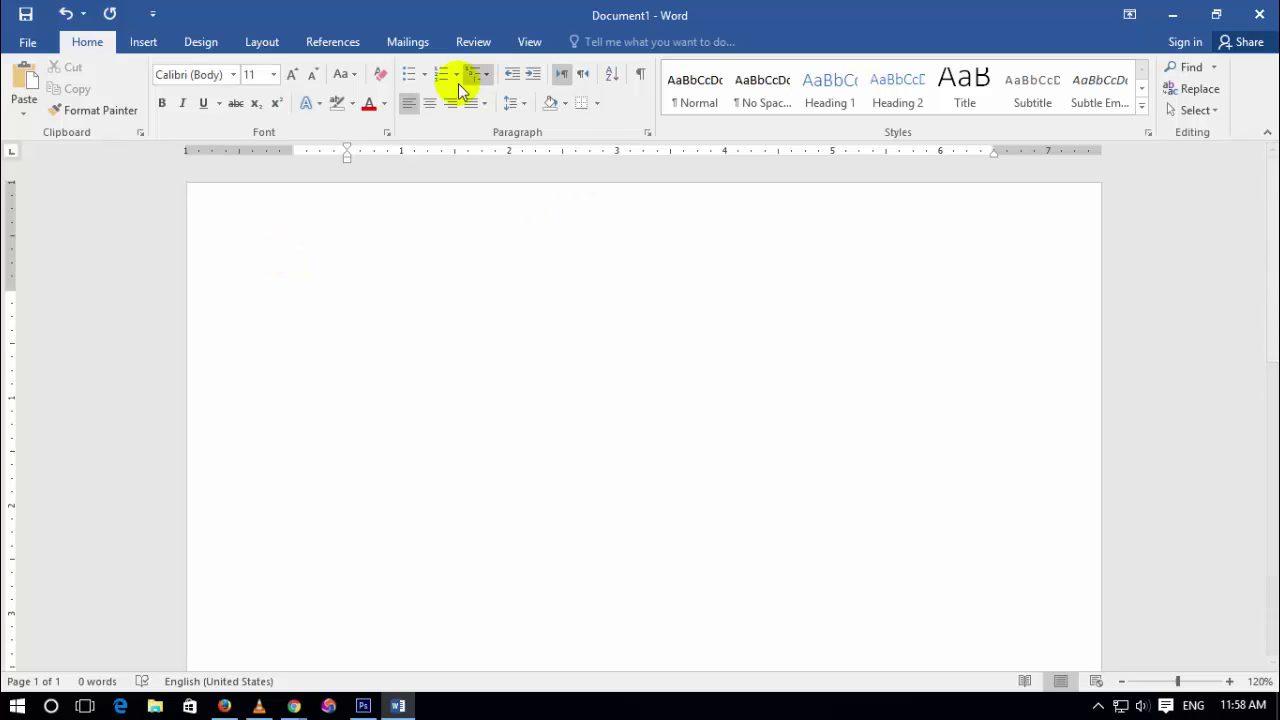
left_click(427, 80)
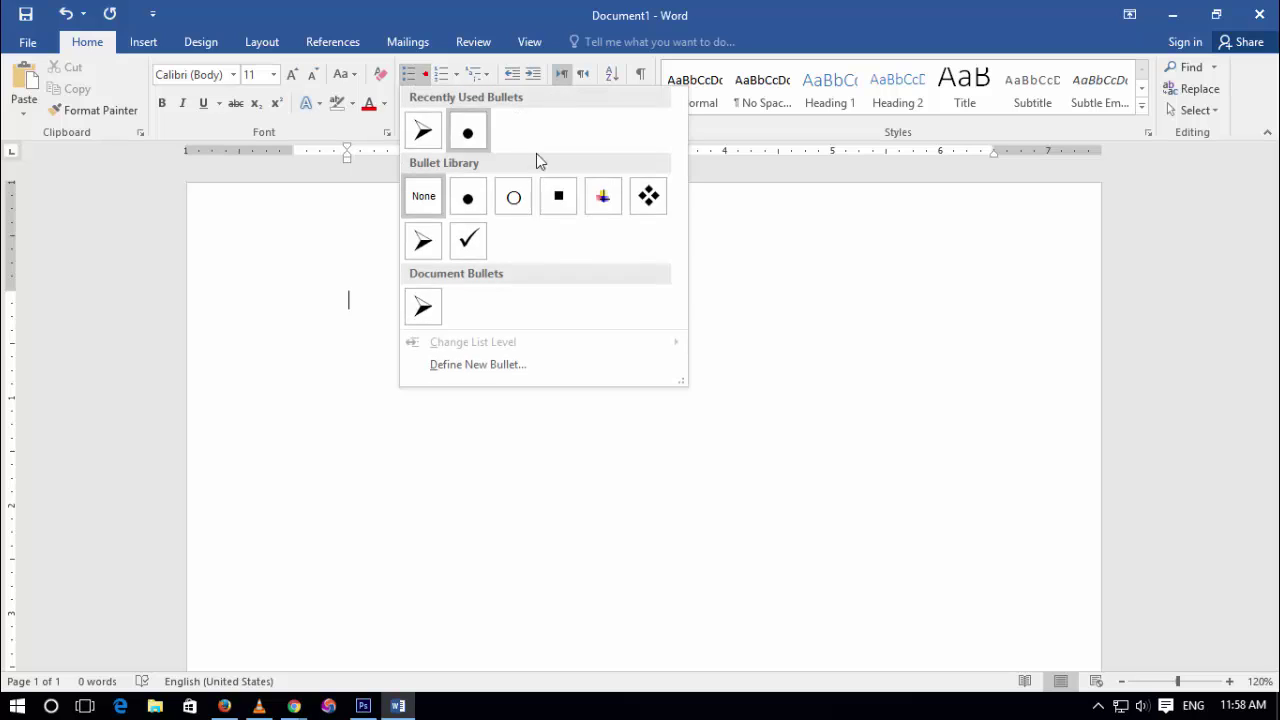
left_click(414, 233)
type("waching ")
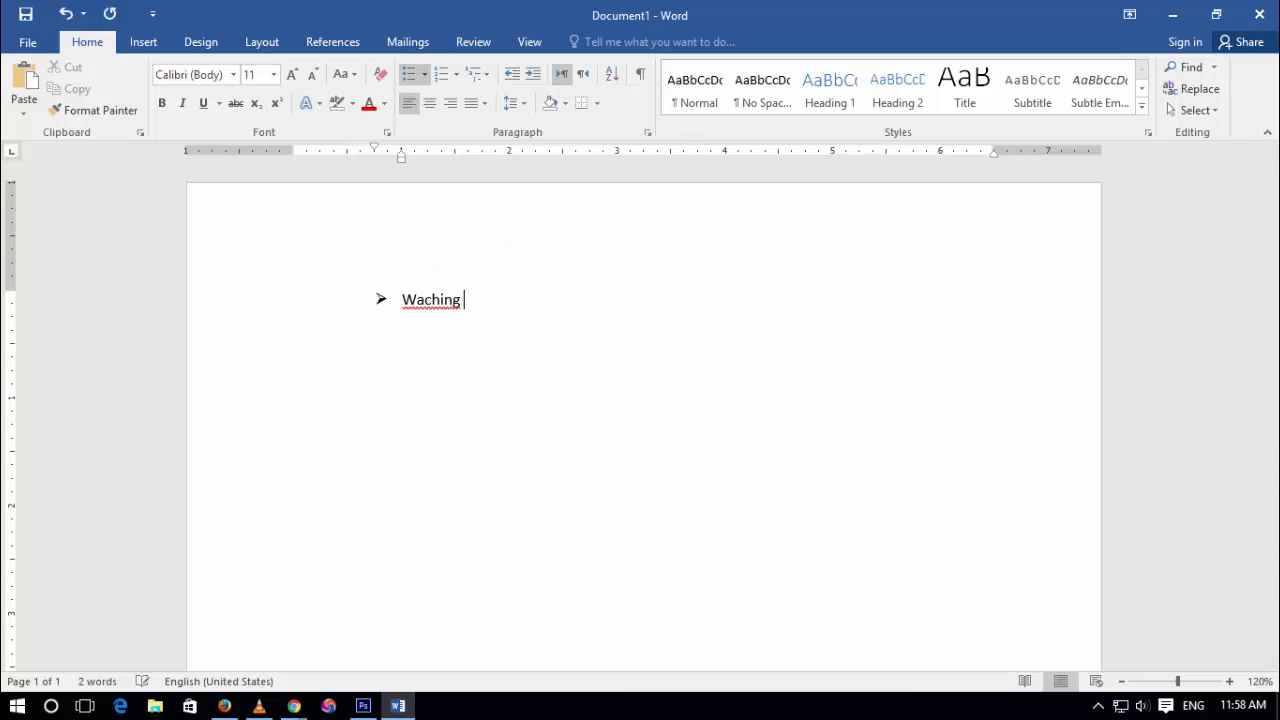
type("cricket")
key("Return")
type("sing")
key("BackSpace")
type("ing")
Add 'Playing chess' and 'A', end the list, then delete all the text.
key("Return")
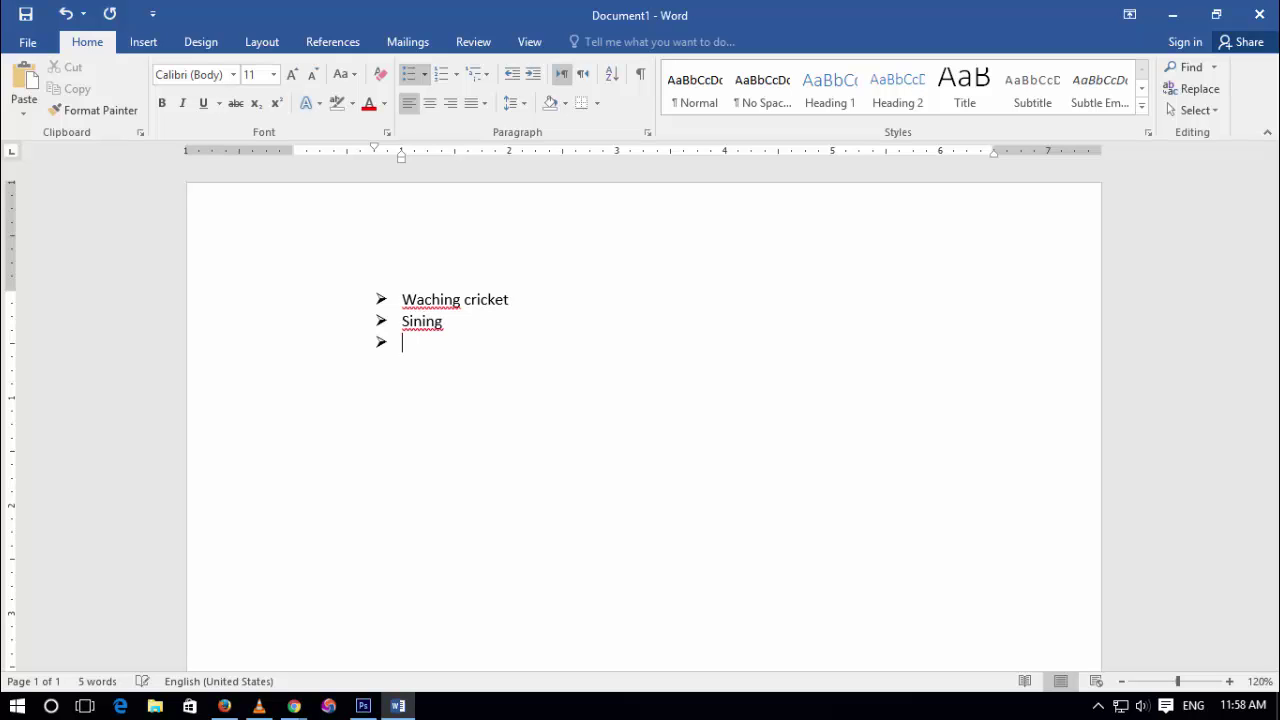
type("playing ")
type("chess")
key("Return")
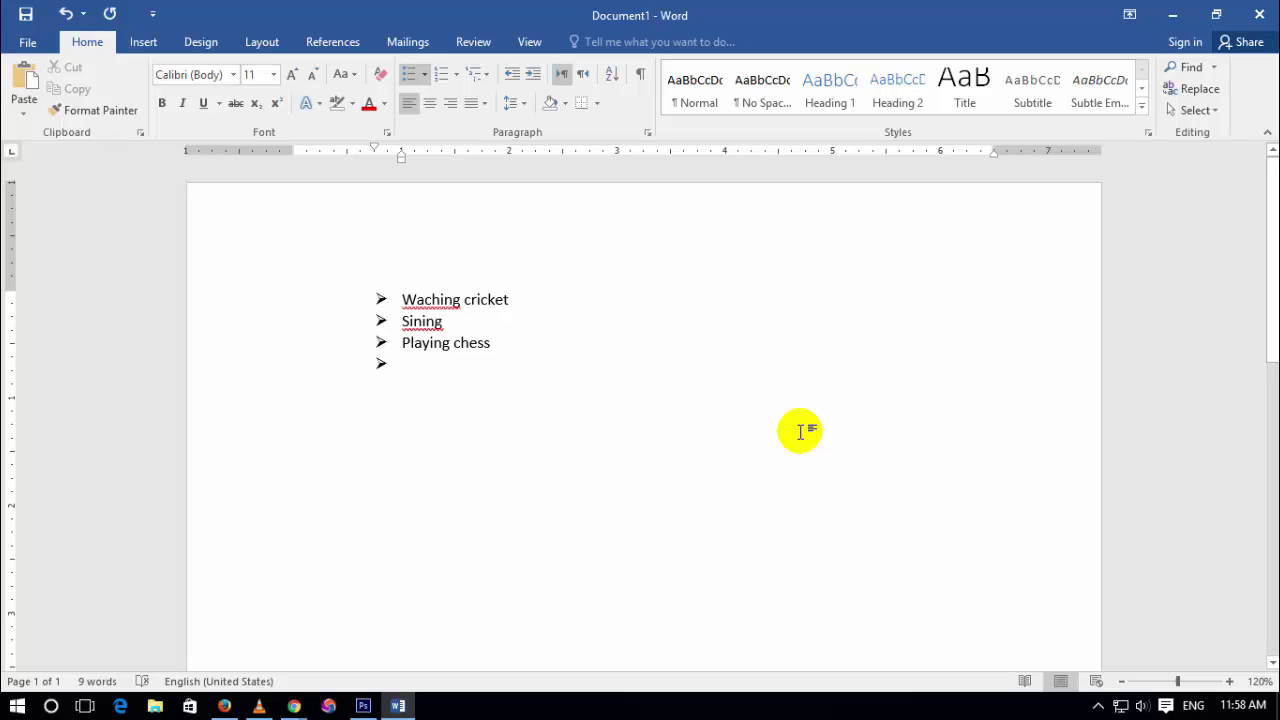
type("A")
key("Return")
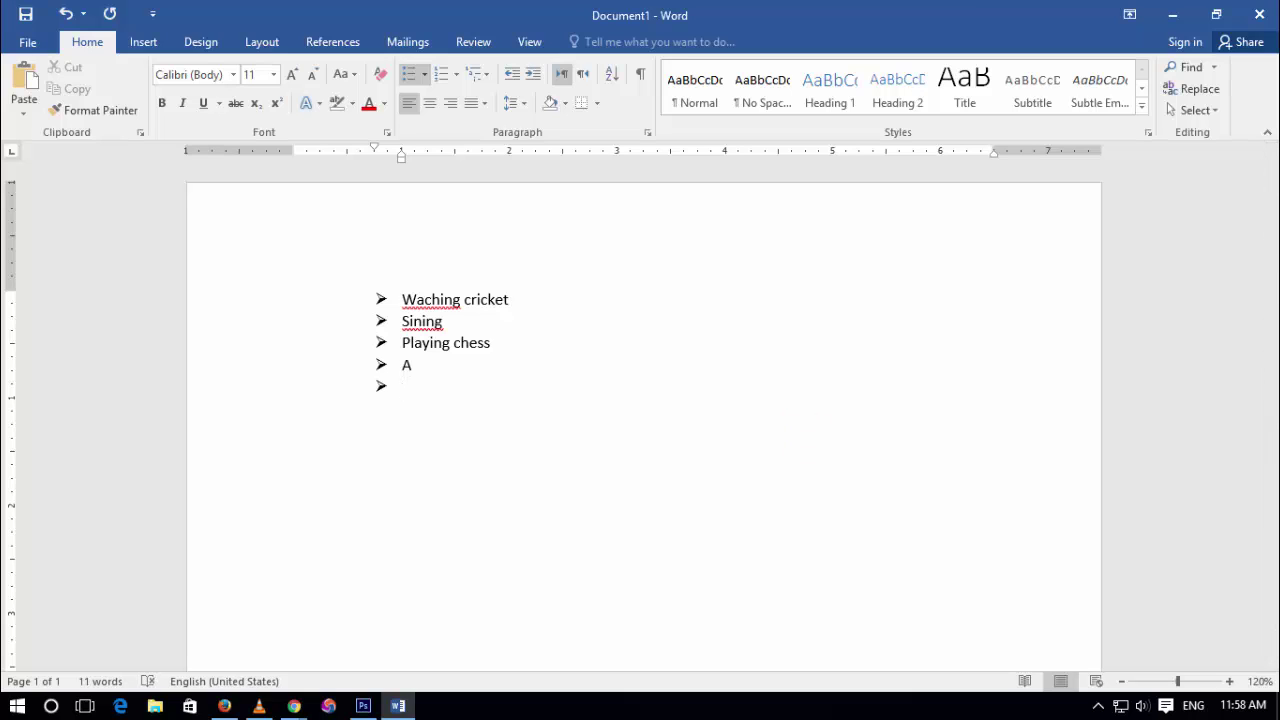
key("Return")
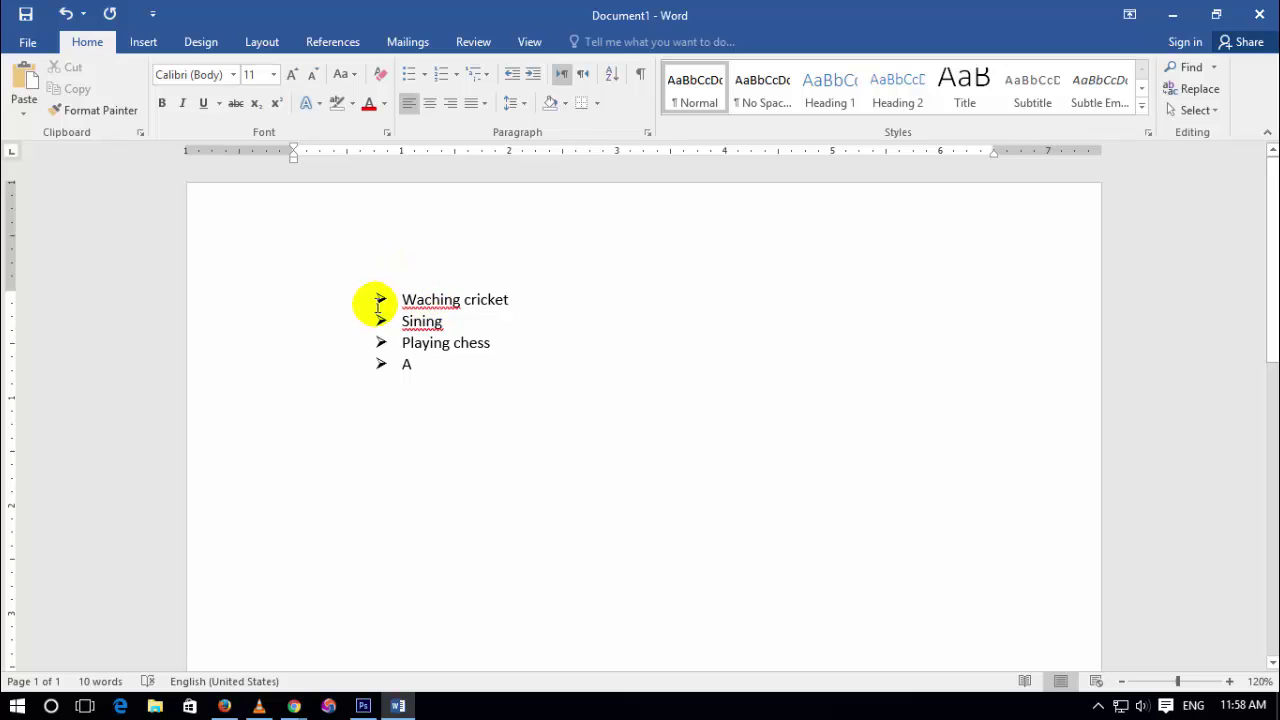
key("ctrl+a")
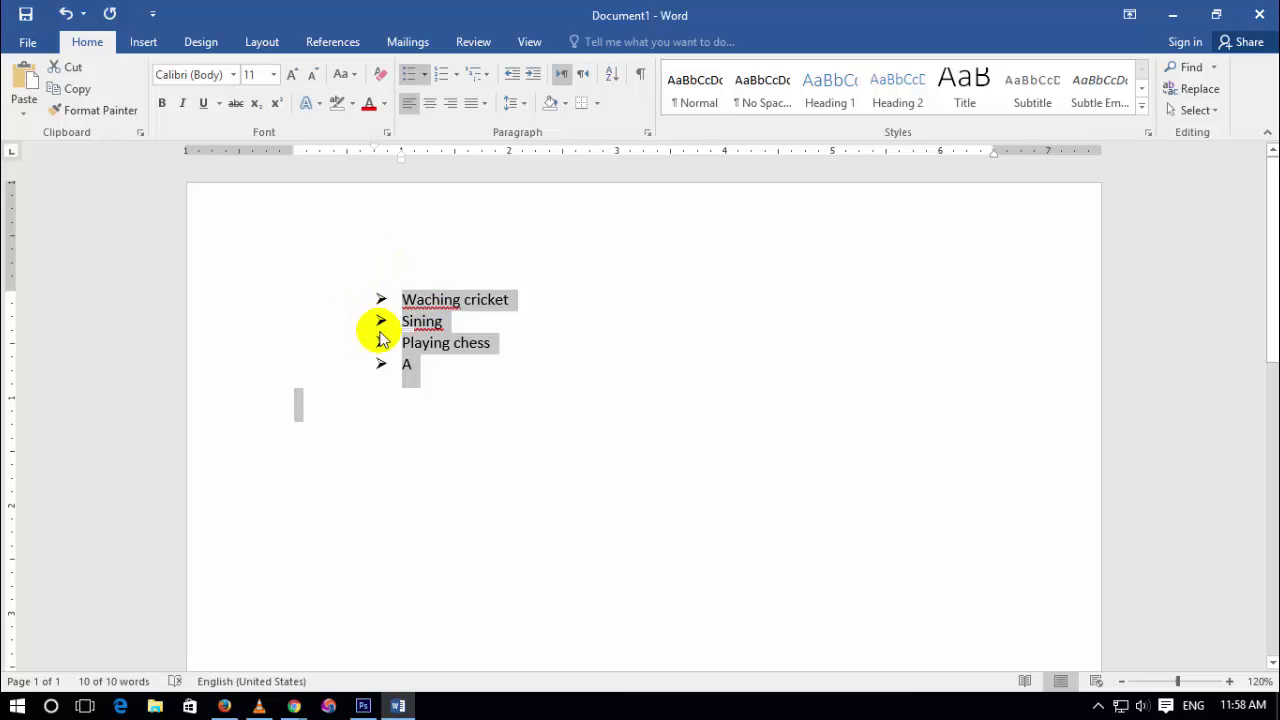
key("Delete")
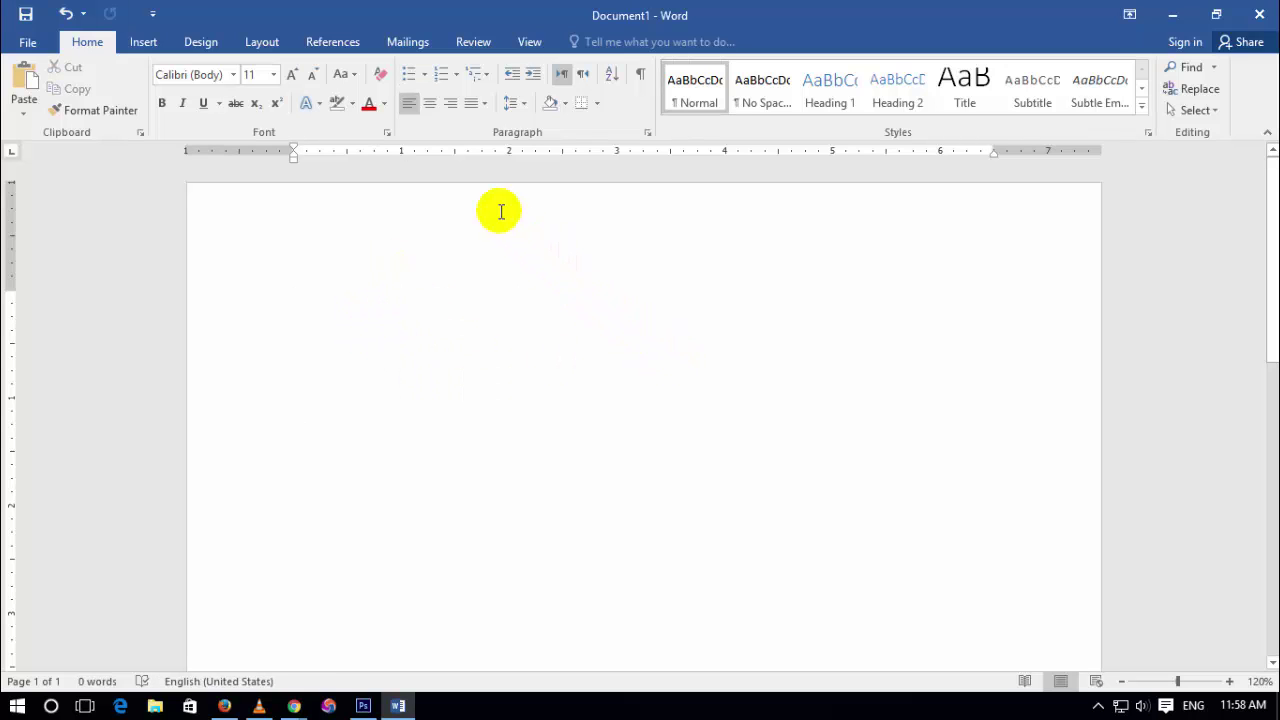
Start a 1. 2. 3. numbered list with items Dca, Dtp and C.
left_click(458, 75)
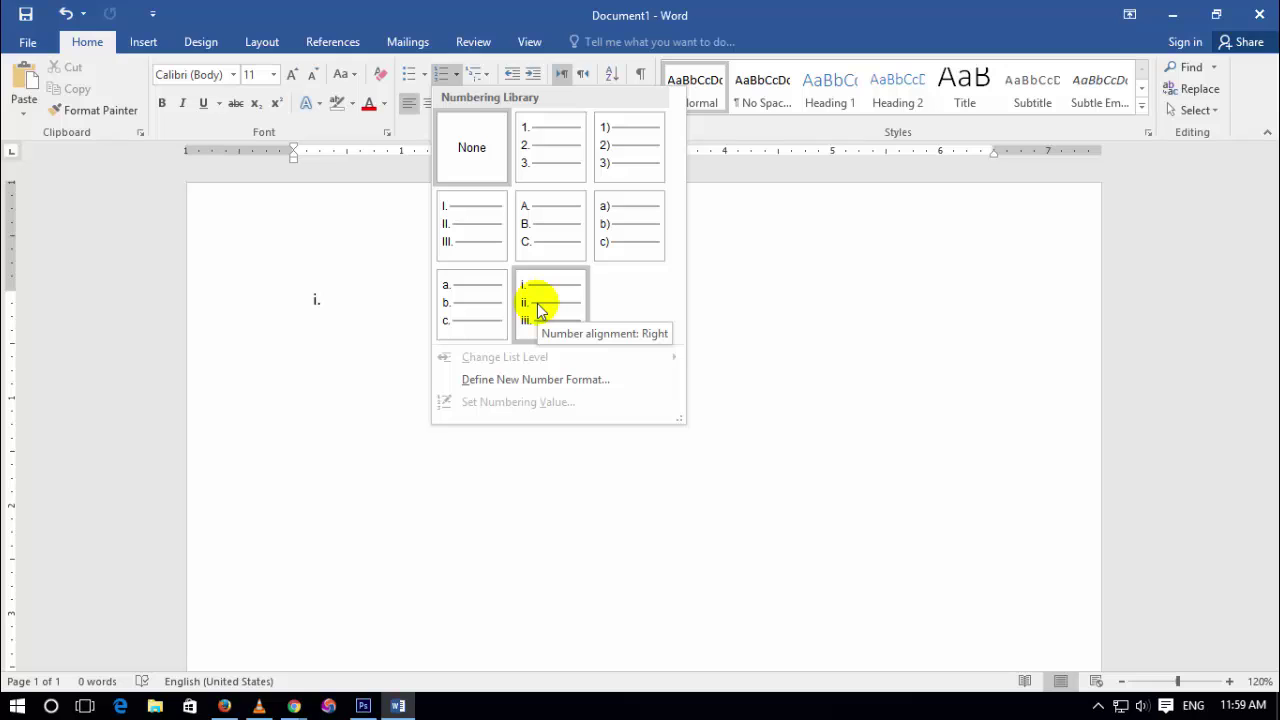
left_click(537, 161)
left_click(758, 347)
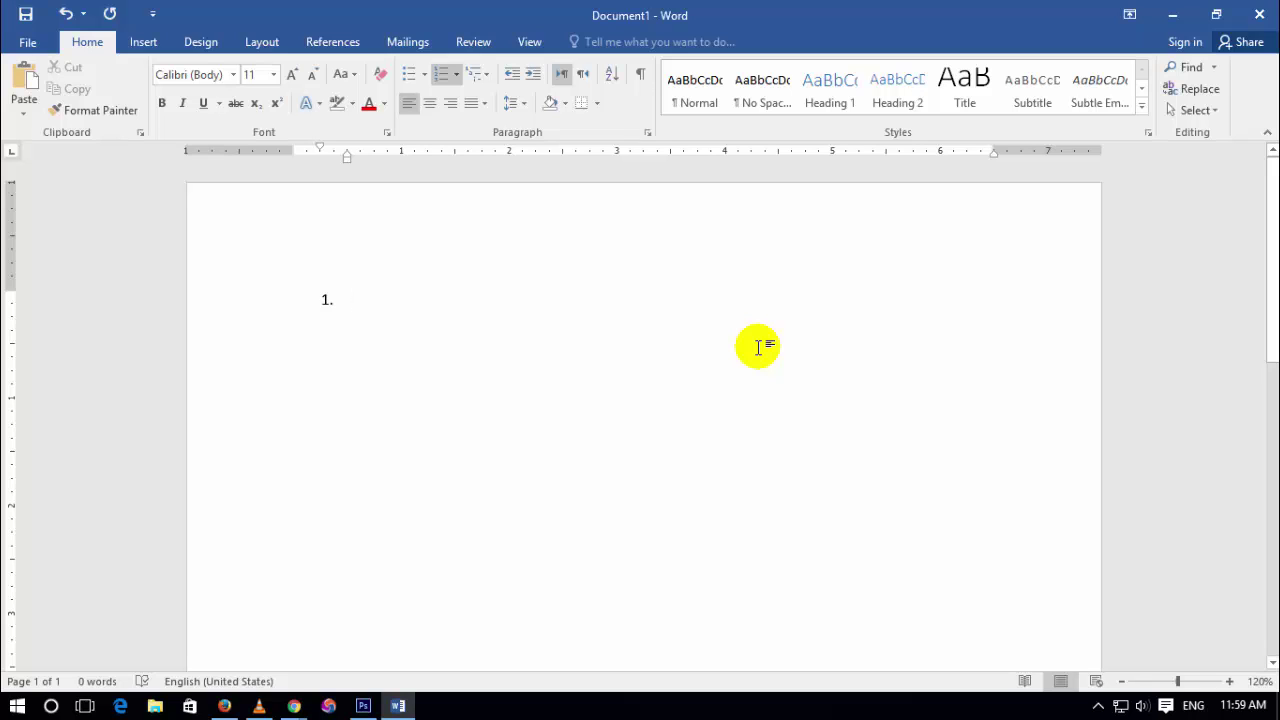
type("dca")
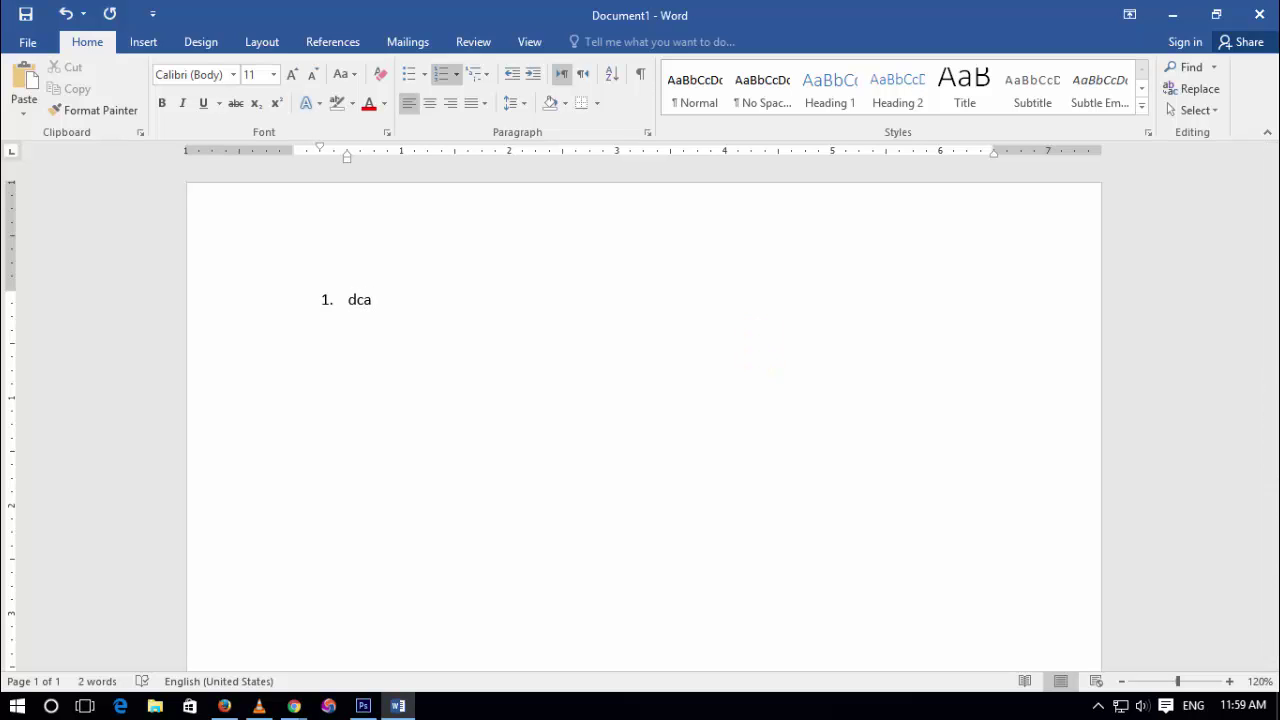
key("Return")
type("dtp")
key("Return")
type("c")
key("Return")
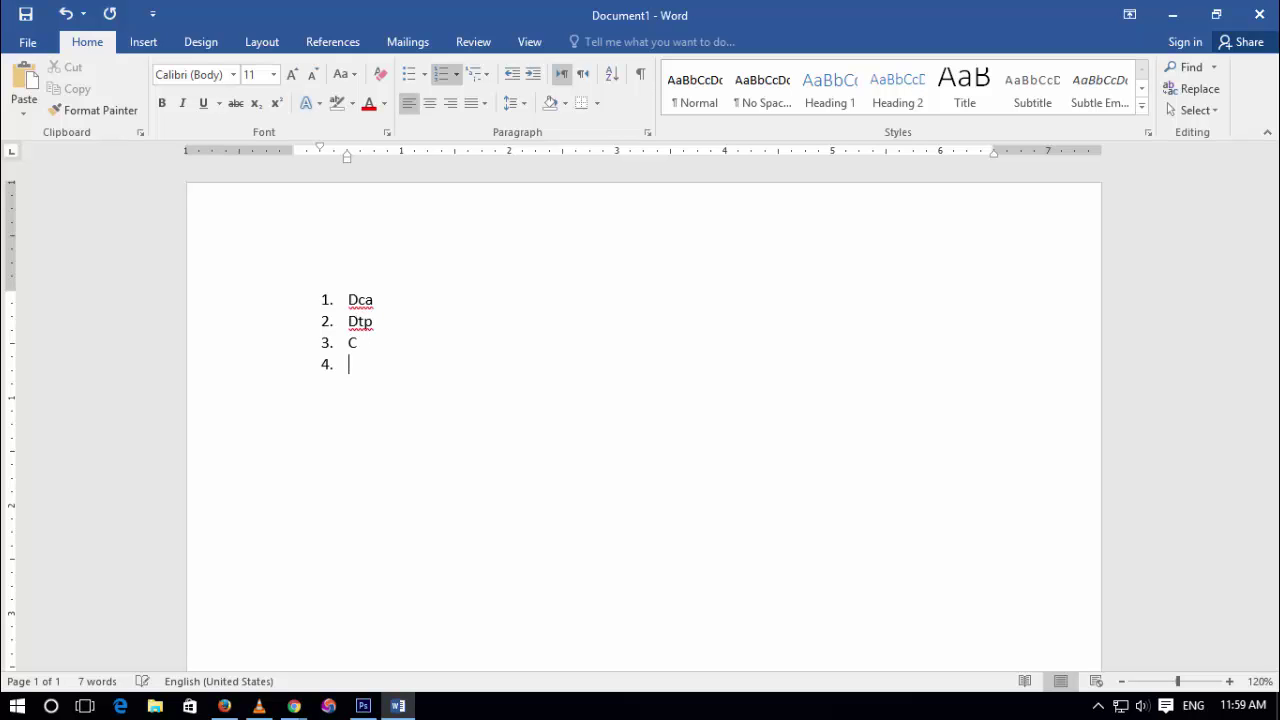
Add C++, a long random-letter line, Ljljfklsad and sdfds as items 4 to 7.
type("c++")
key("Return")
type("kasdjflks adflsdajlfksdjfklasjklsdjf lasdkj")
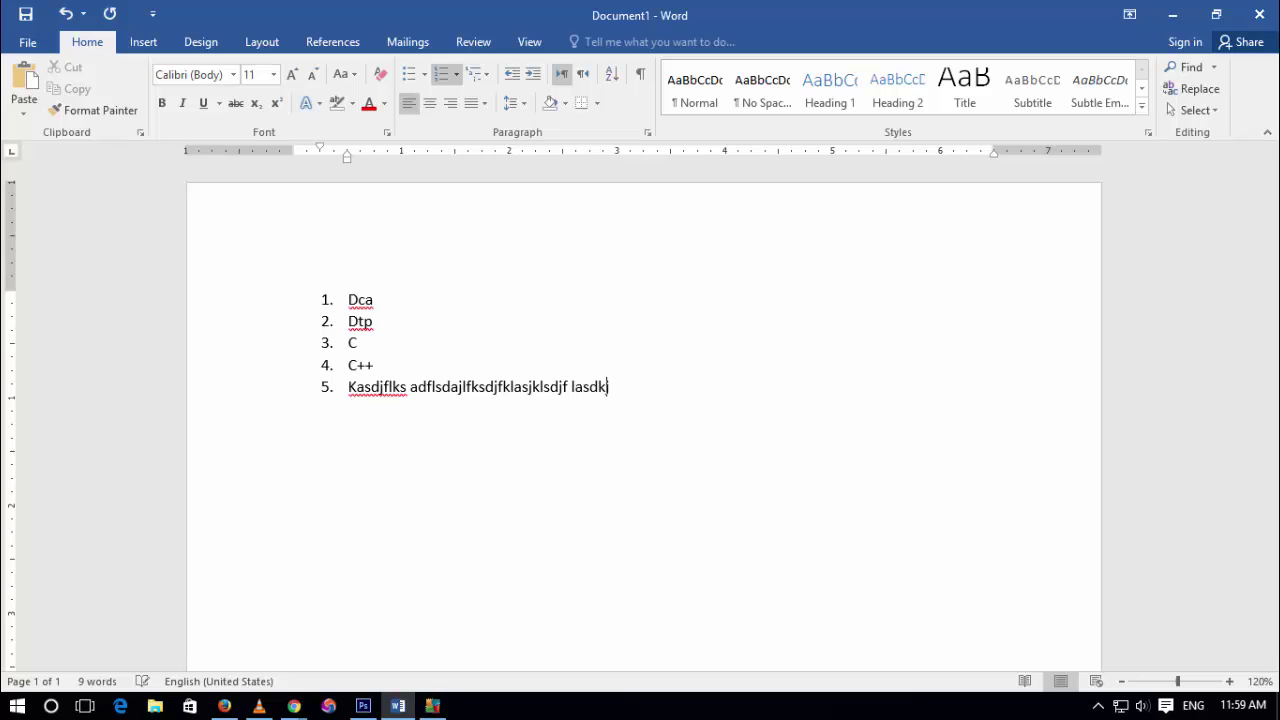
type("lsdkafjlasdkjflasdk jflsdkjfsdlakjfsdlaflasdkflasdkflasdjflasdkjflasl")
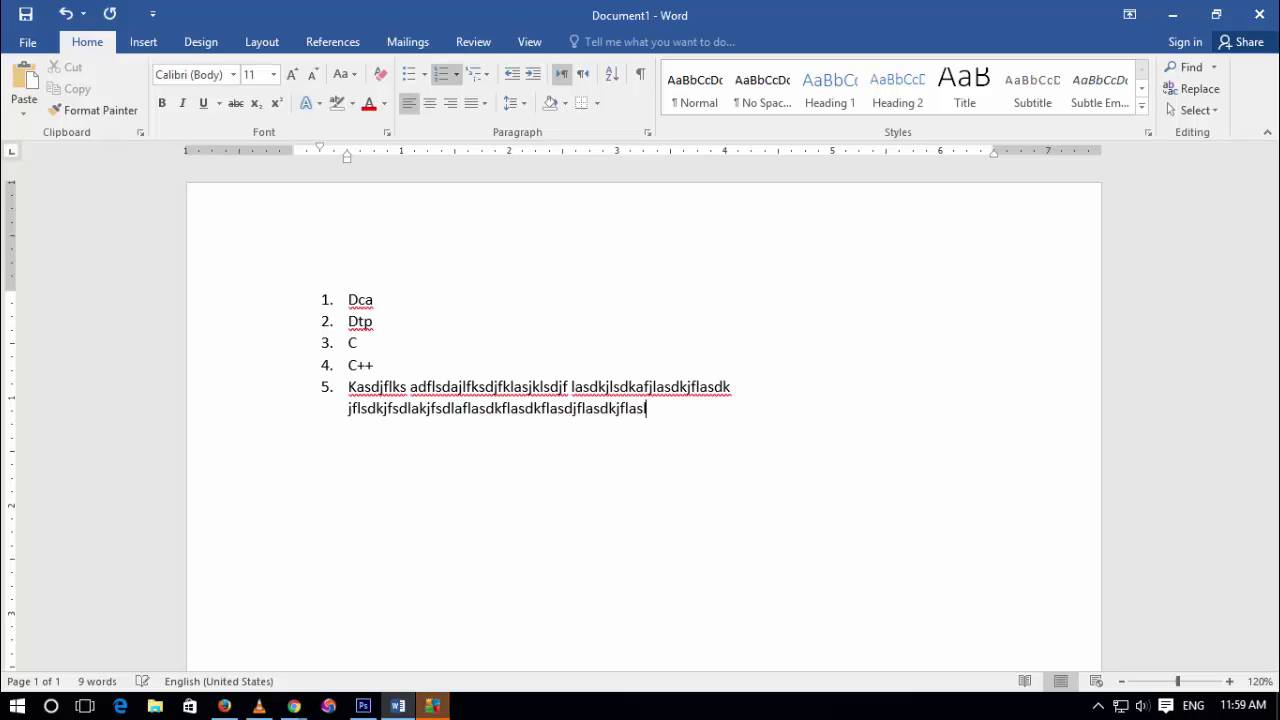
type("kdasjflkasdlsalfaslfjsdal fasdlfkjklsdklfdjas lfksdjaf")
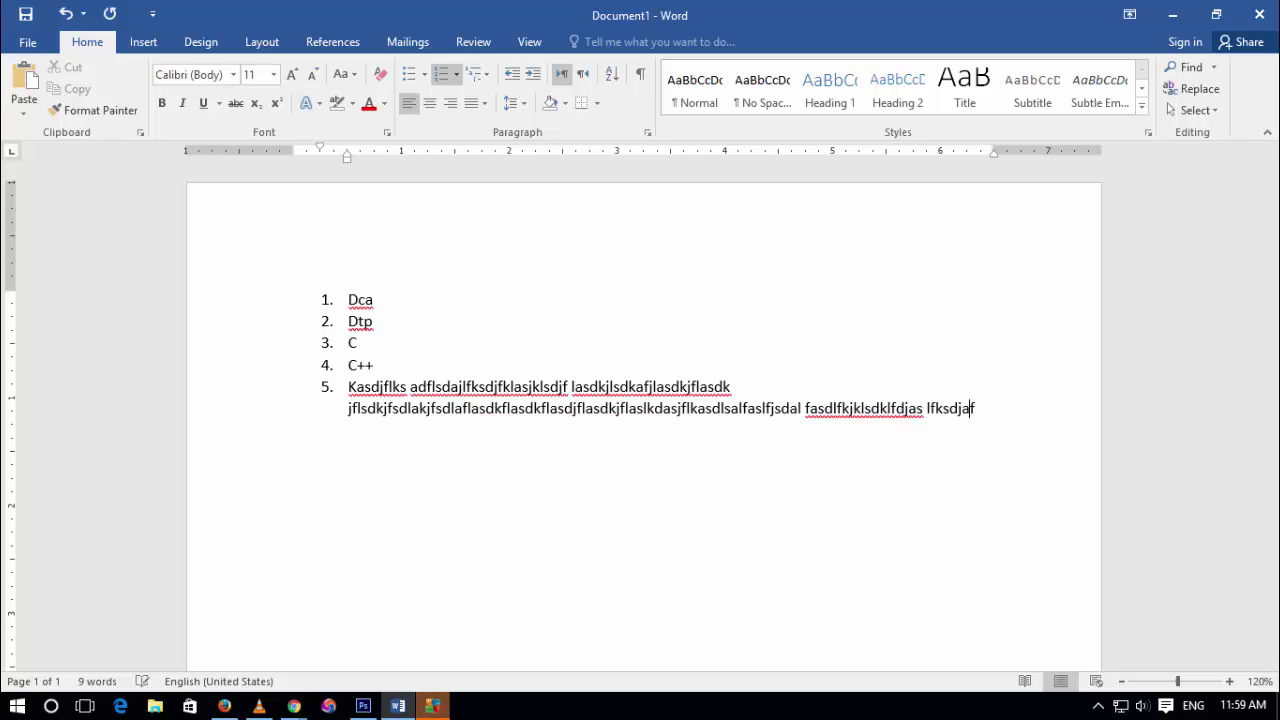
type("lks adflsdkajfsdklajsdlkfjsdldsf")
key("Return")
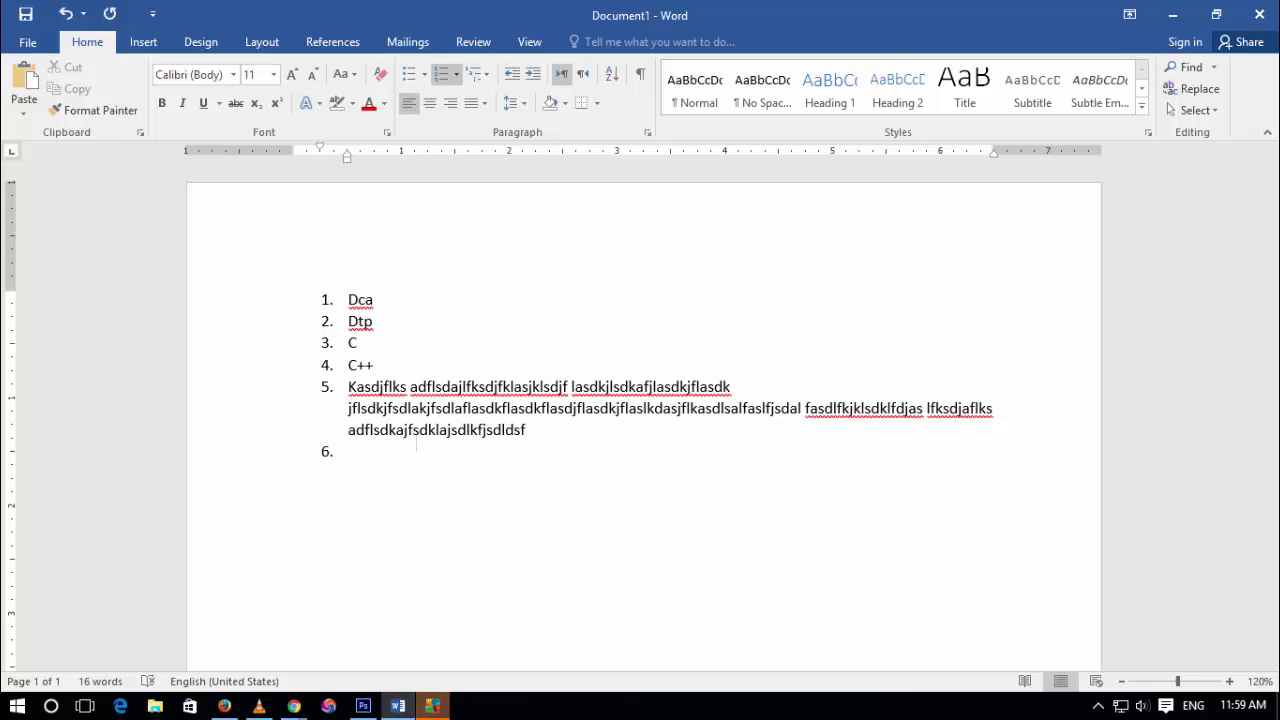
type("Ljljfklsad")
key("Return")
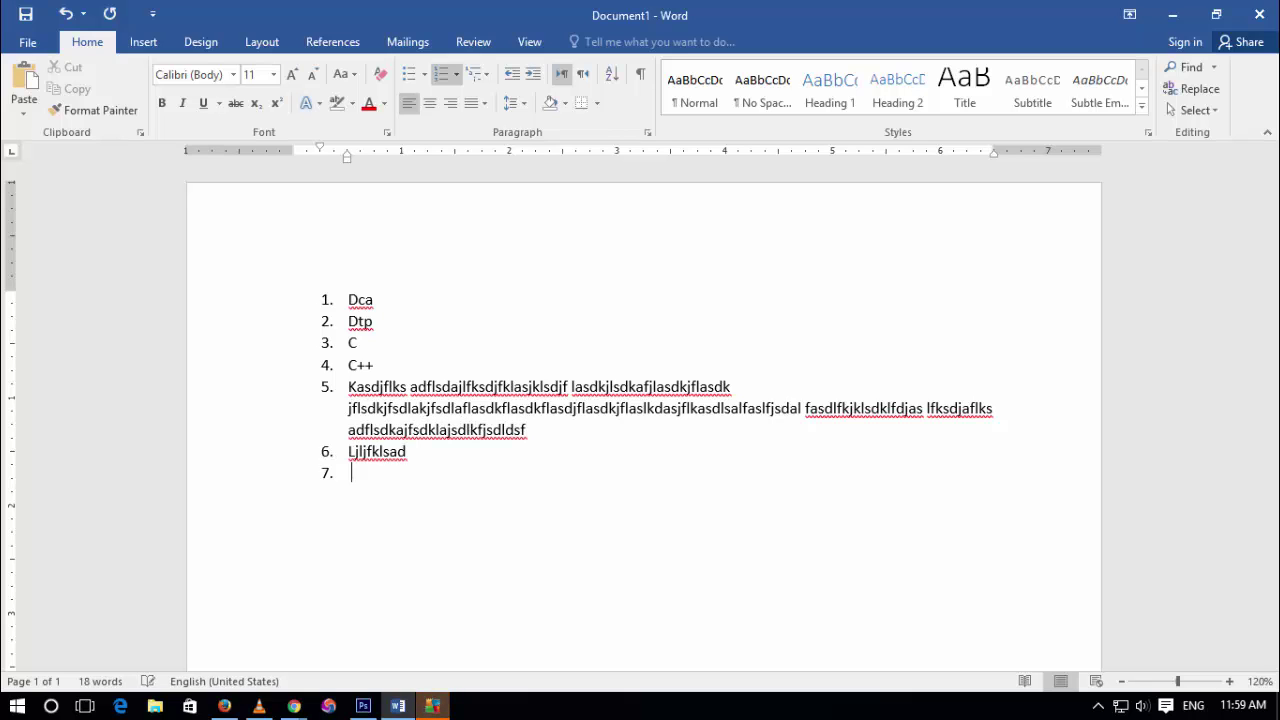
type("sdfds")
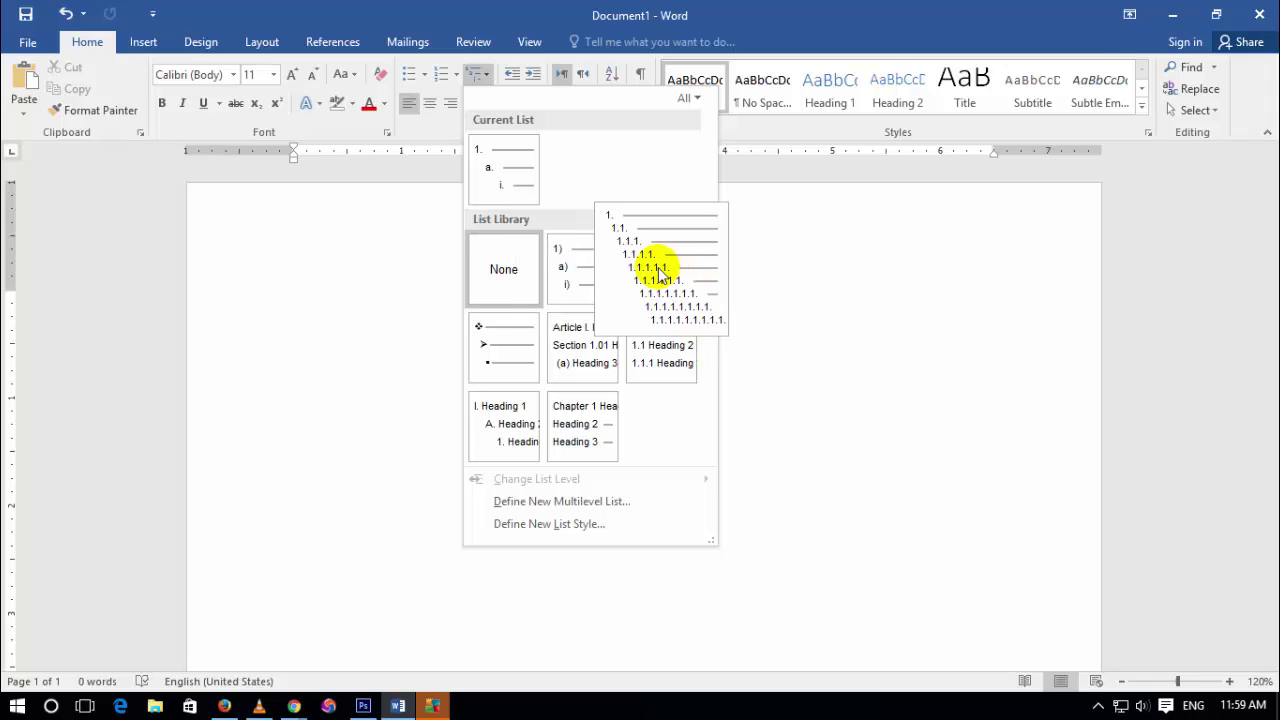
Start the multilevel list with top-level item 'Ms office'.
left_click(657, 268)
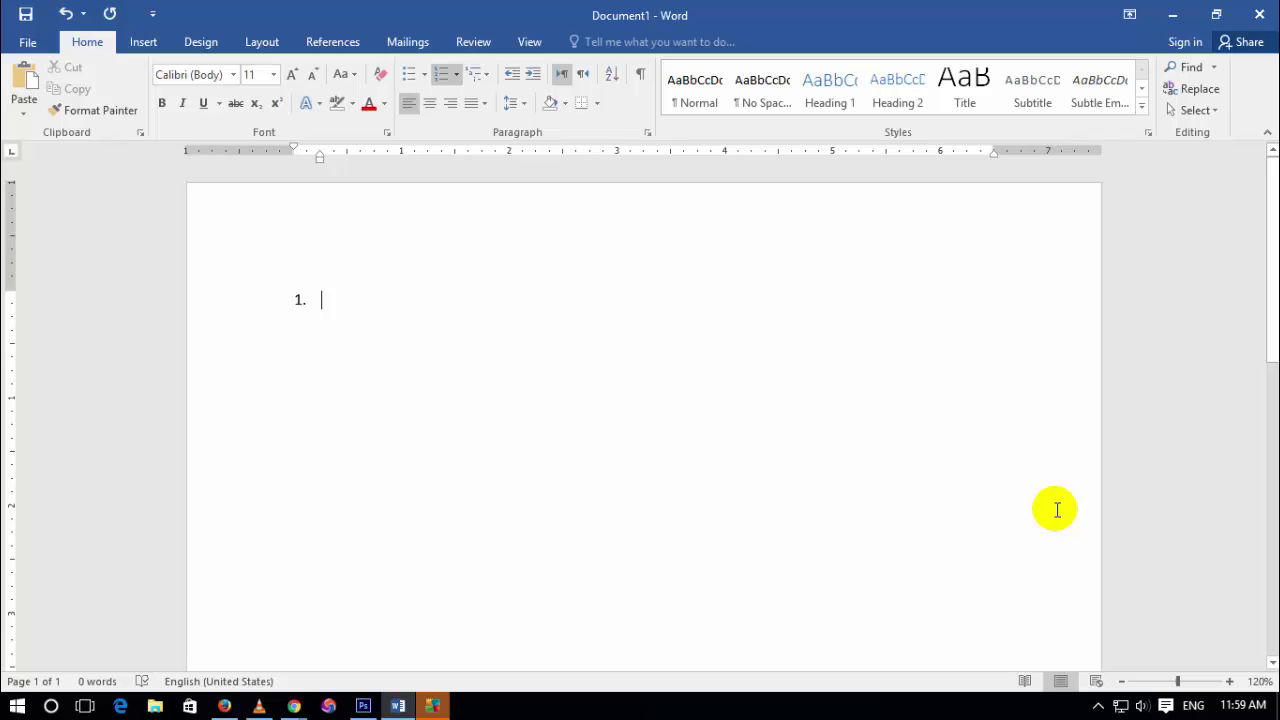
type("Ms of")
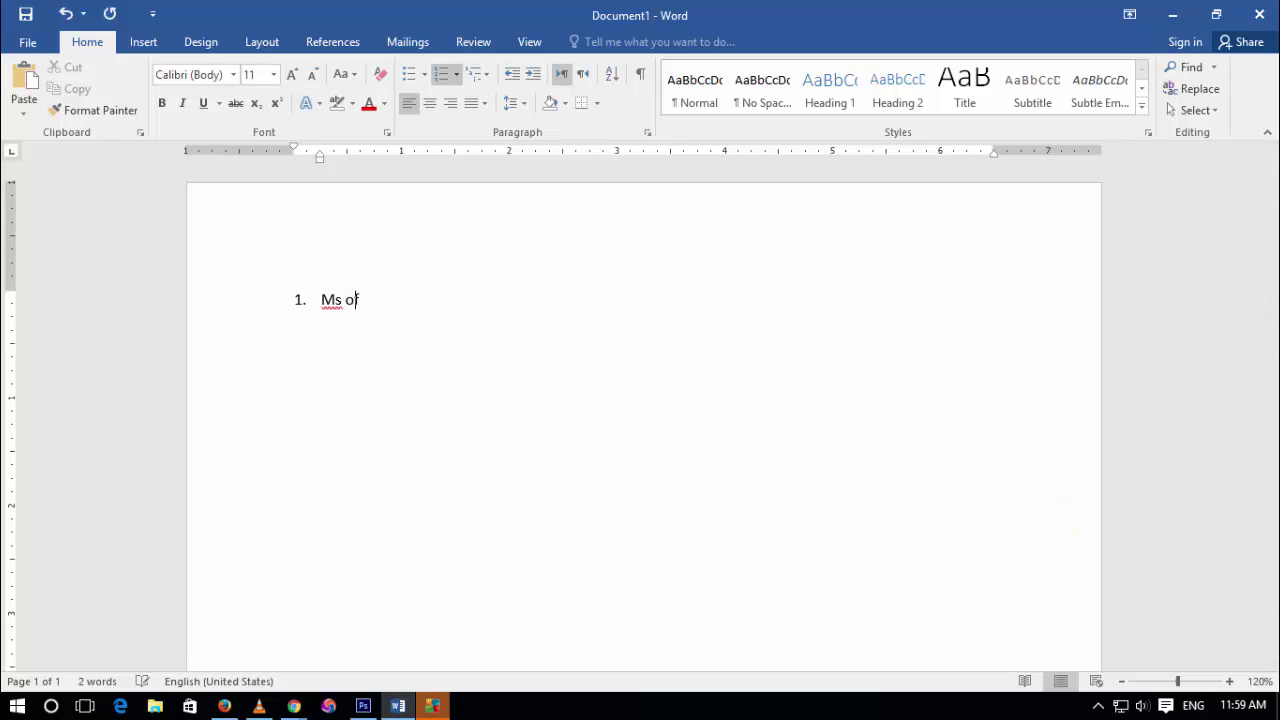
type("fice")
key("Return")
type("word")
key("BackSpace")
key("BackSpace")
key("BackSpace")
key("BackSpace")
key("BackSpace")
key("BackSpace")
key("Return")
Nest sub-items Word, Excel and Power power under Ms office.
key("Tab")
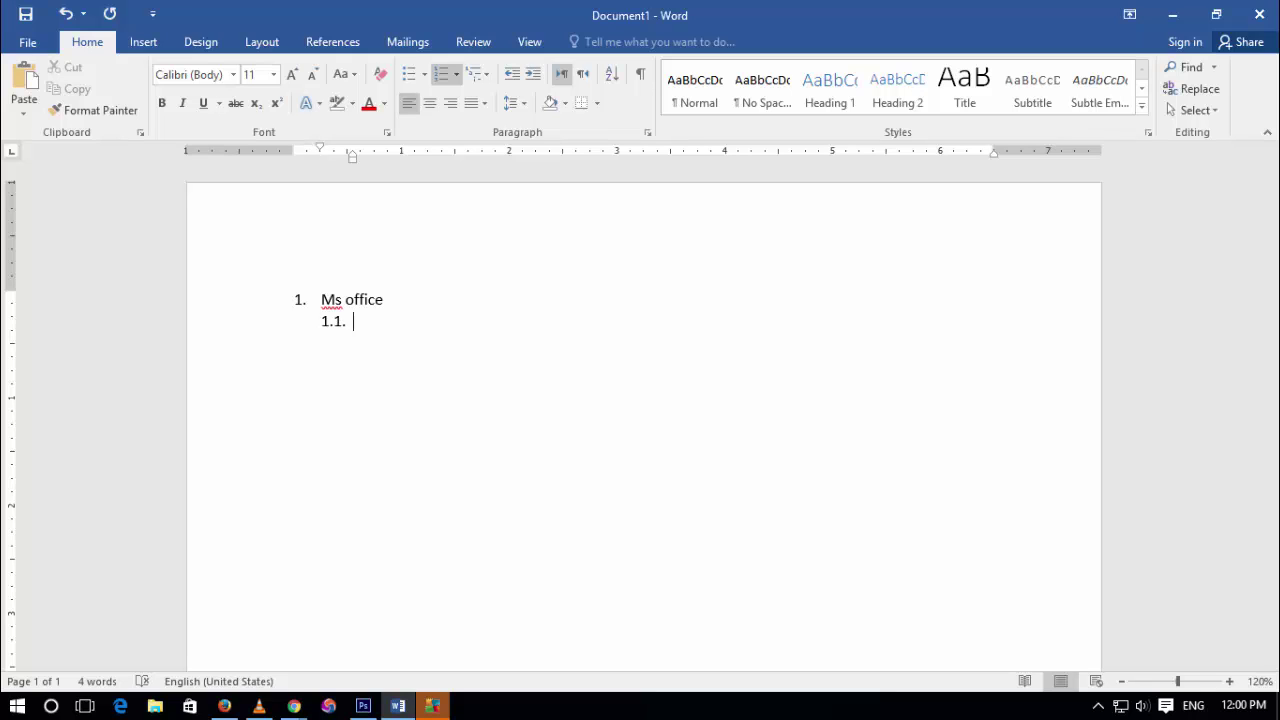
type("wor")
type("d")
key("Return")
type("exc")
type("el")
key("Return")
type("powe")
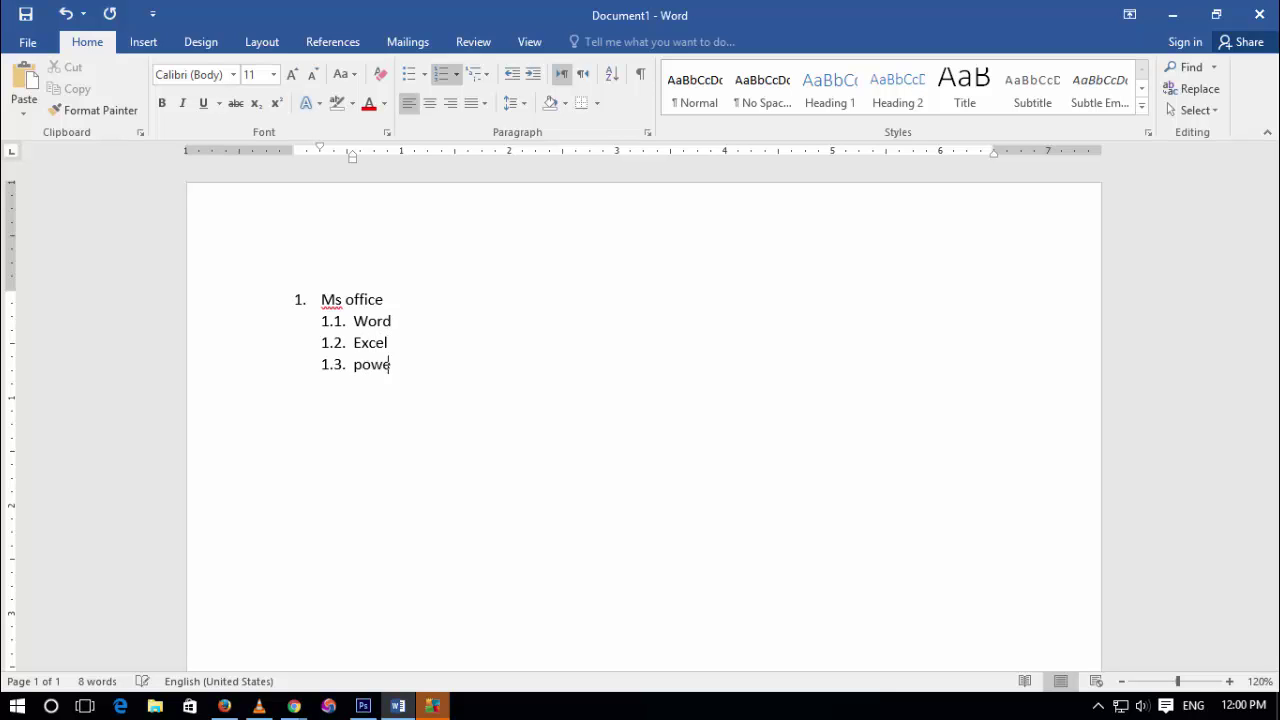
type("r power")
key("Return")
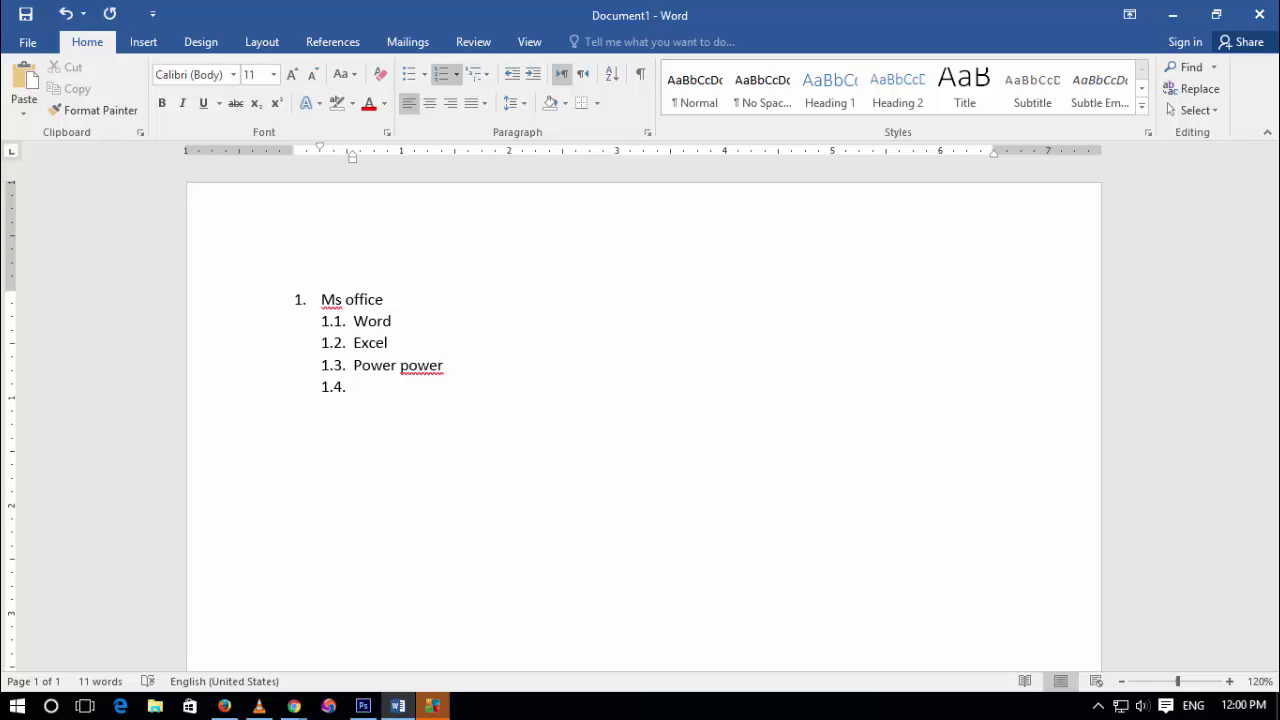
Add top-level item D.t.p with the sub-item Phootoshop beneath it.
key("shift+Tab")
type("D")
type(".tp")
key("BackSpace")
type(".p")
key("Return")
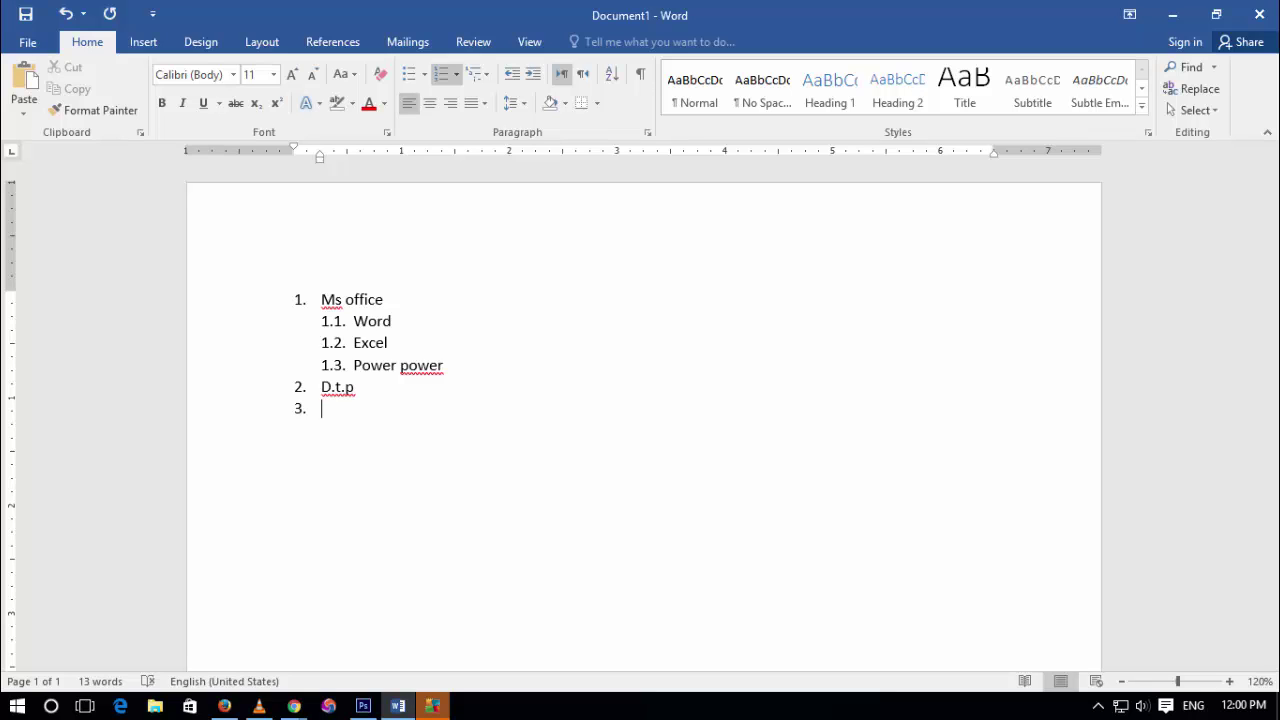
key("Tab")
type("phoo")
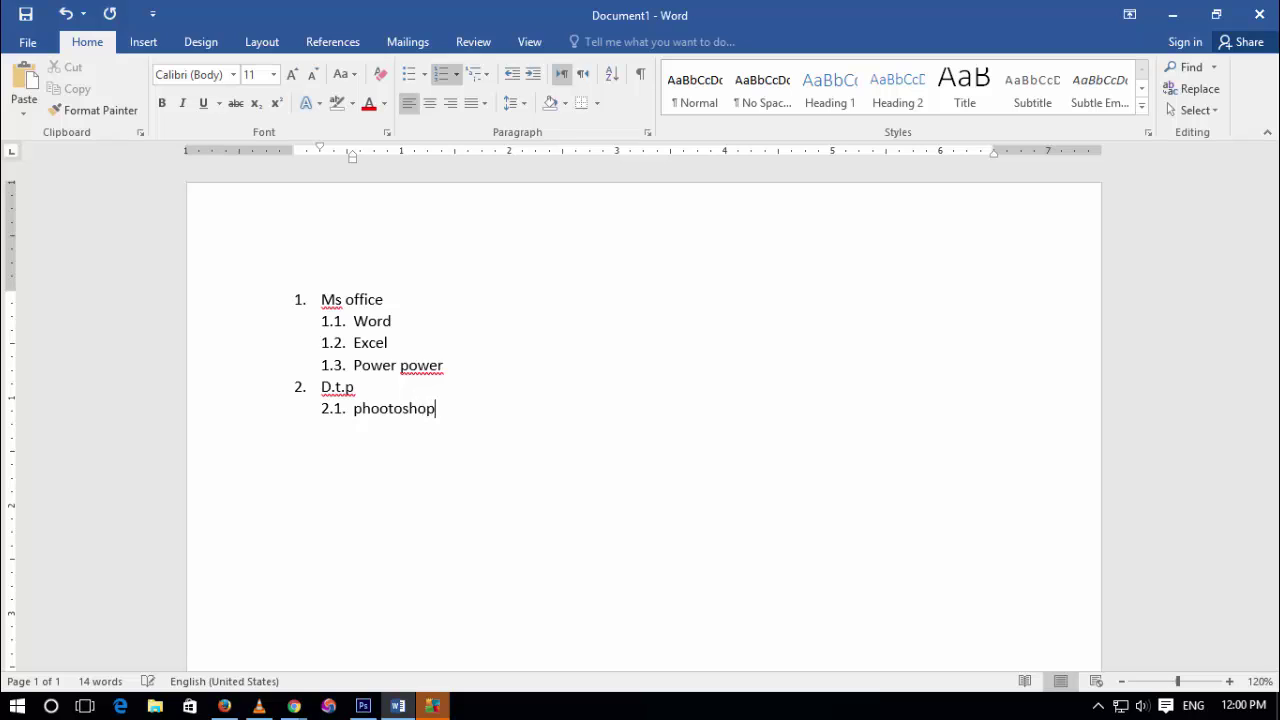
key("Return")
type("p")
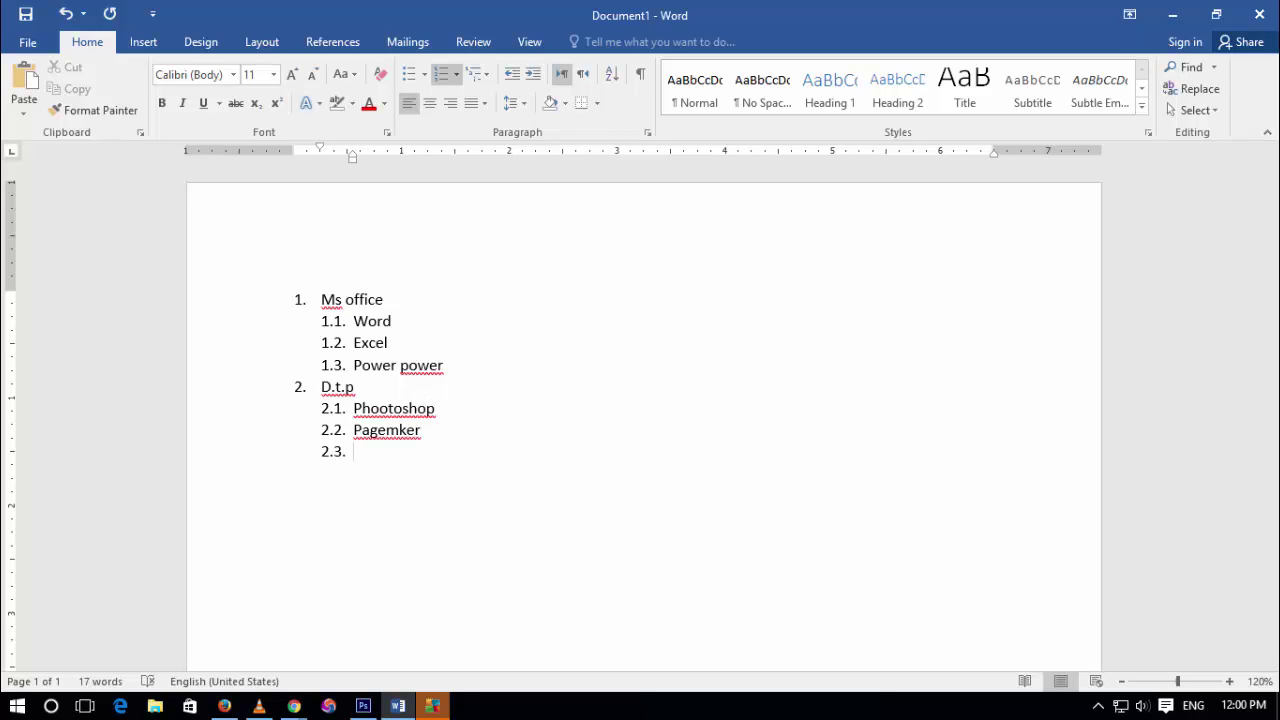
key("shift+Tab")
Under Dcp's C, add Arrays and Function, nest Sdfklj at level four, then end the list.
key("Tab")
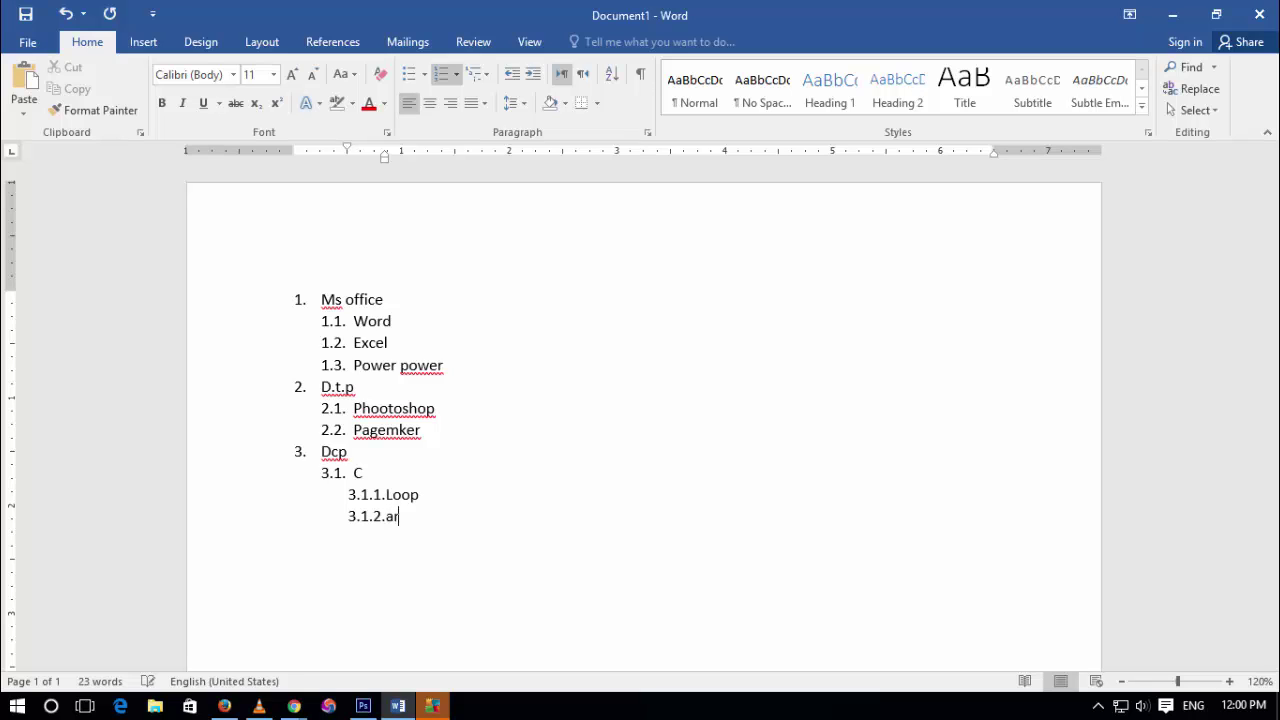
type("s")
key("Return")
type("function")
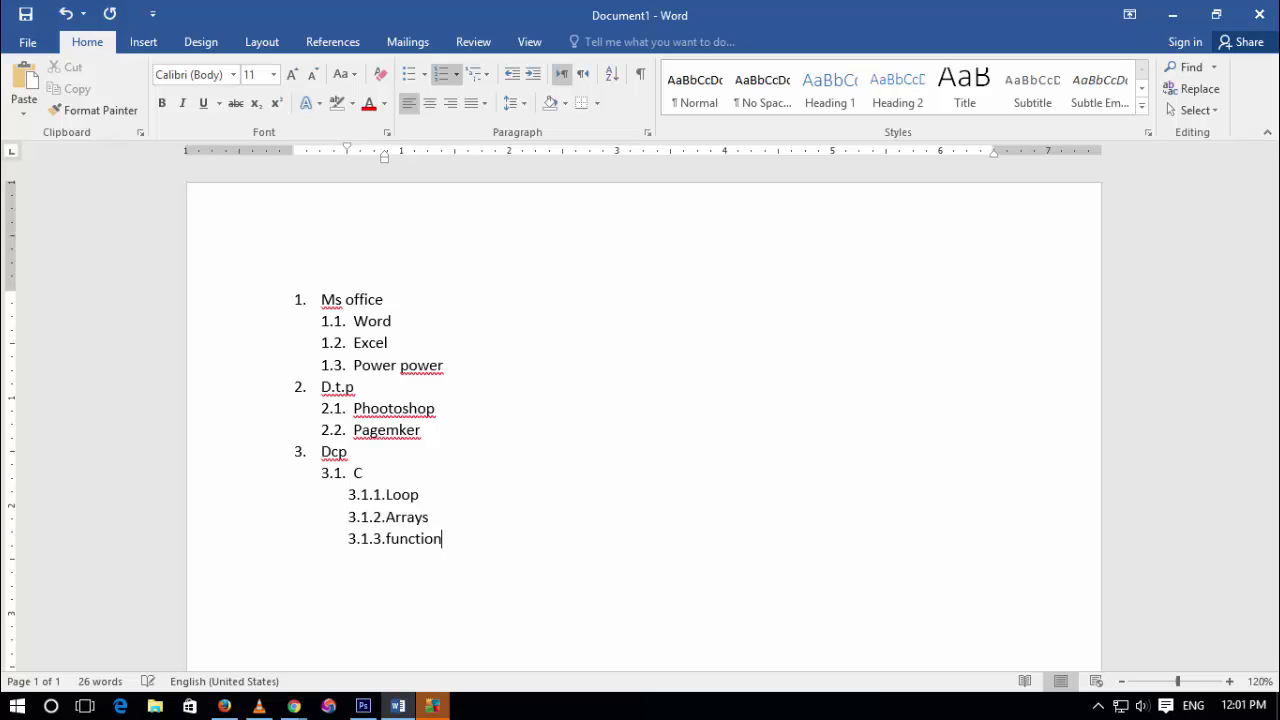
key("Return")
key("BackSpace")
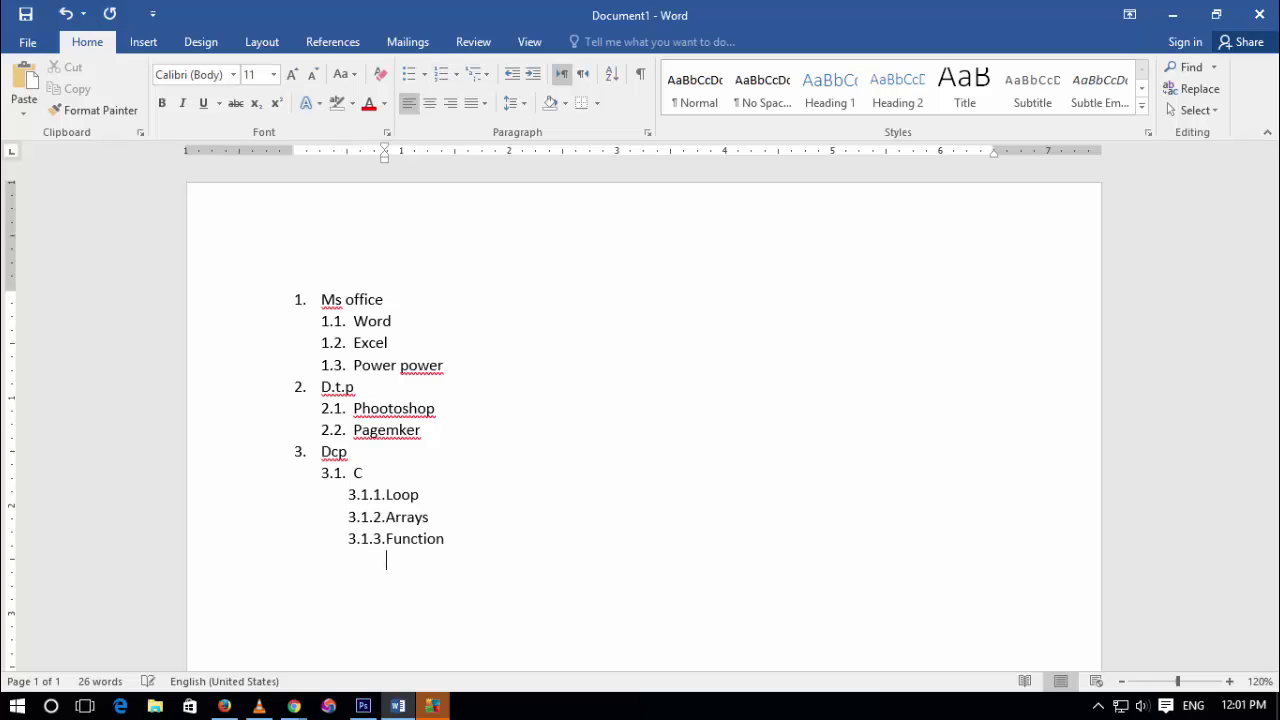
key("BackSpace")
key("BackSpace")
key("Tab")
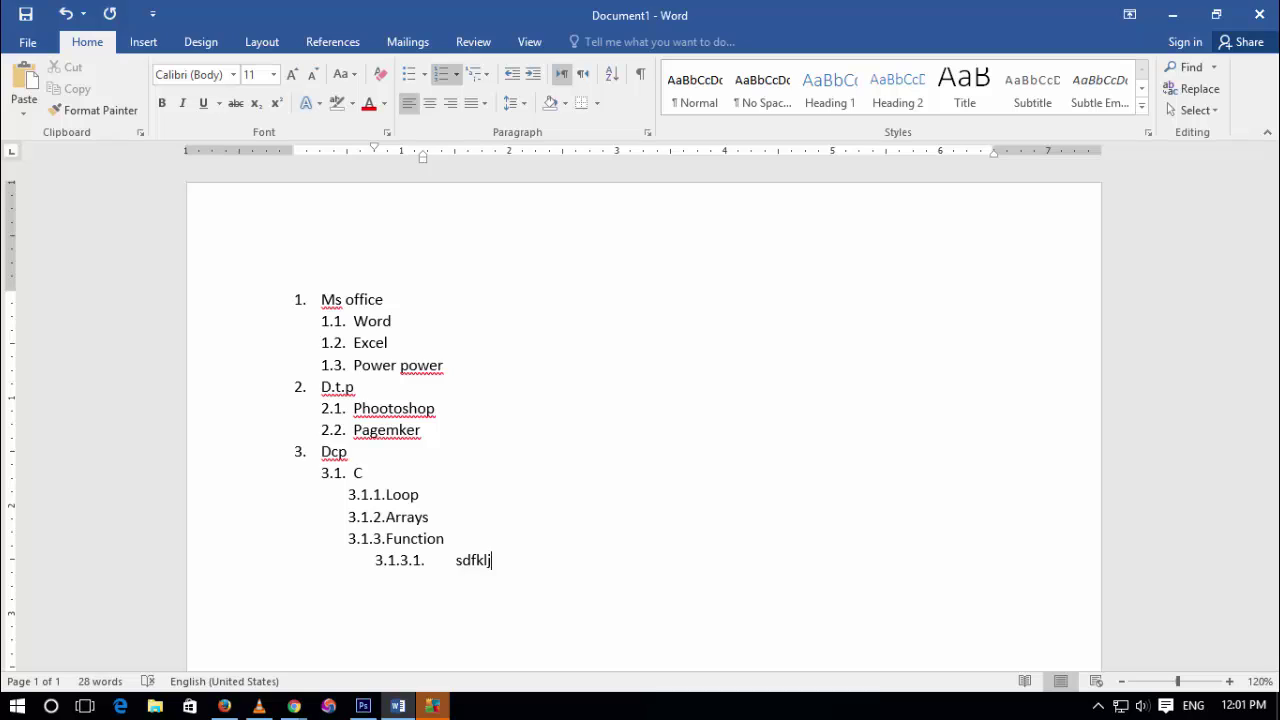
key("Return")
key("shift+Tab")
key("shift+Tab")
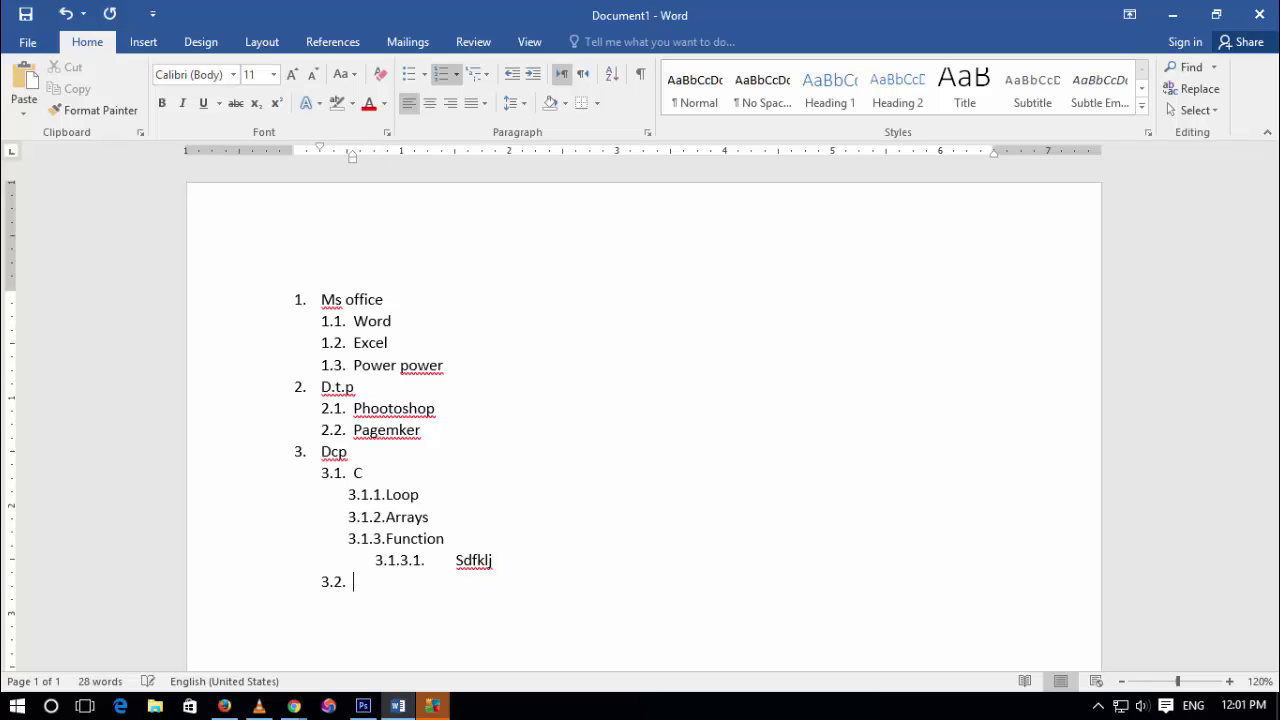
key("Return")
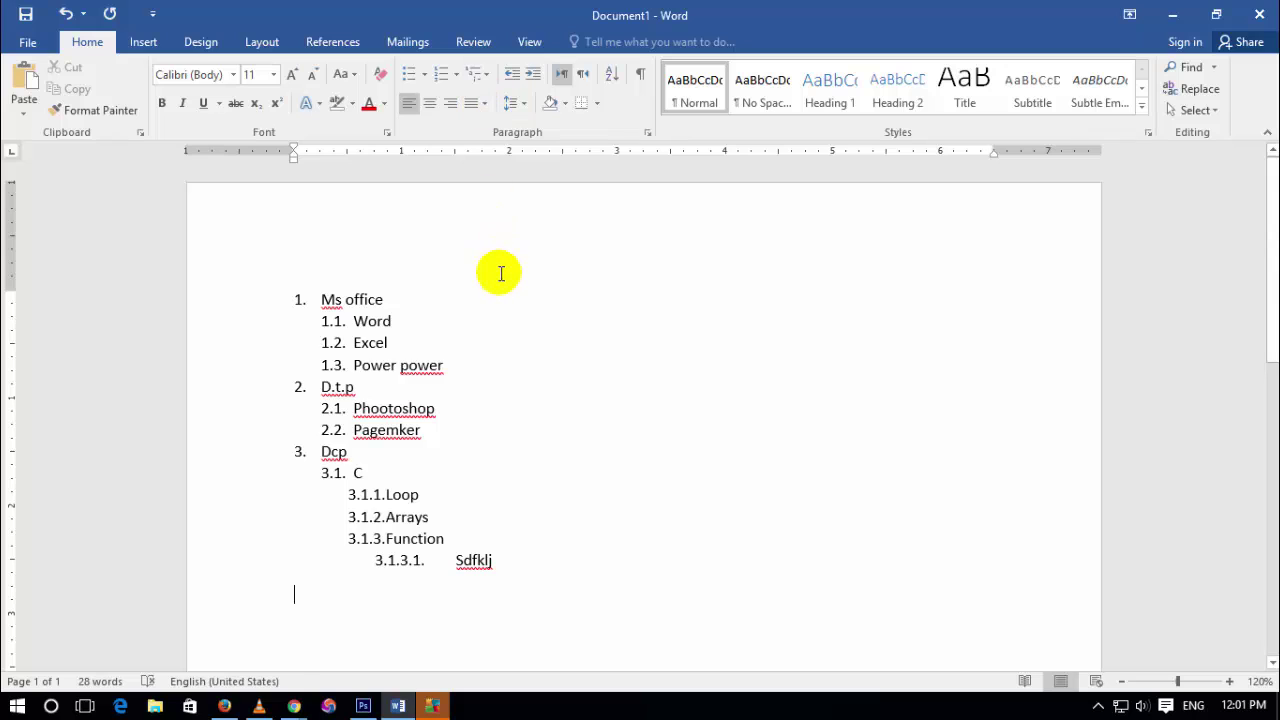
Replace the list with the word Hafiz, align it centre, right, then left, and delete it.
key("ctrl+a")
key("Delete")
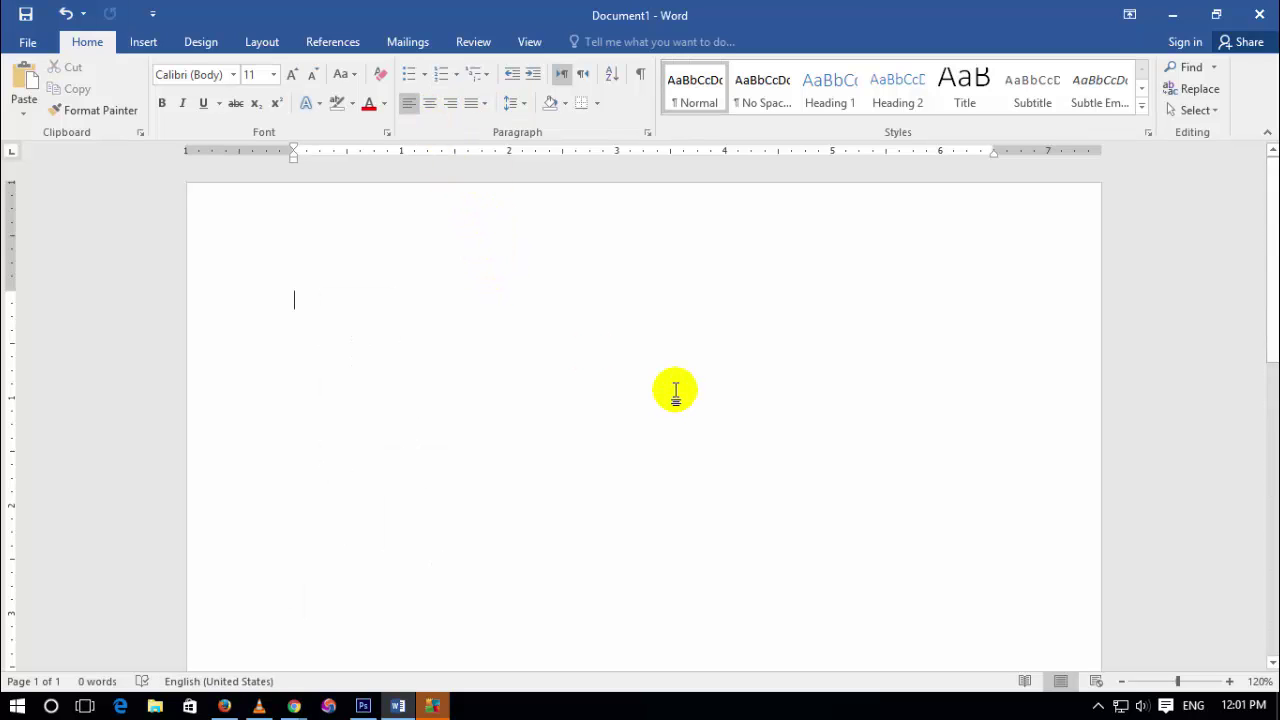
type("haf")
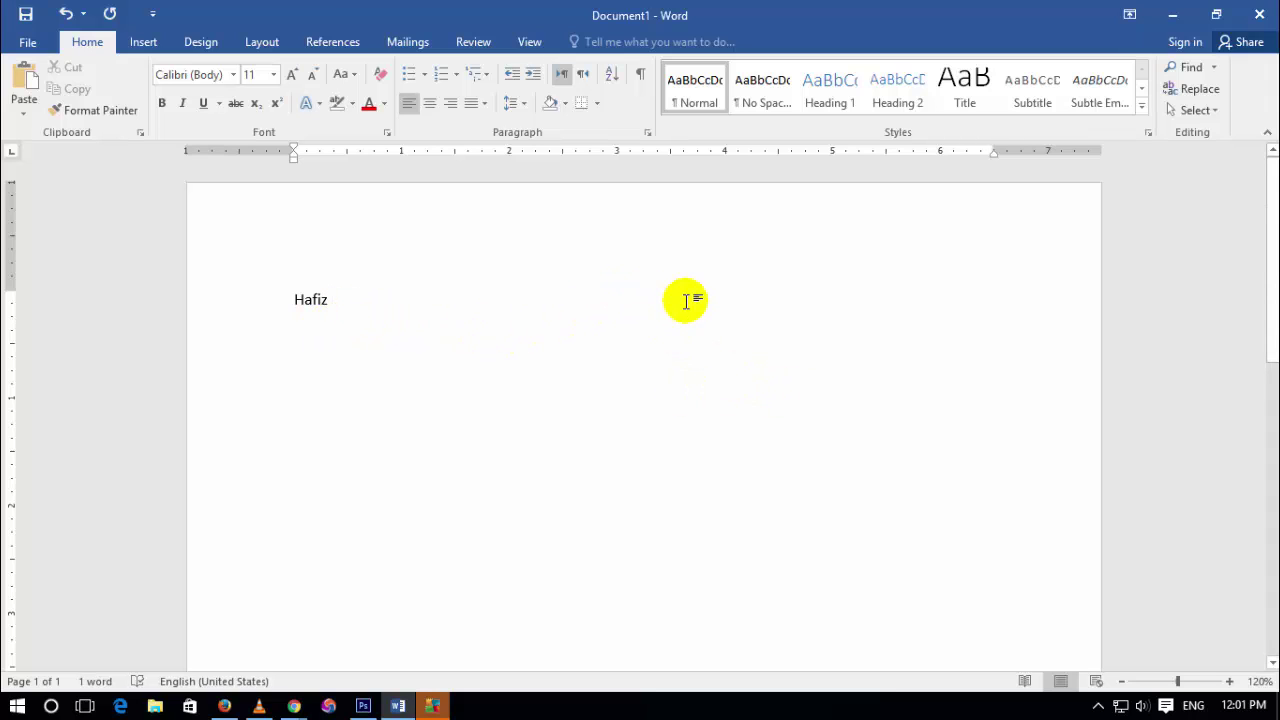
left_click(241, 294)
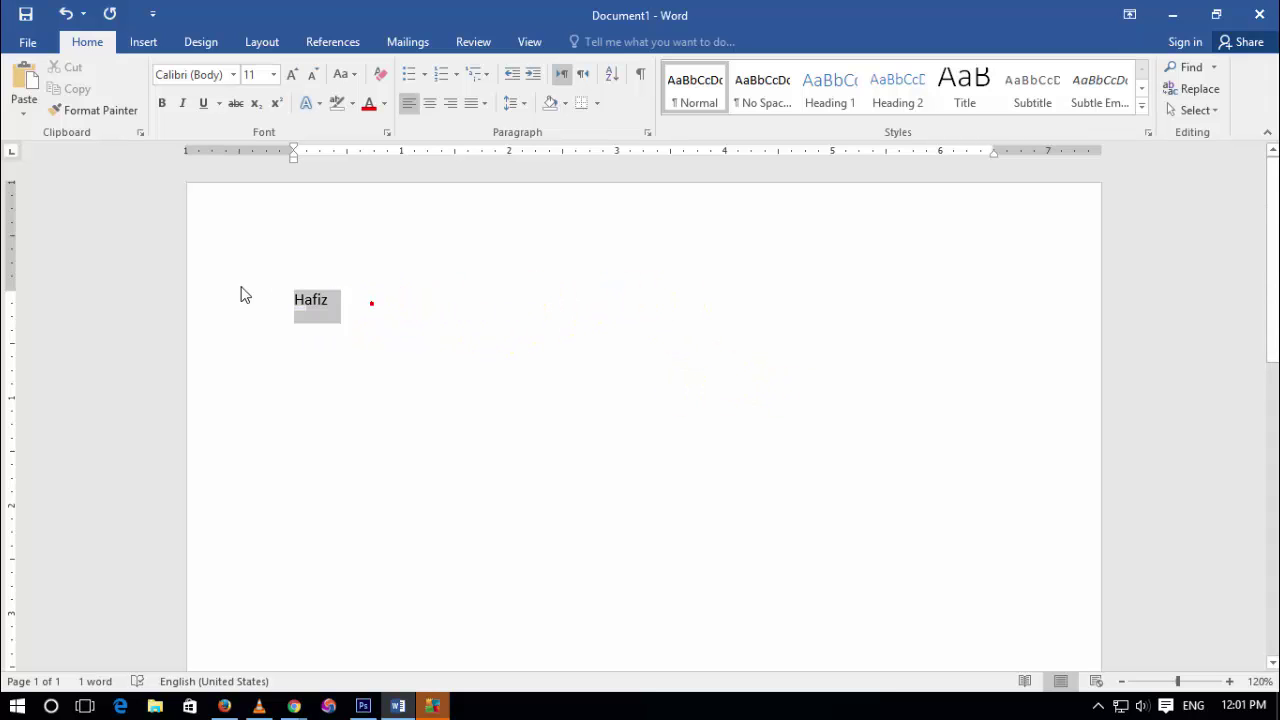
left_click(430, 109)
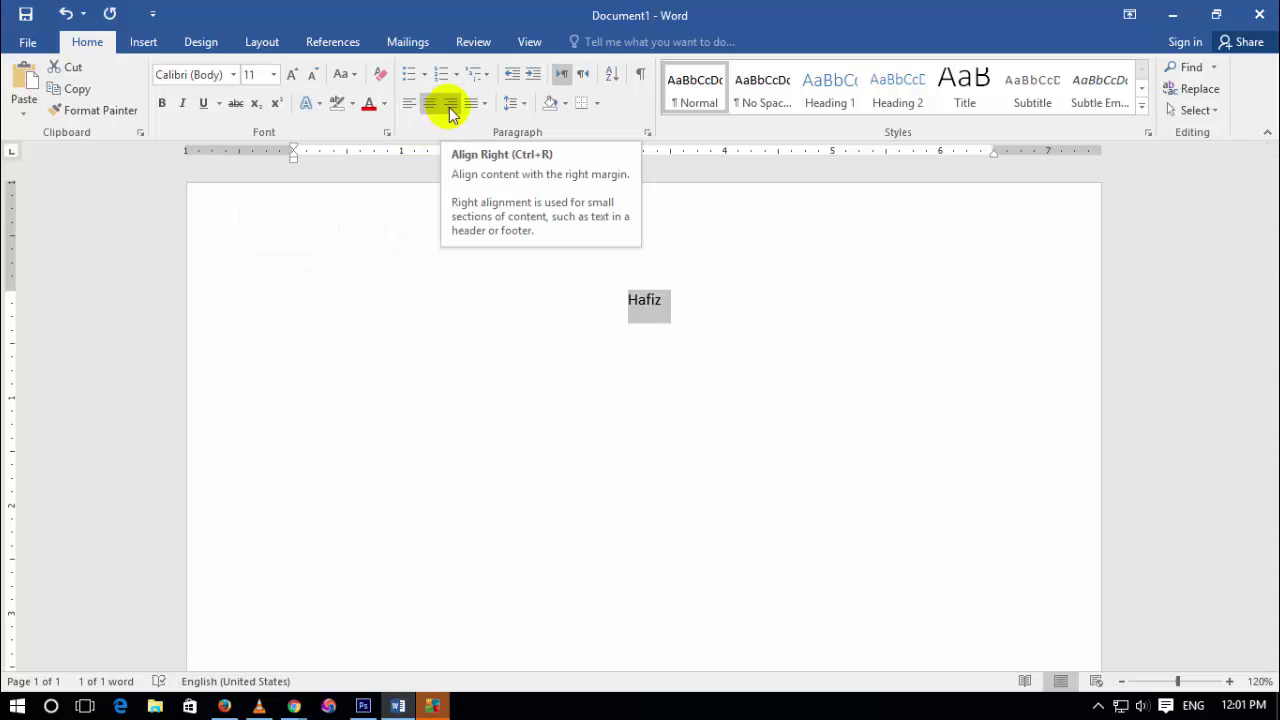
left_click(451, 106)
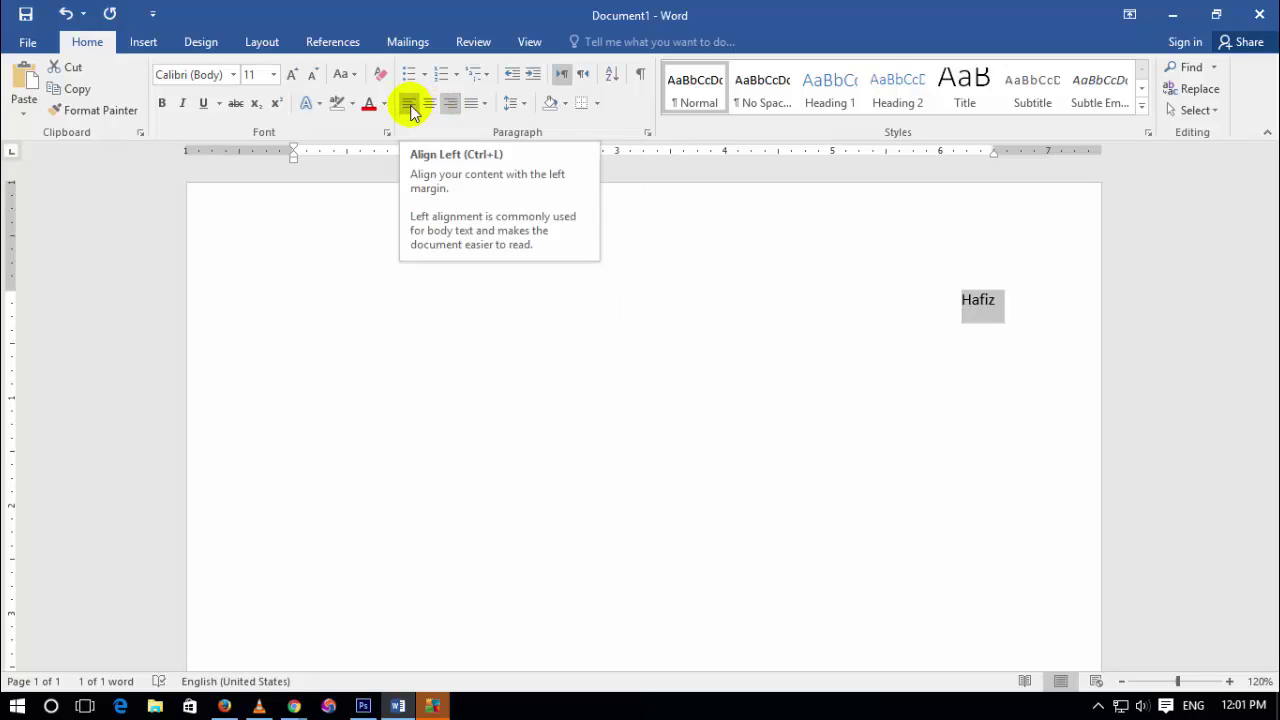
left_click(409, 106)
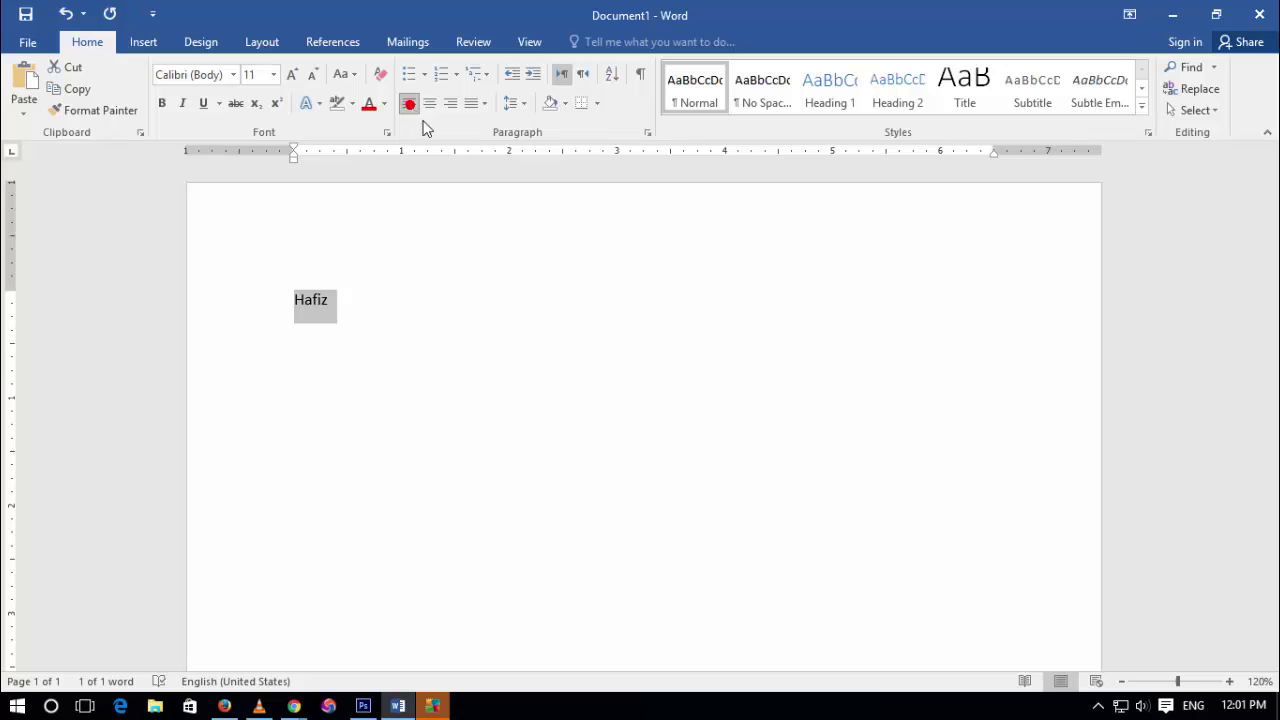
key("Delete")
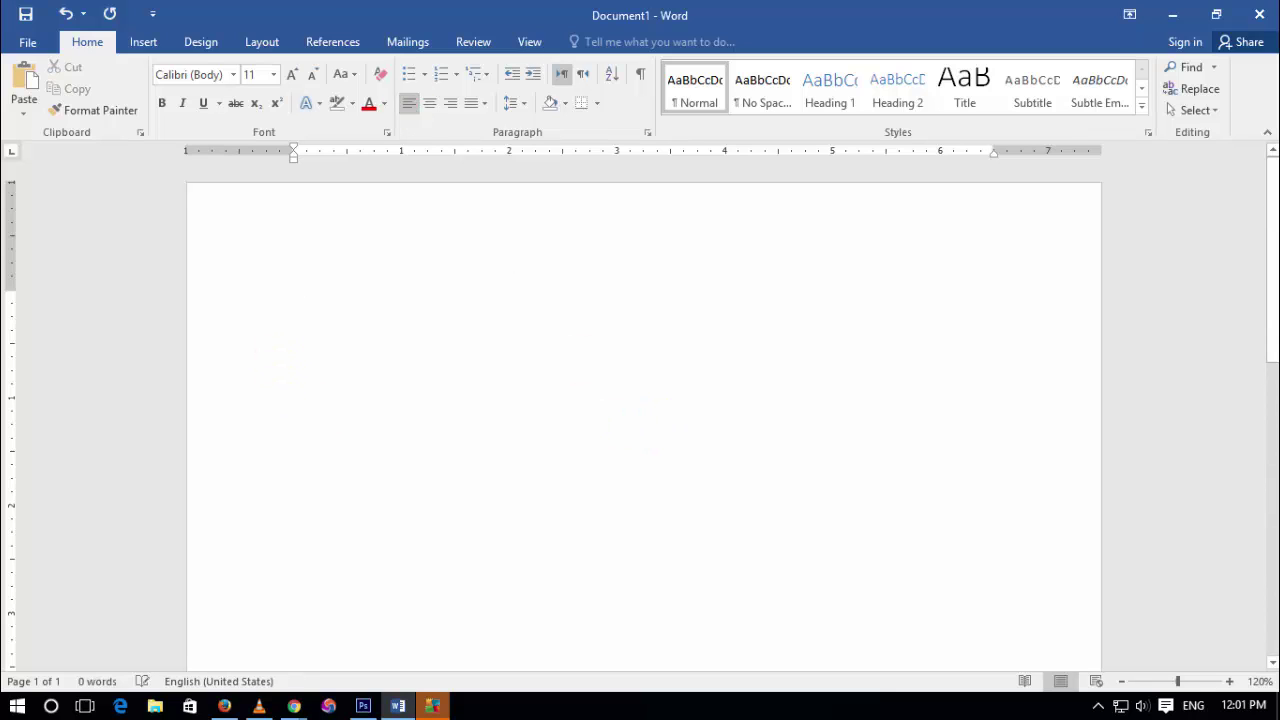
Generate five sample paragraphs with =rand() and justify them to both margins.
type("=ra")
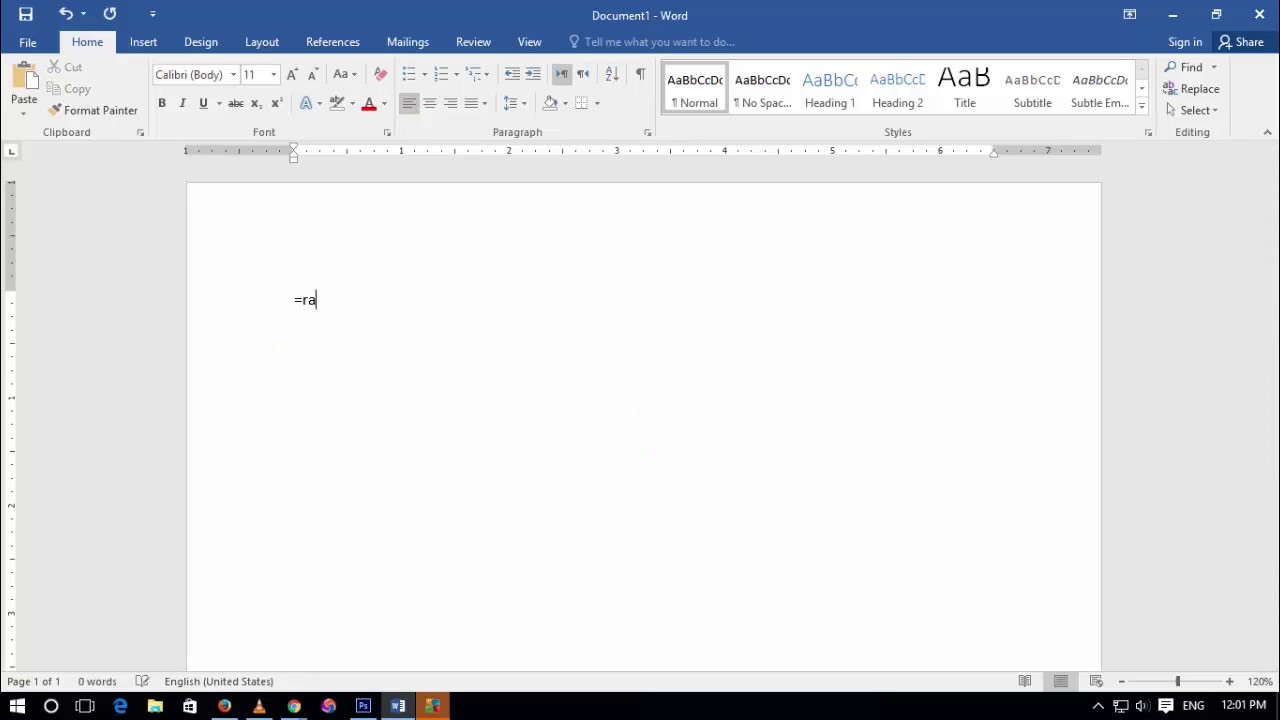
type("nd()")
key("Return")
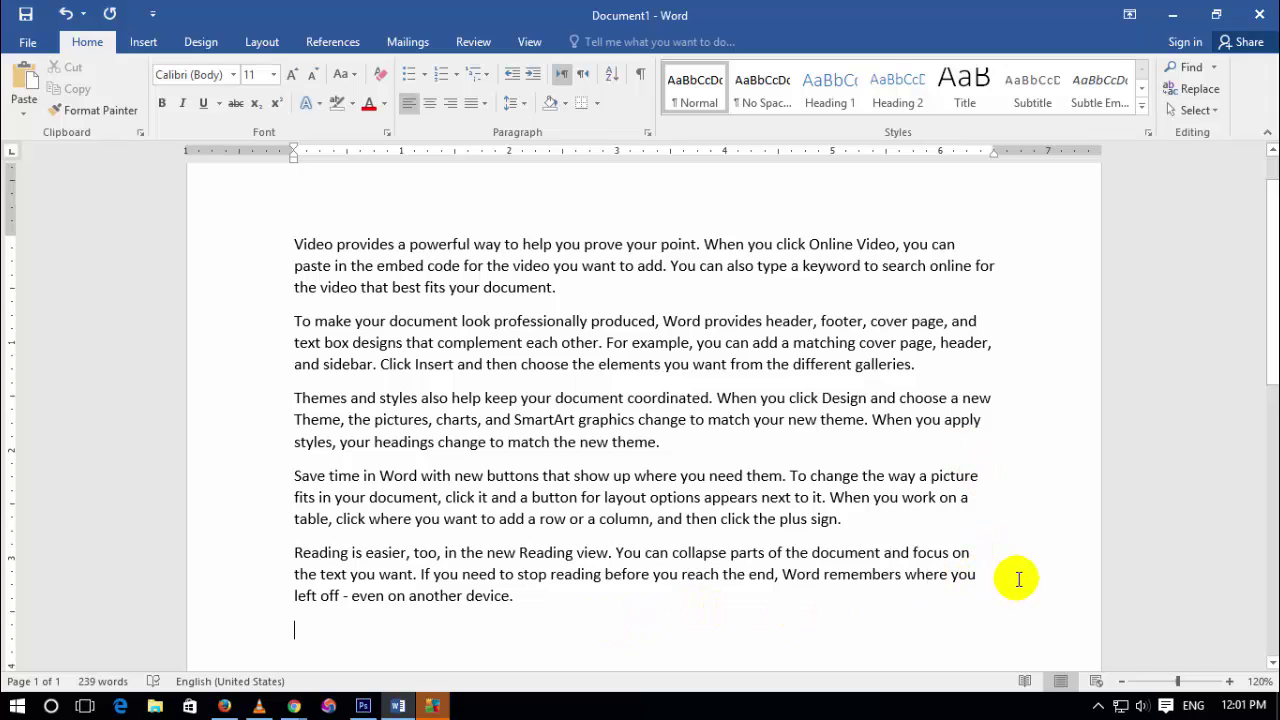
left_click_drag(551, 614, 224, 237)
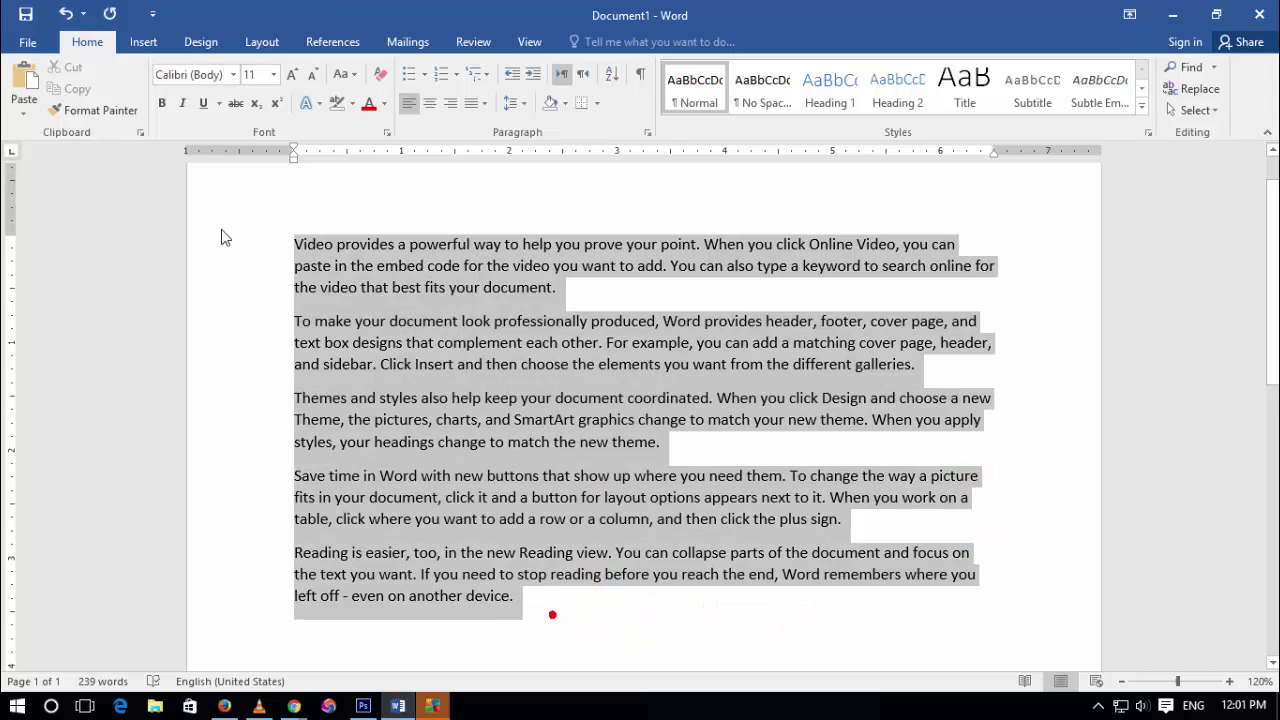
left_click(473, 105)
left_click(506, 127)
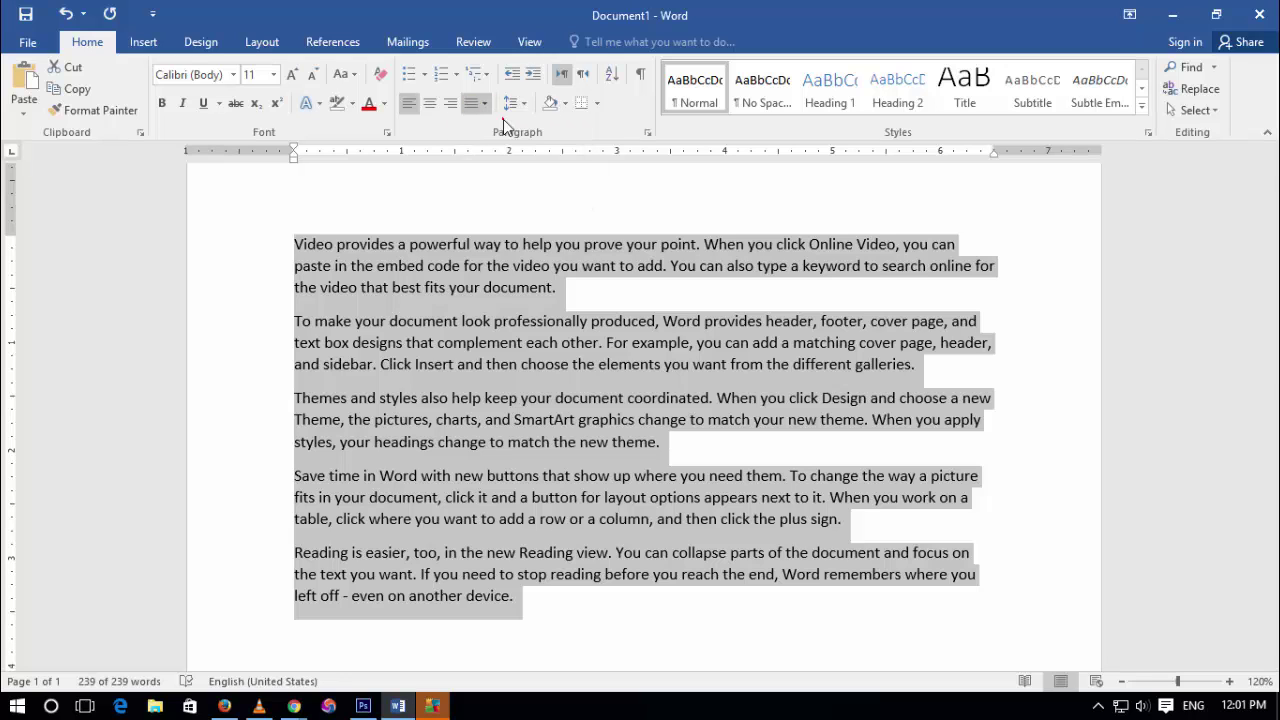
left_click(1030, 352)
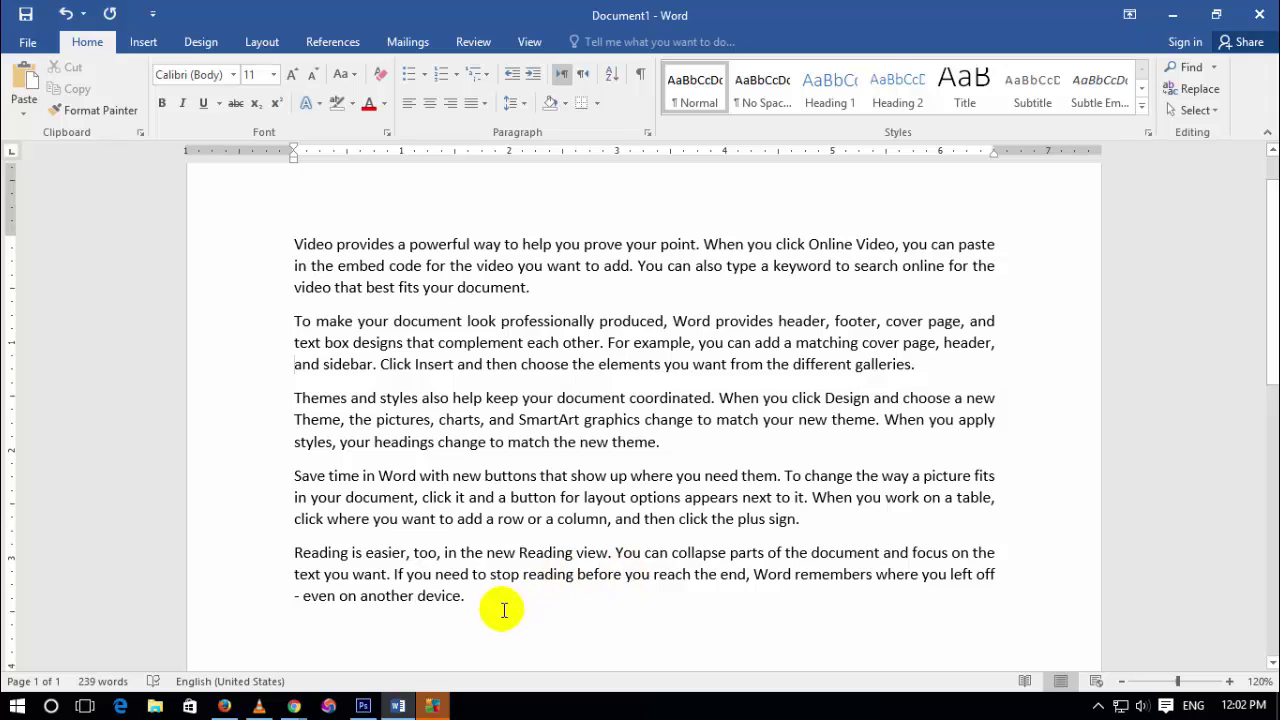
left_click_drag(490, 607, 286, 220)
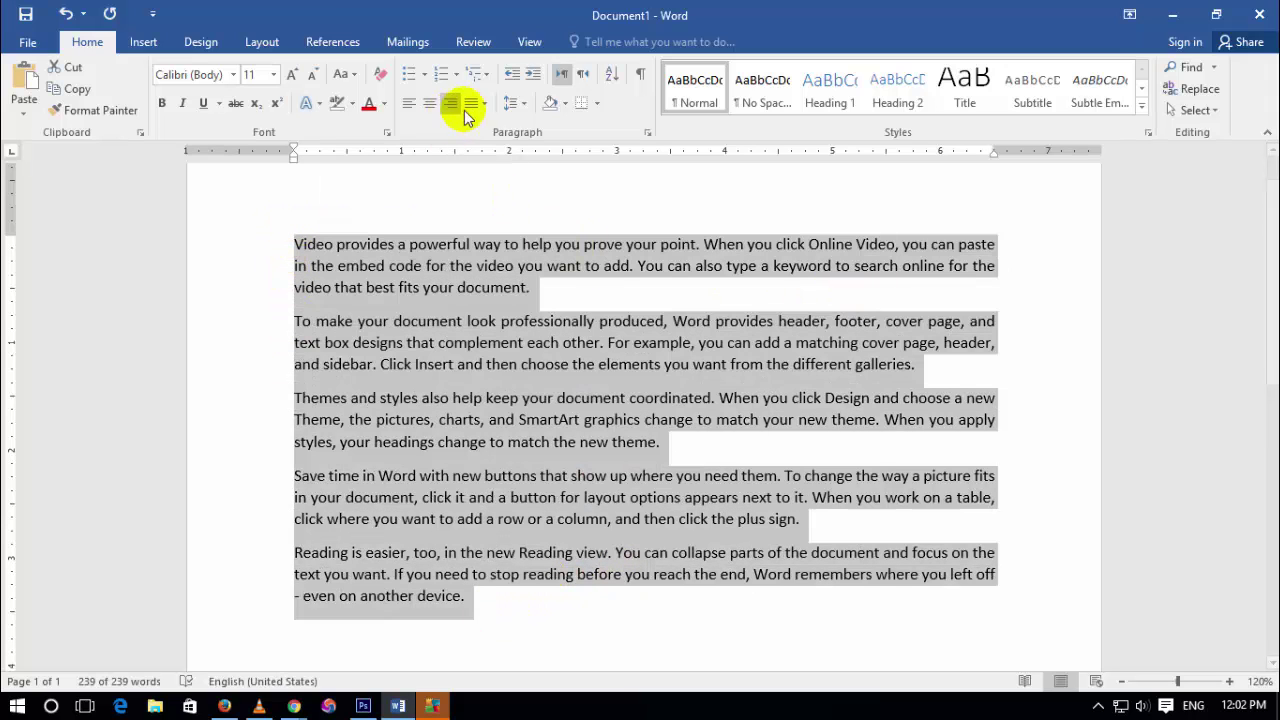
Try low, medium and high justification spacing on the selected paragraphs.
left_click(487, 104)
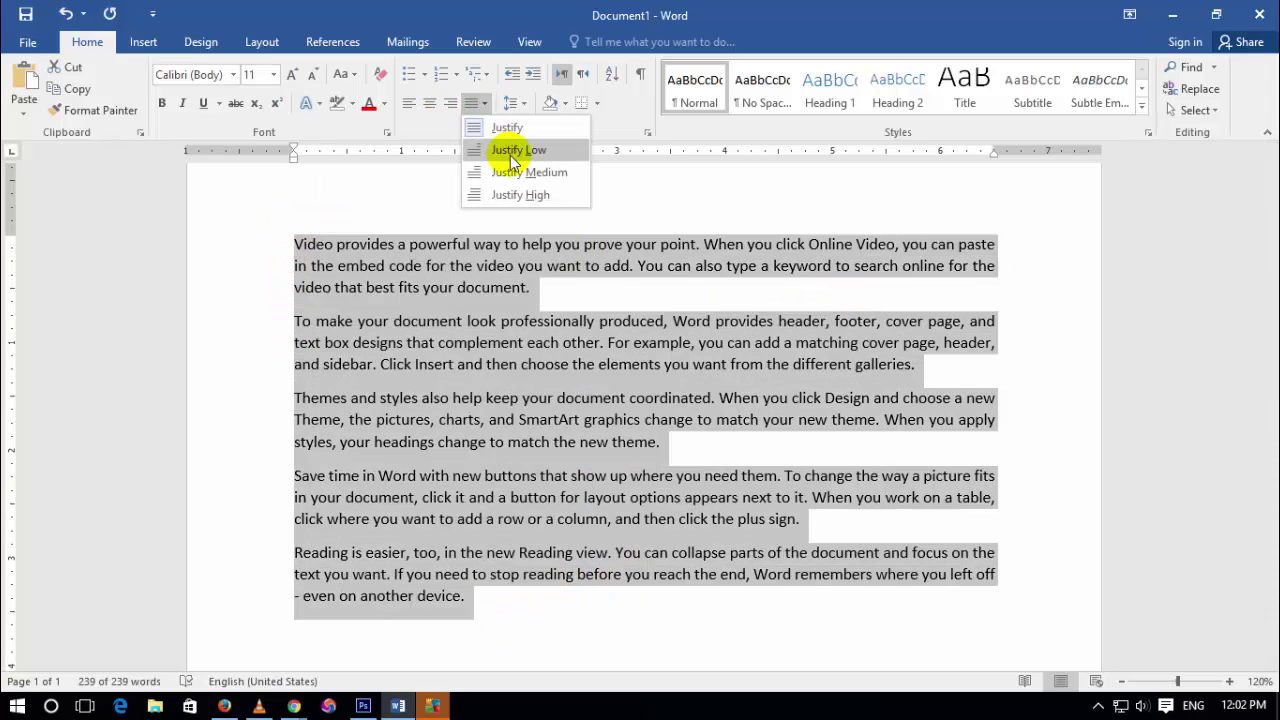
left_click(510, 151)
left_click(485, 104)
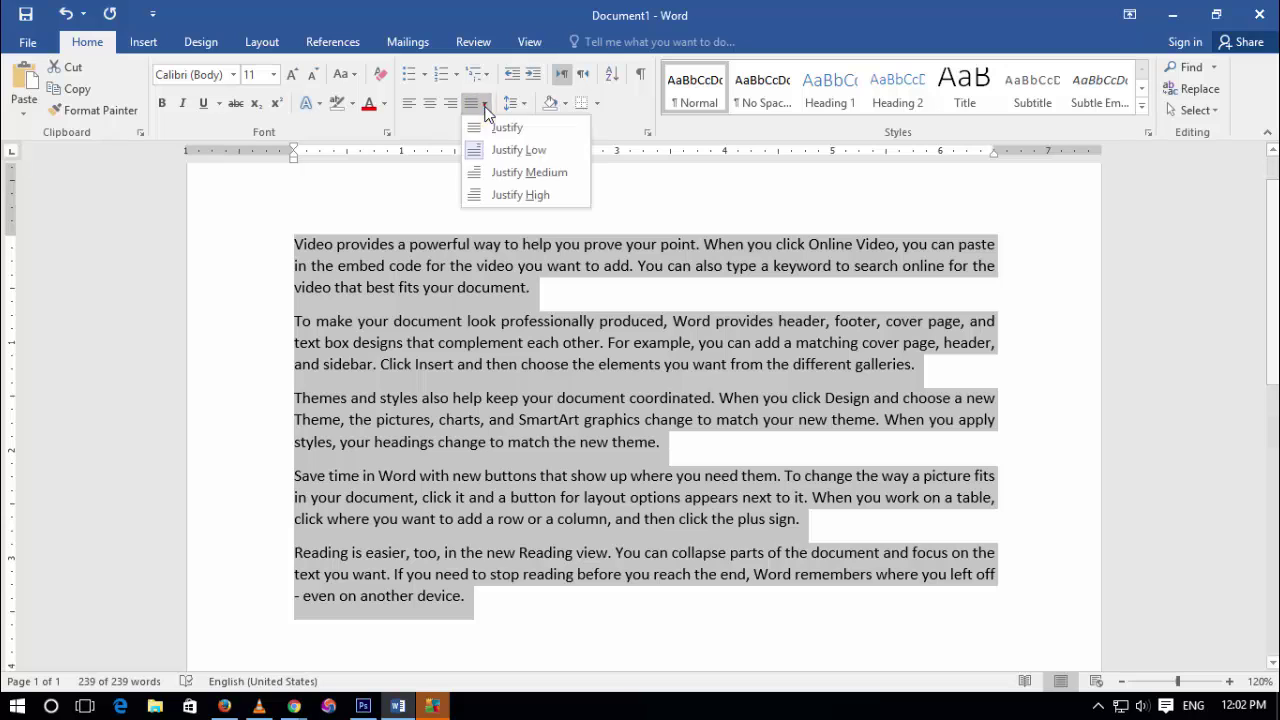
left_click(499, 163)
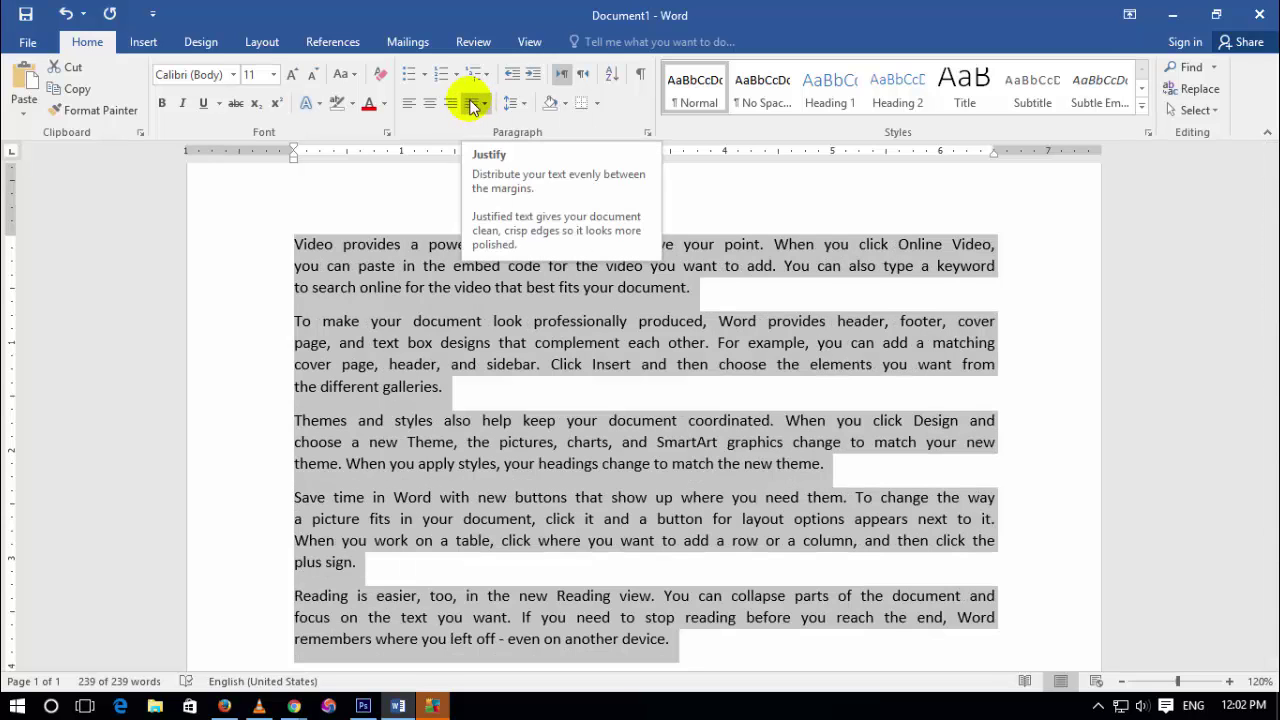
left_click(484, 104)
left_click(524, 194)
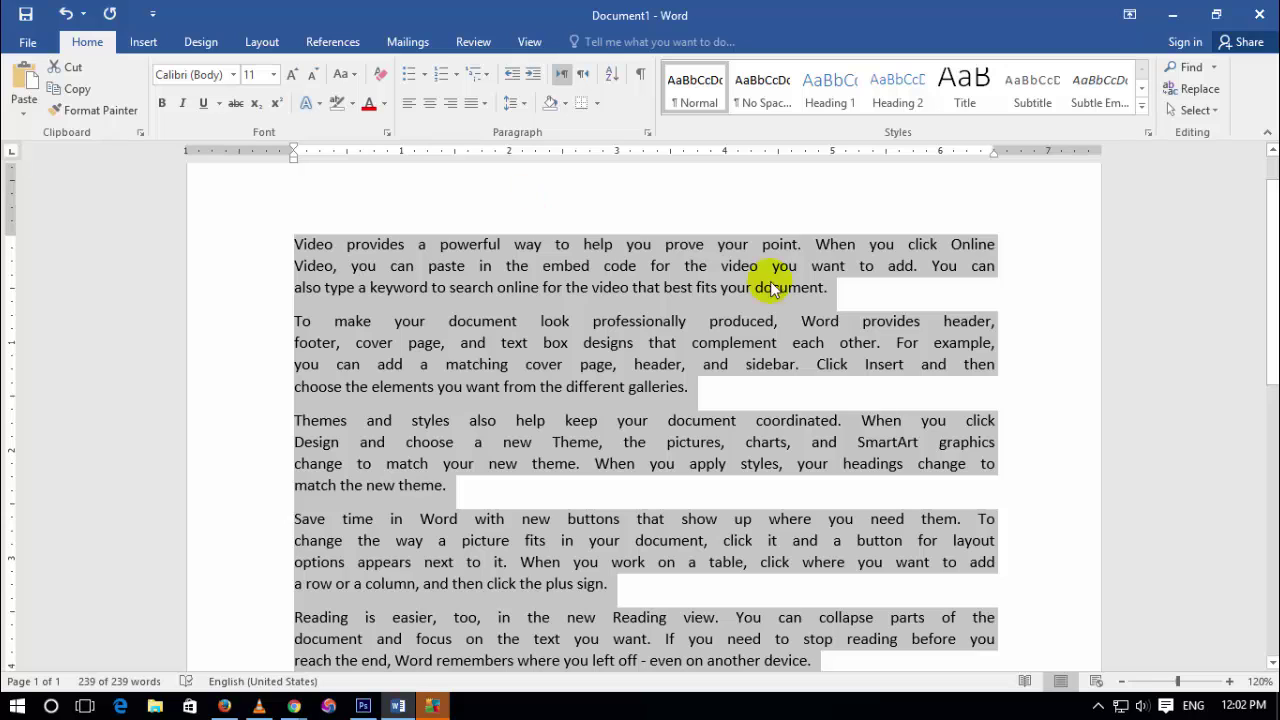
left_click(906, 288)
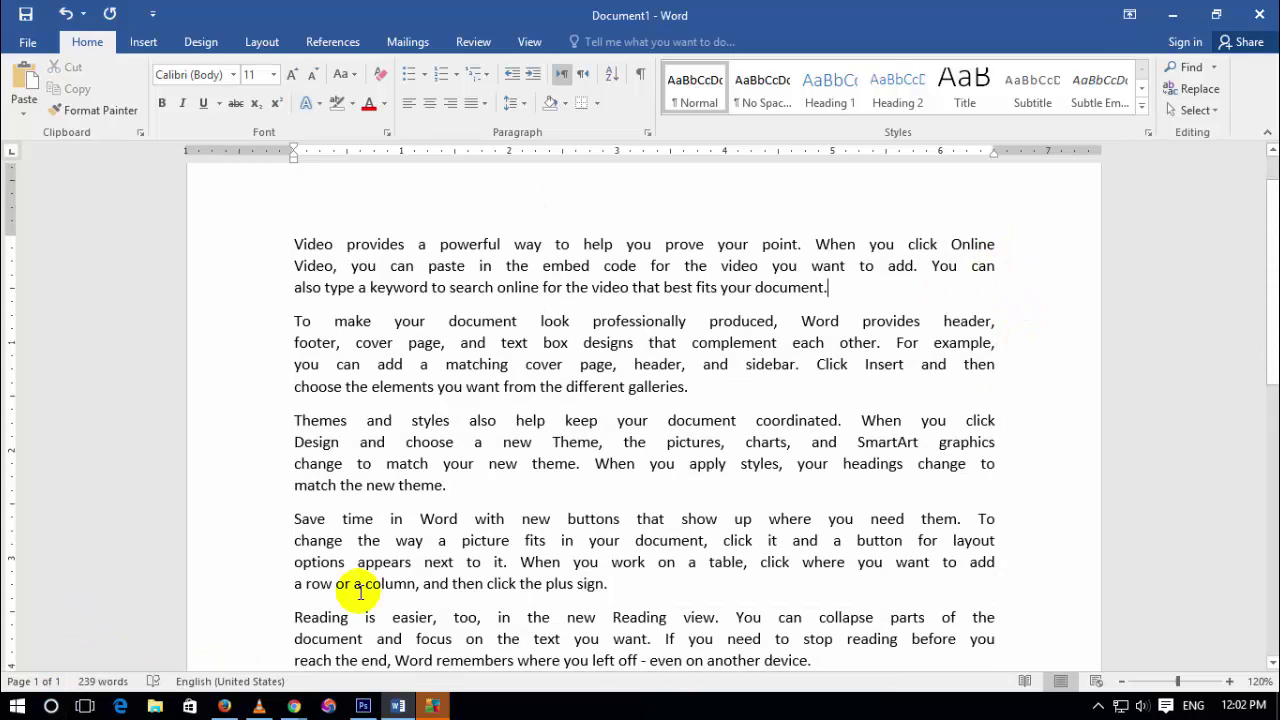
Reselect the five paragraphs and apply low, then high justification spacing again.
scroll(528, 589, "down", 2)
scroll(740, 580, "up", 1)
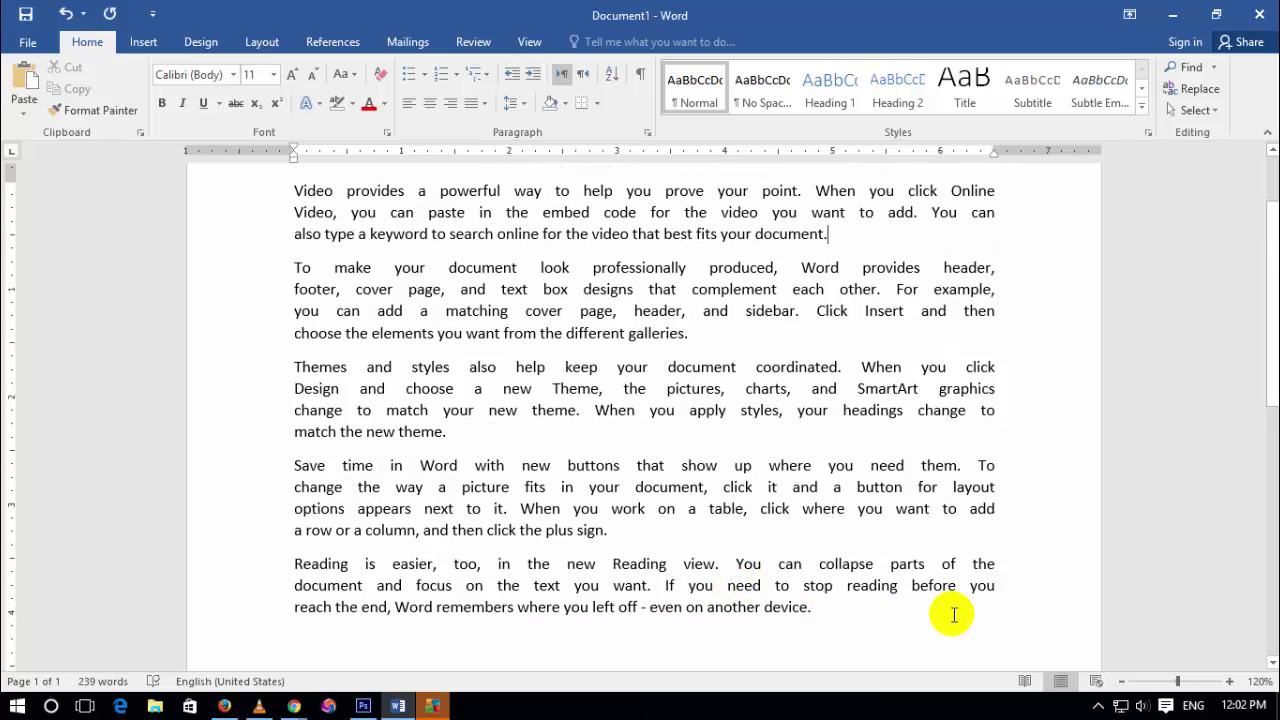
left_click_drag(845, 608, 212, 185)
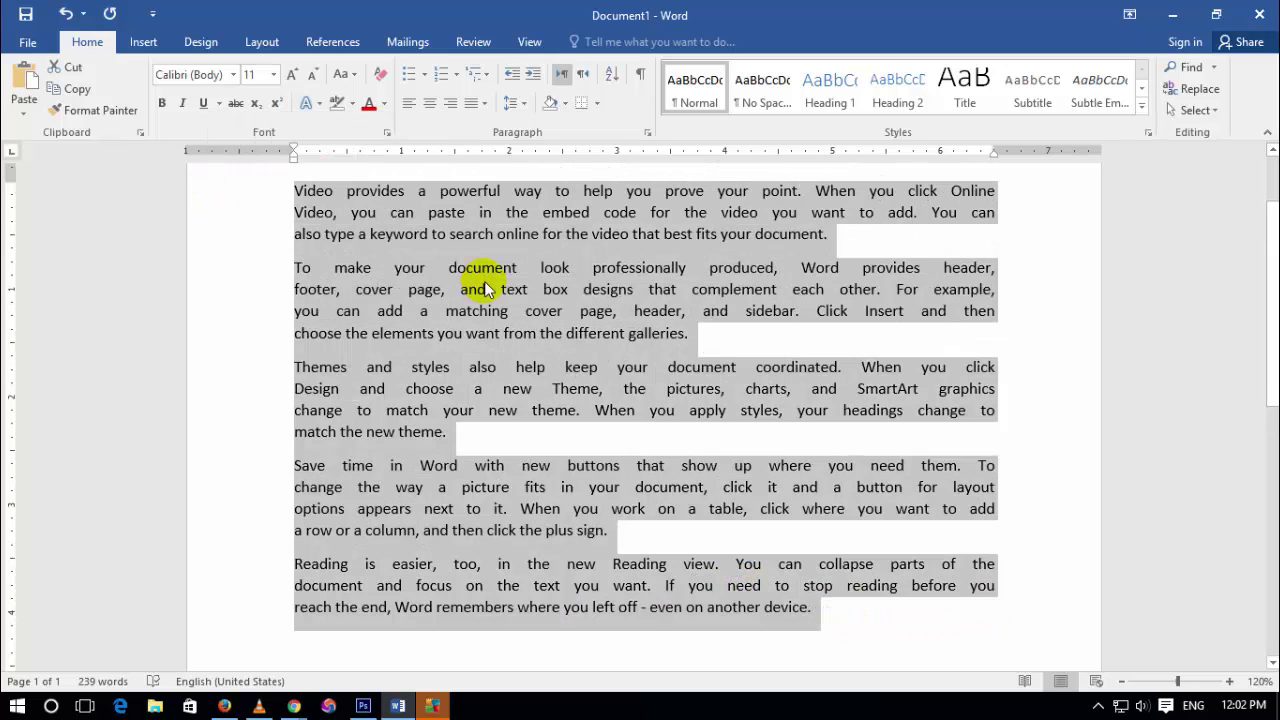
scroll(486, 214, "up", 1)
left_click(481, 104)
left_click(503, 150)
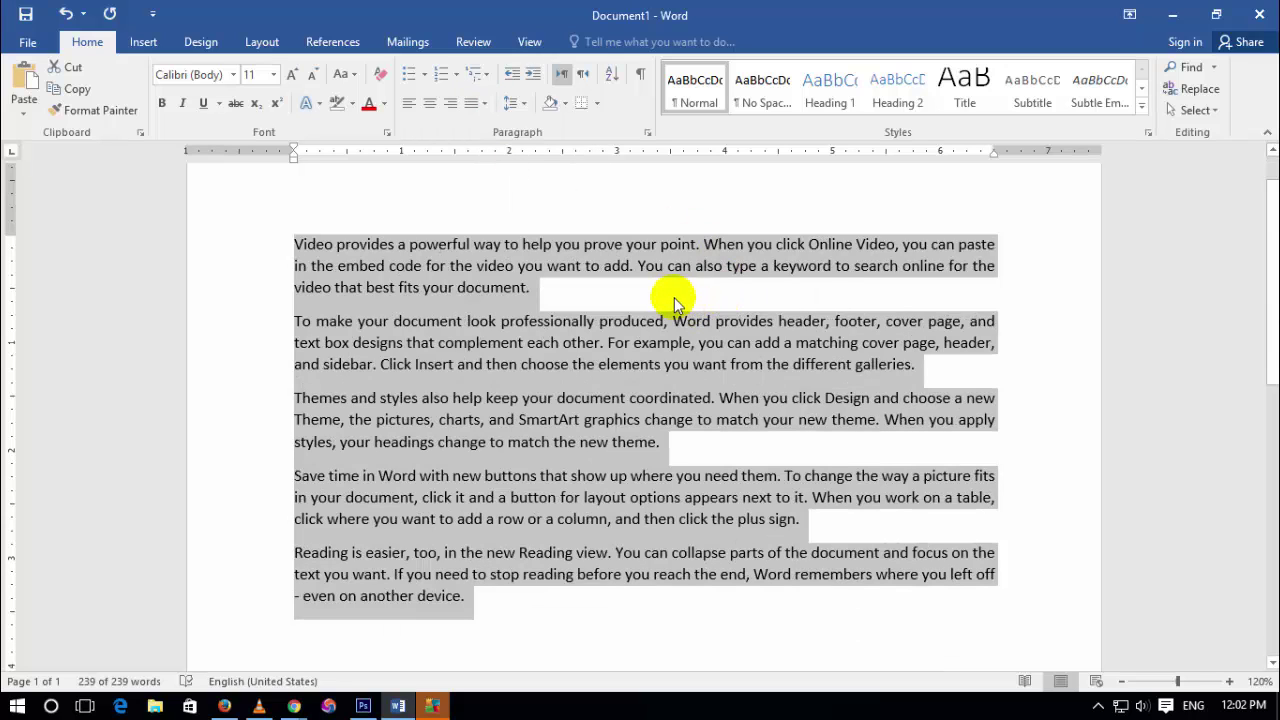
left_click(1022, 283)
left_click_drag(442, 269, 505, 597)
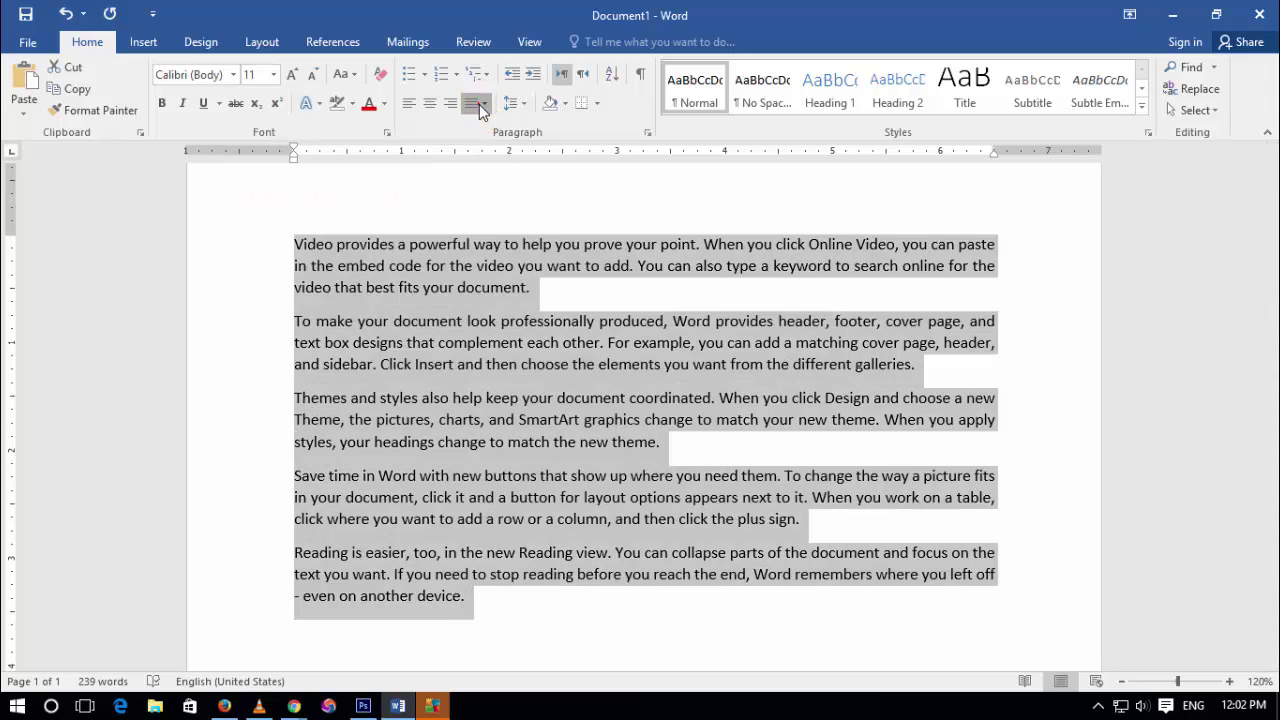
left_click(483, 104)
left_click(519, 196)
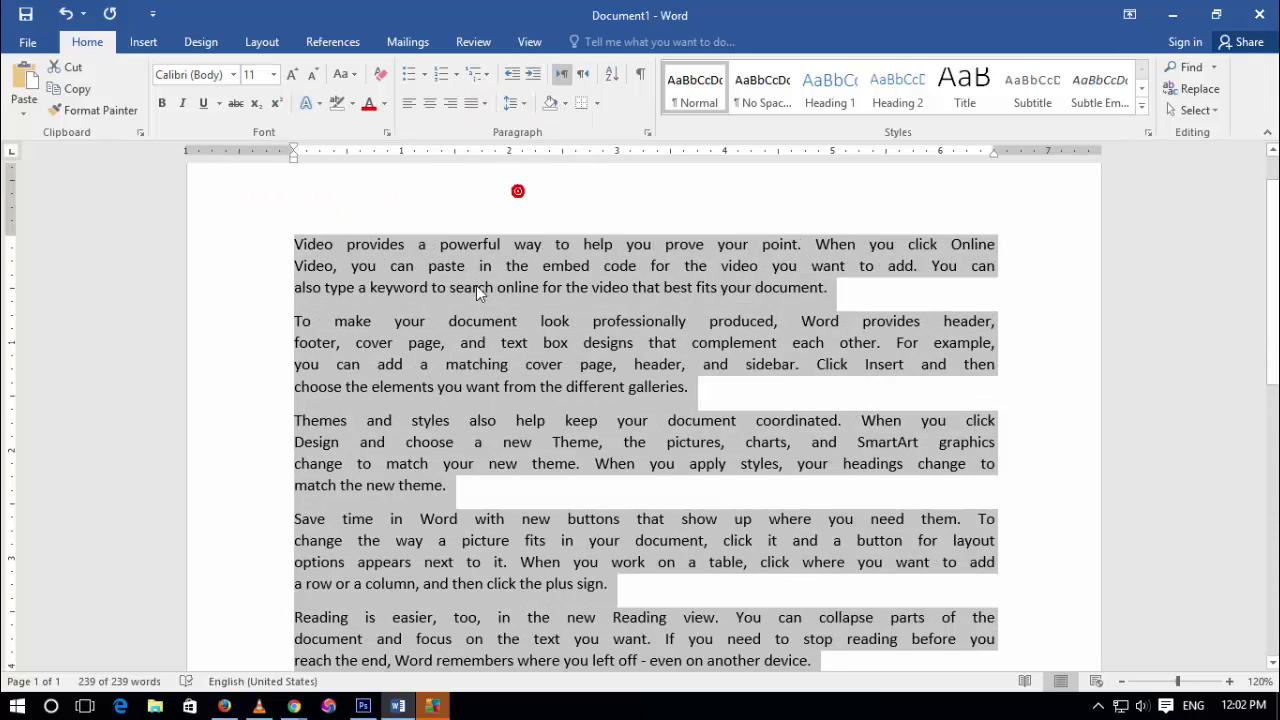
left_click(415, 290)
Select all the document text and delete it.
left_click_drag(334, 244, 345, 244)
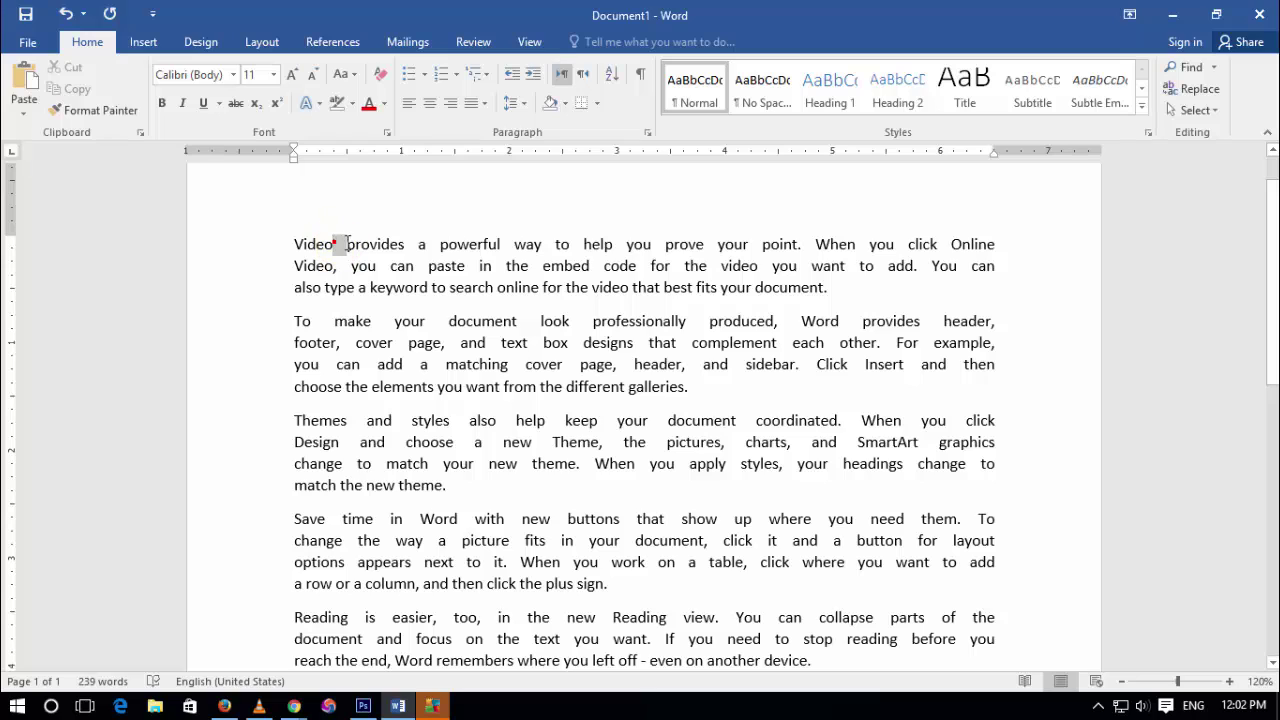
left_click(439, 244)
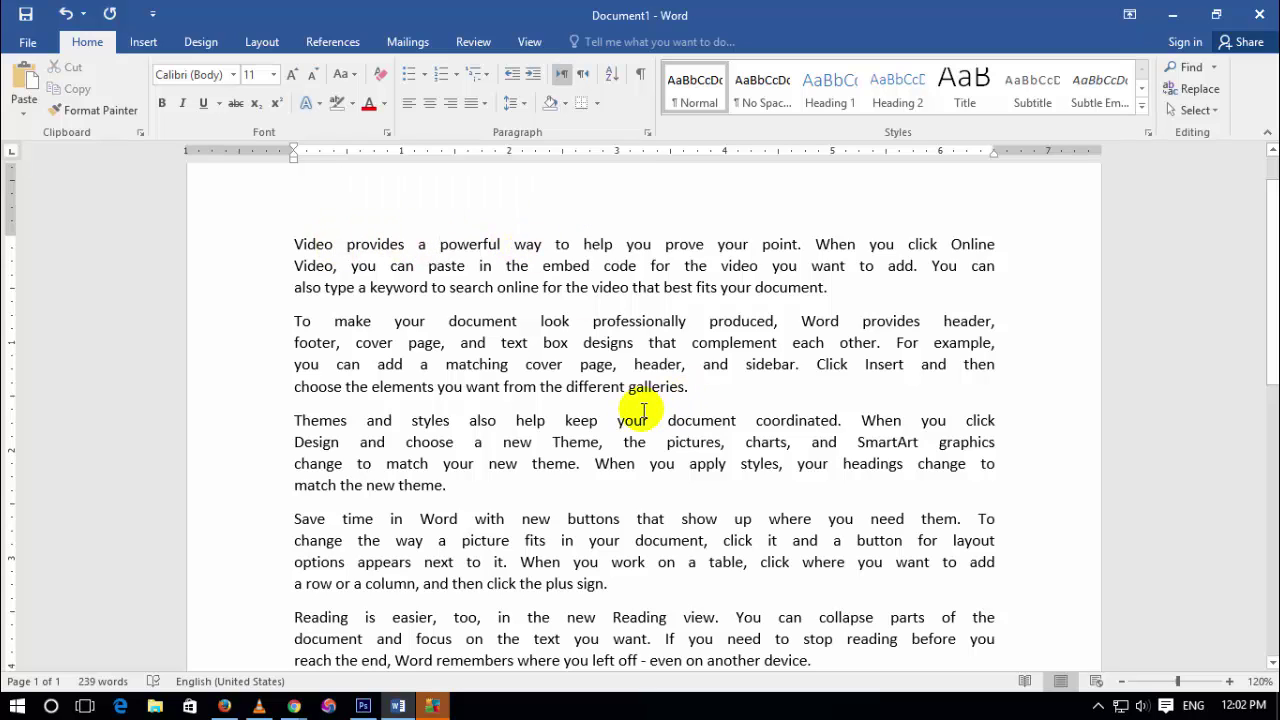
key("ctrl+a")
key("Delete")
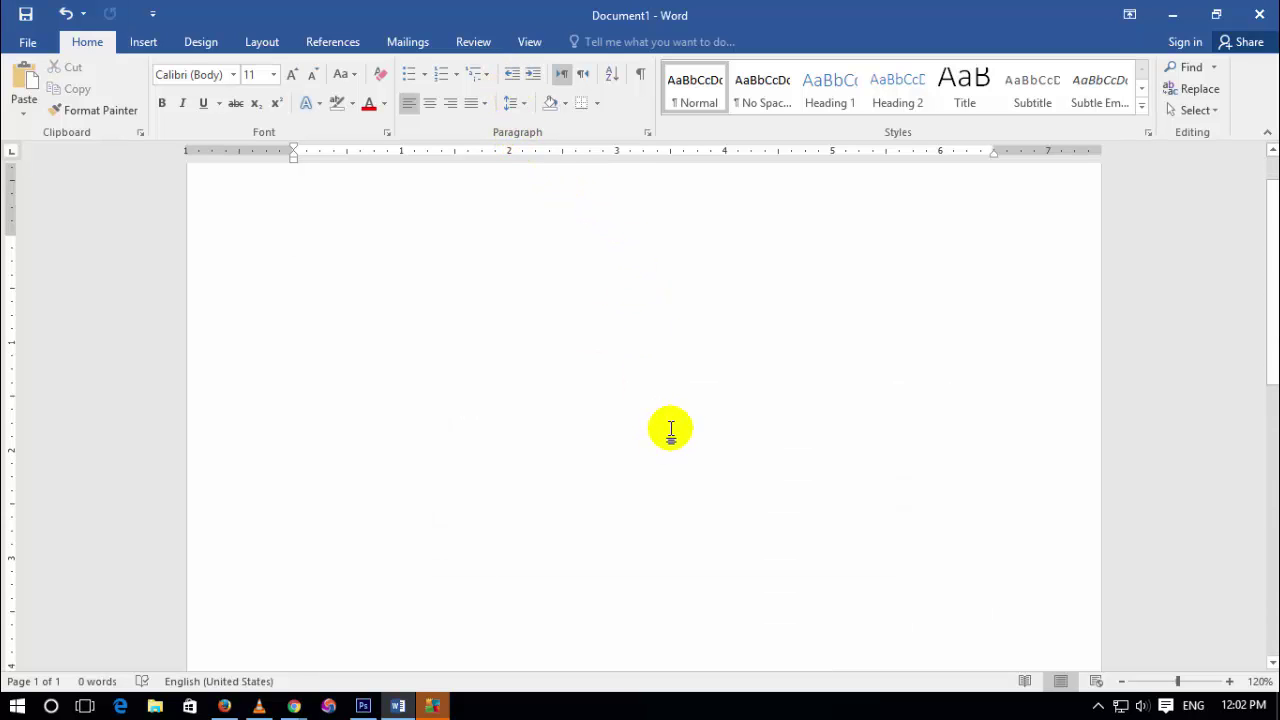
Generate sample text with =rand, indent it two steps, then bring it back to the margin.
type("=rand(")
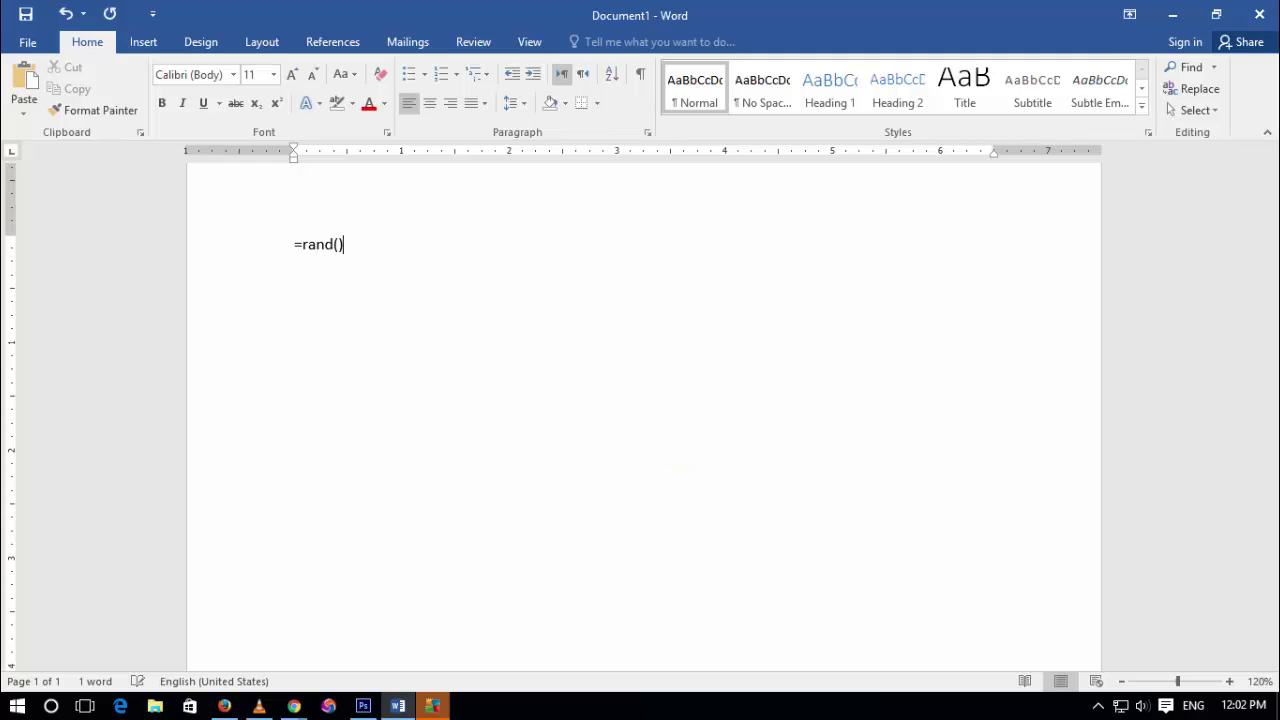
key("Return")
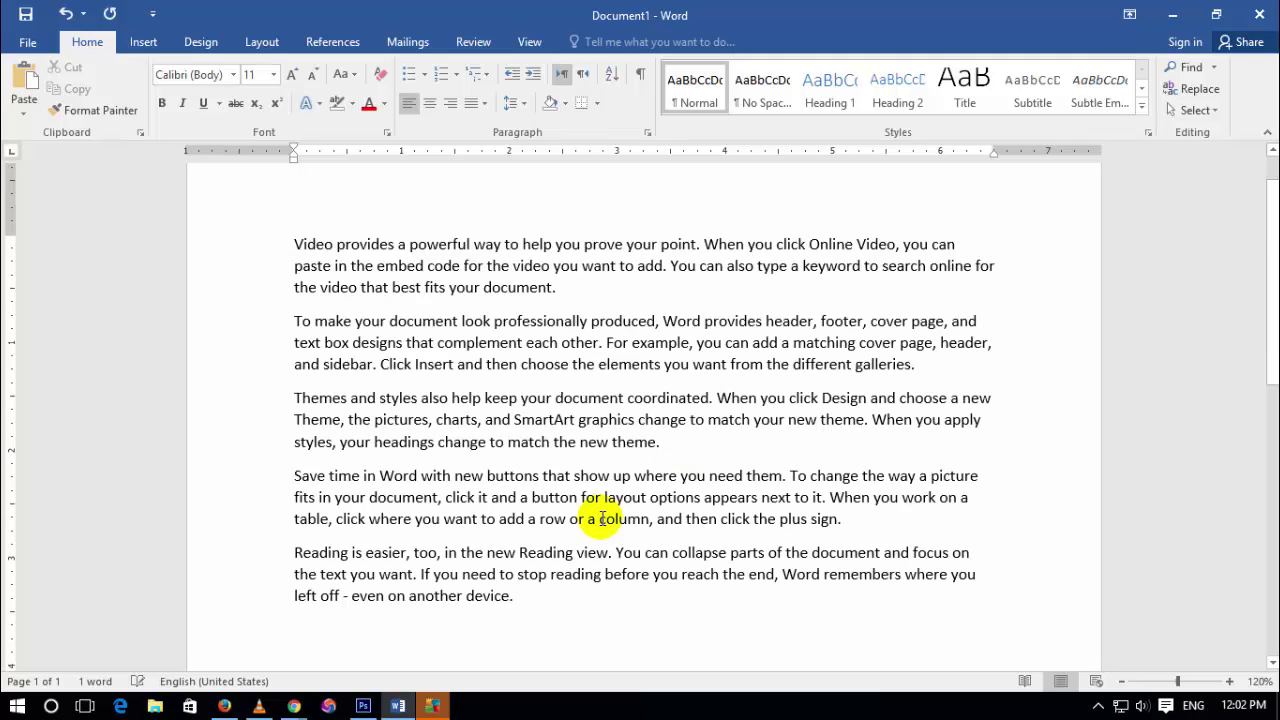
mouse_move(580, 606)
left_mouse_down()
mouse_move(241, 271)
mouse_move(240, 240)
left_mouse_up()
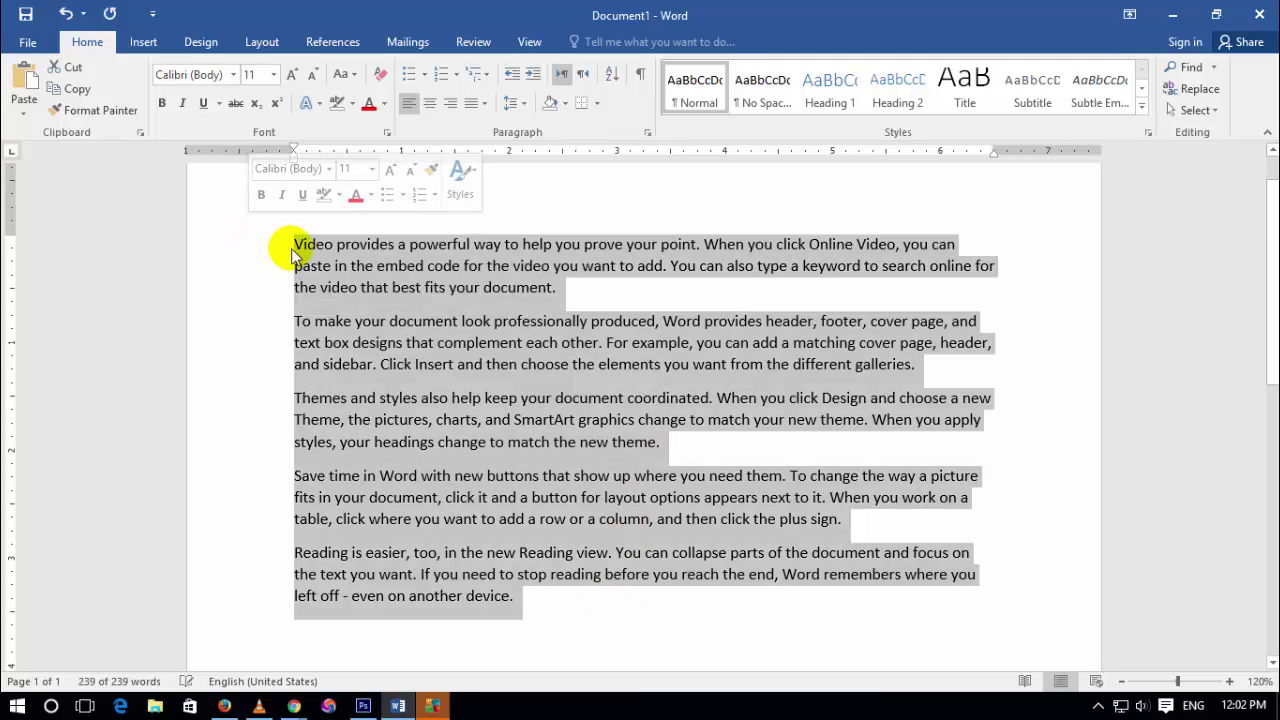
left_click(533, 77)
left_click(533, 77)
left_click(533, 77)
left_click(533, 77)
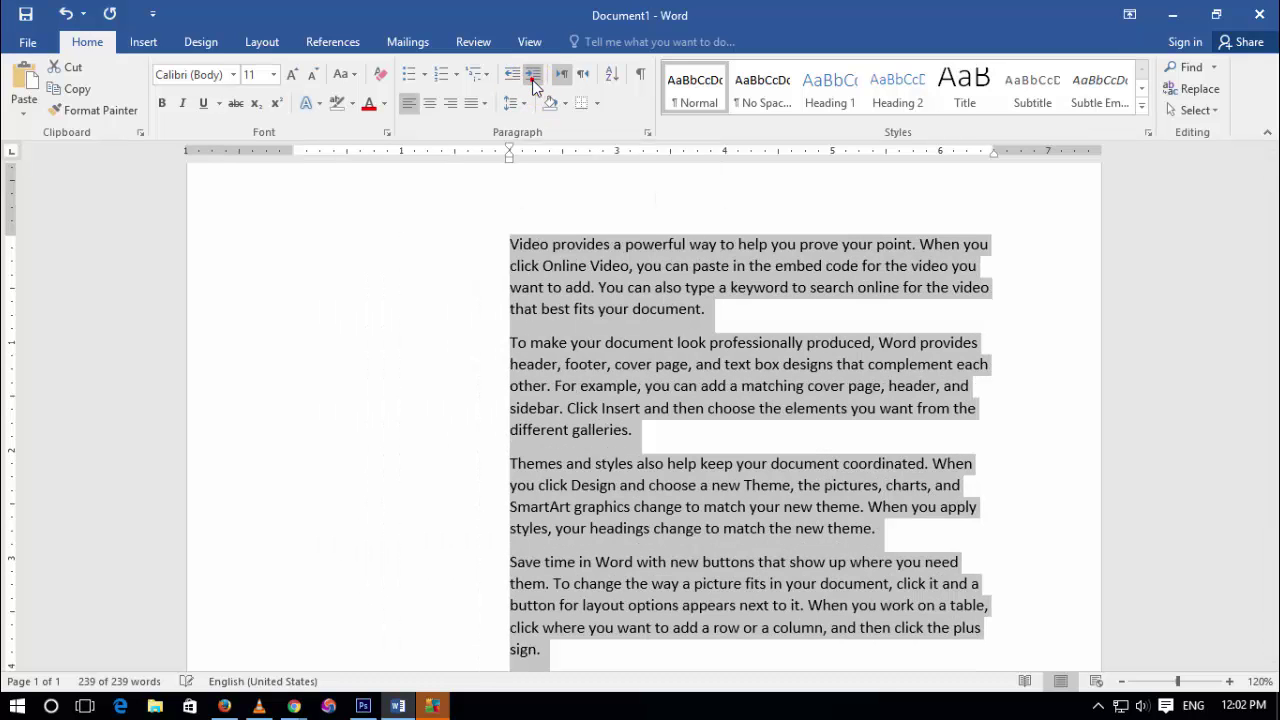
left_click(510, 76)
left_click(510, 76)
left_click(510, 76)
left_click(510, 76)
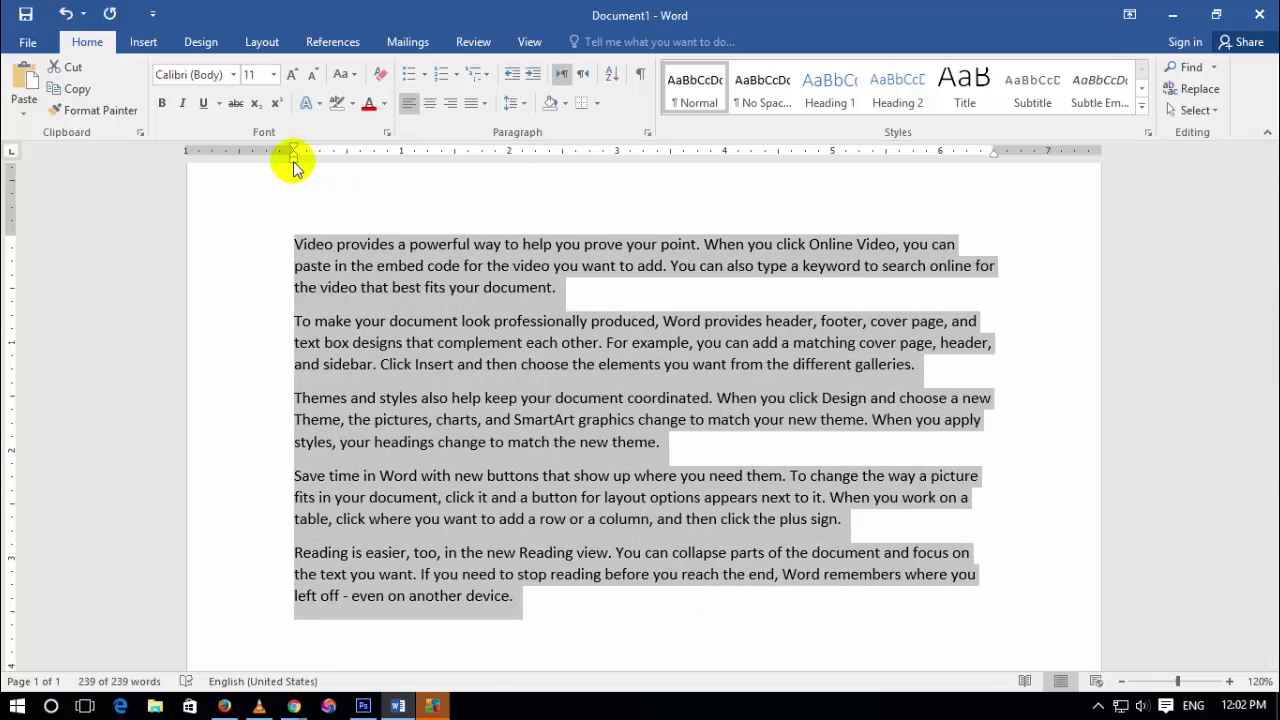
Pull the left indent slightly into the margin and first-line indent every paragraph except the first.
mouse_move(294, 158)
left_mouse_down()
mouse_move(375, 158)
mouse_move(281, 157)
left_mouse_up()
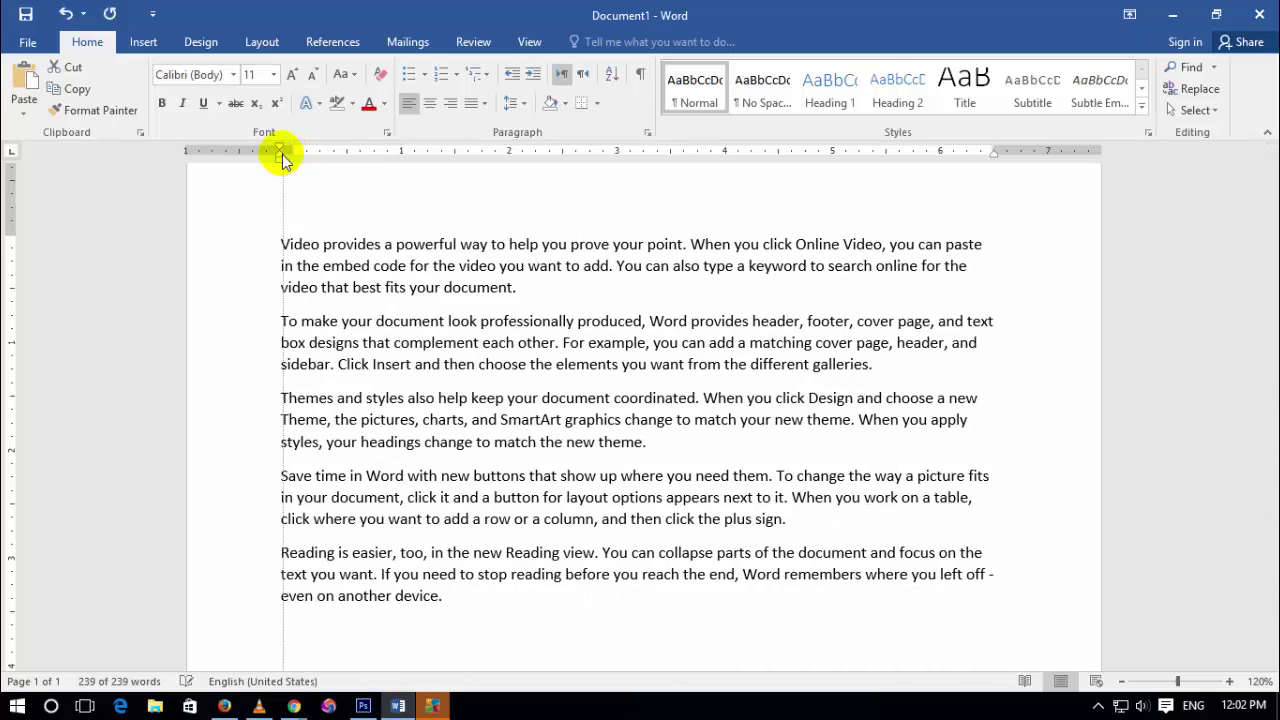
left_click(383, 305)
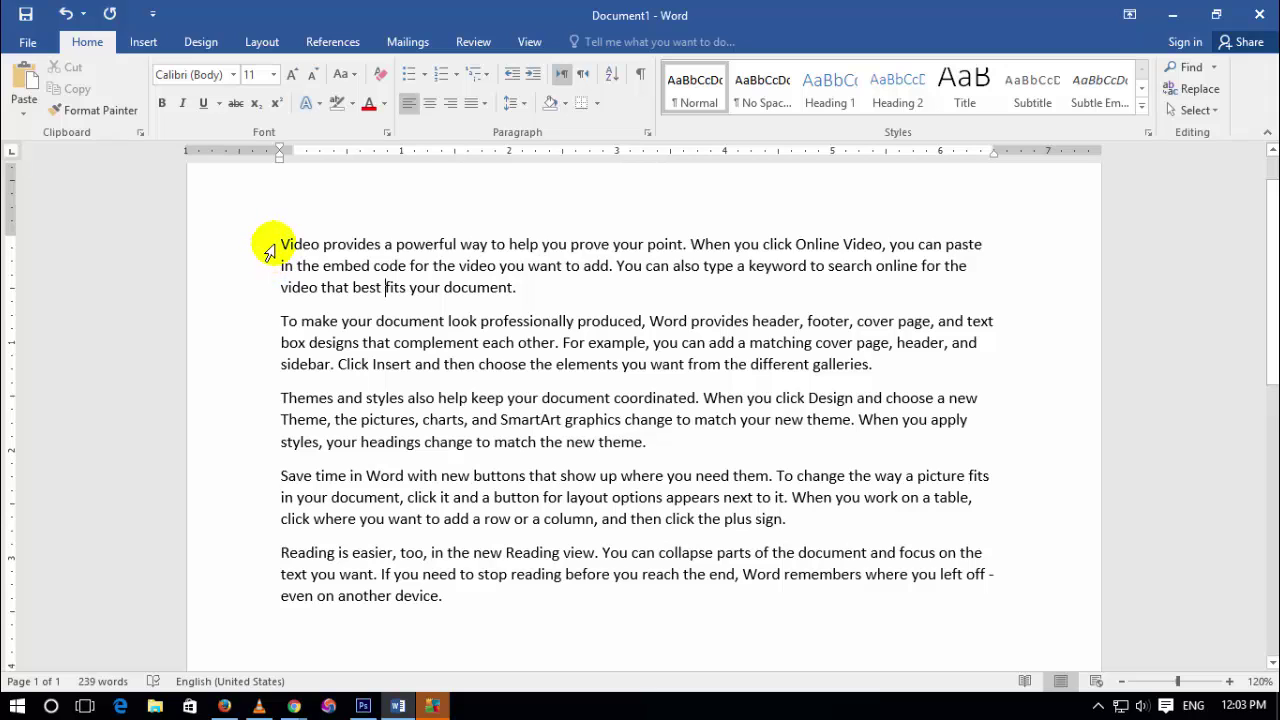
left_click_drag(446, 597, 263, 250)
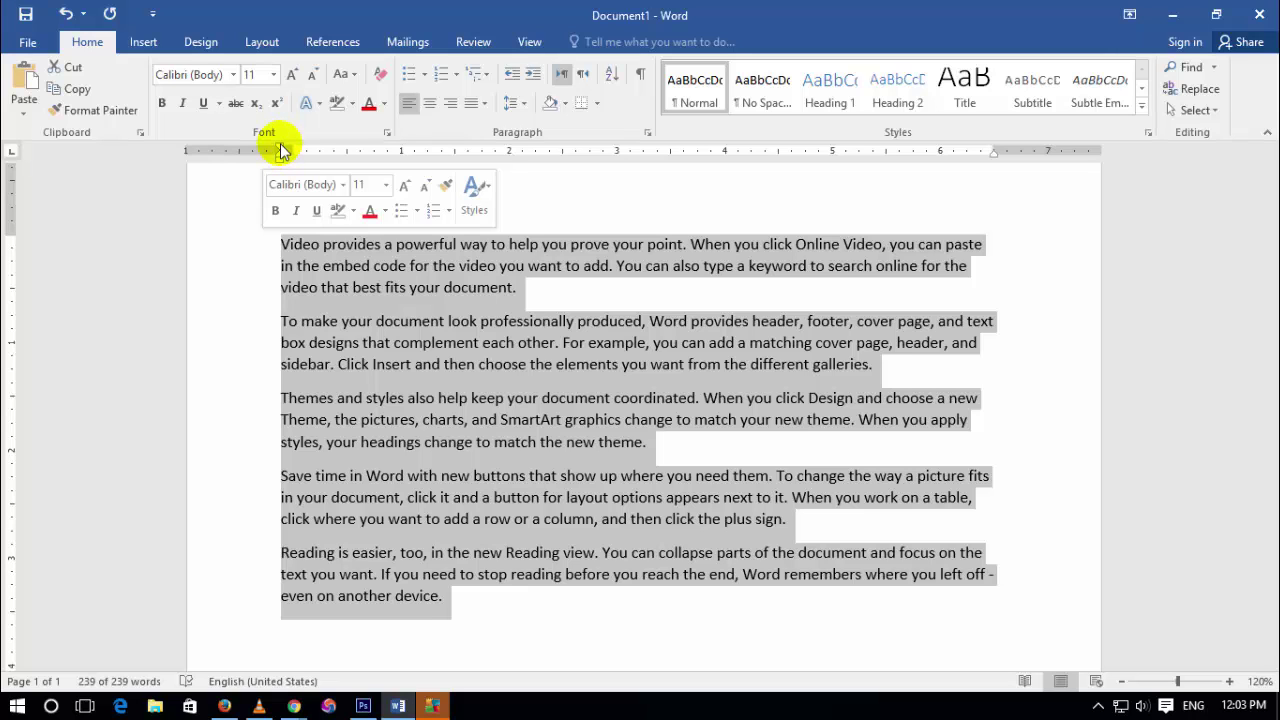
left_click_drag(281, 150, 372, 156)
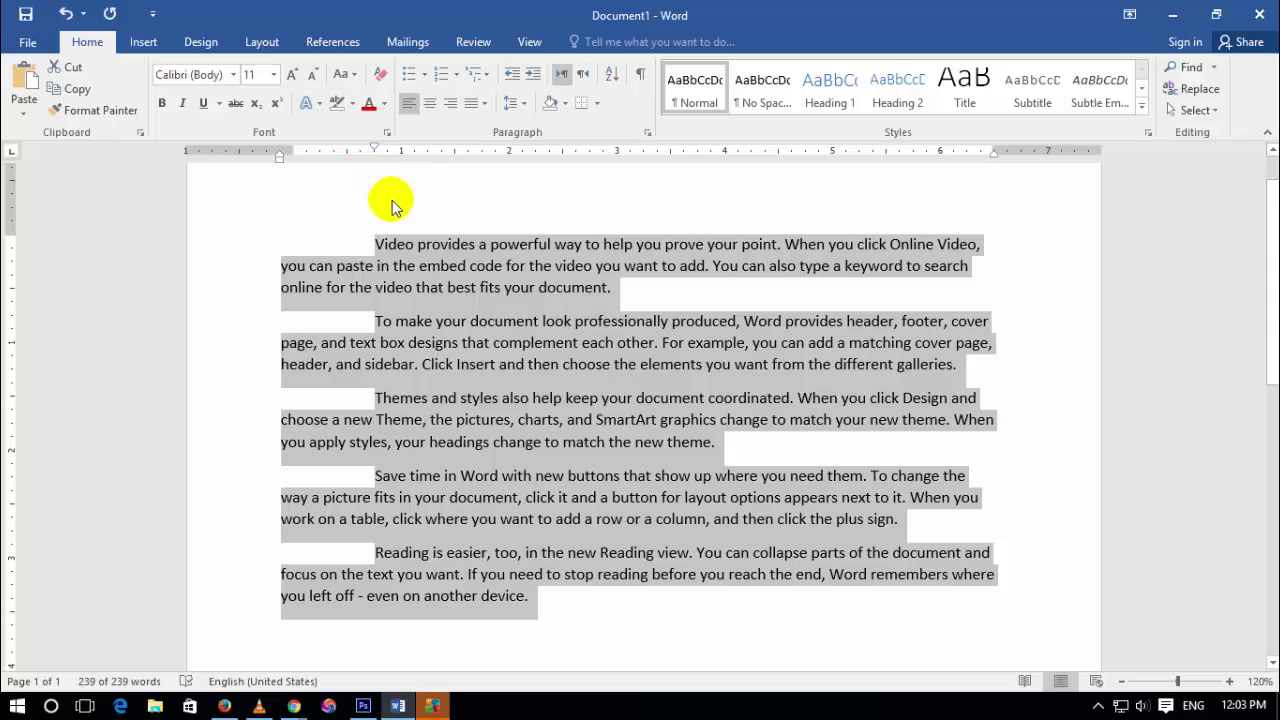
left_click(408, 230)
left_click_drag(373, 149, 280, 150)
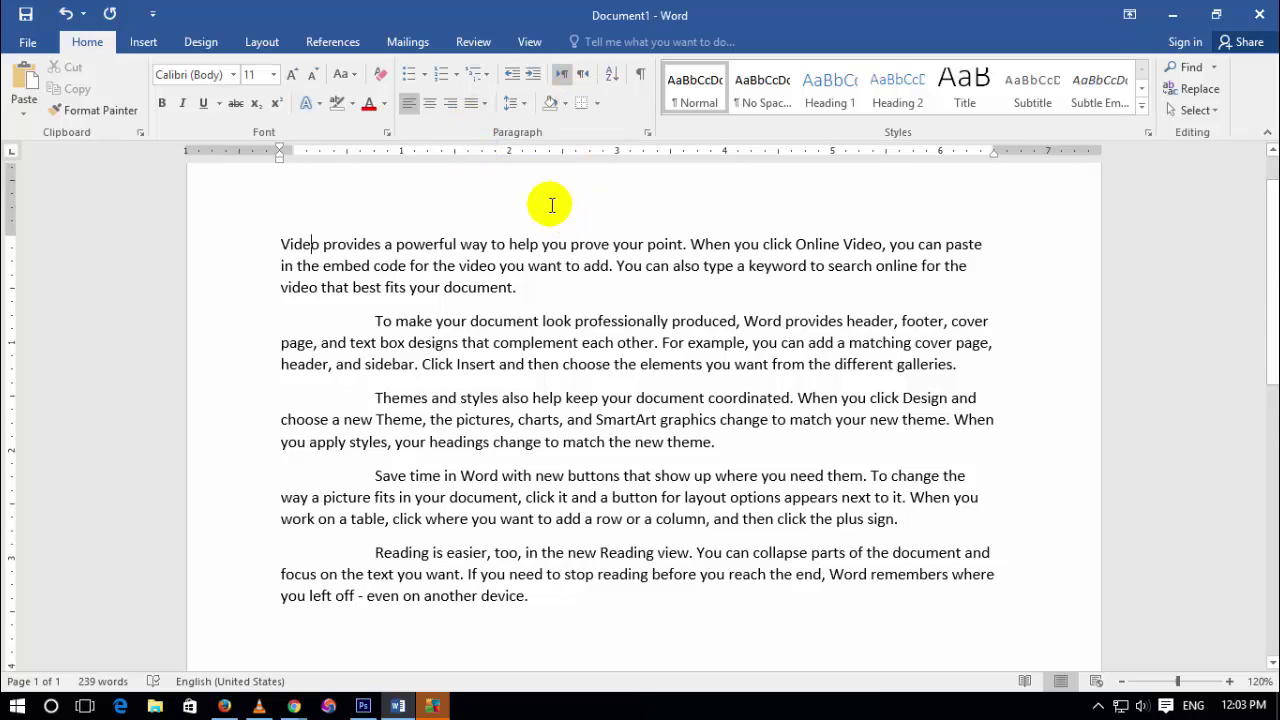
triple_click(548, 298)
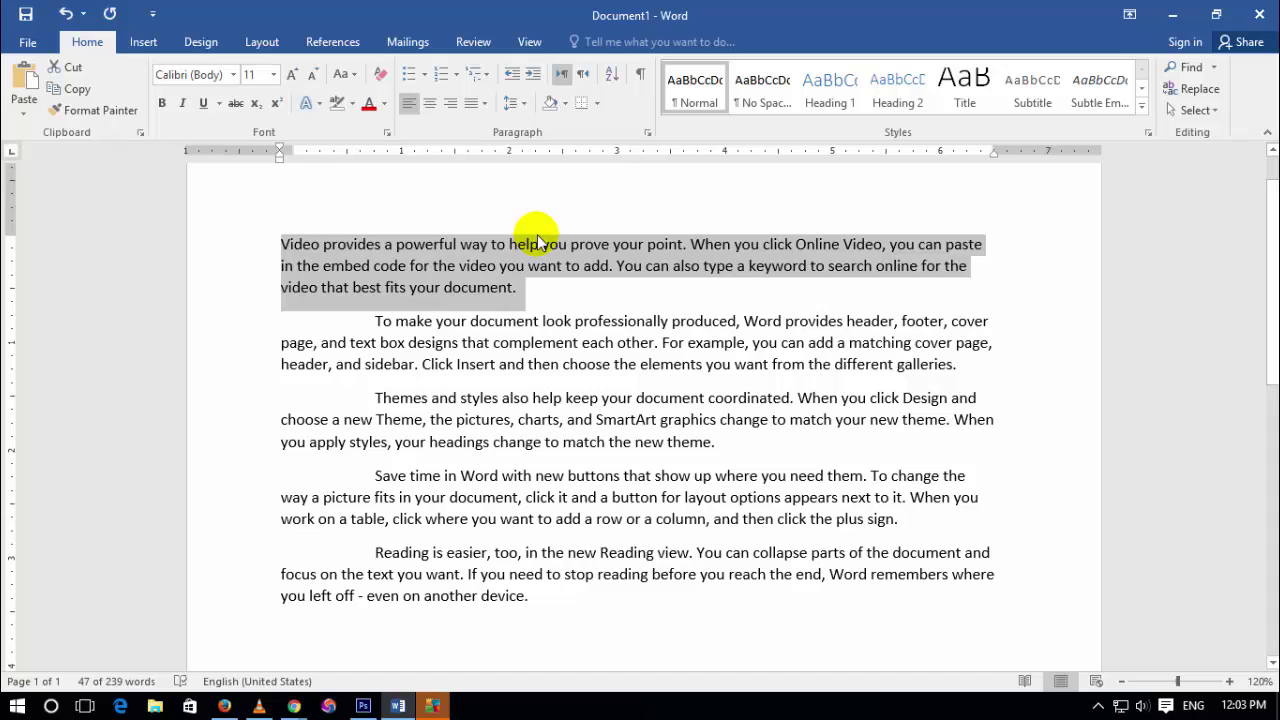
left_click(516, 102)
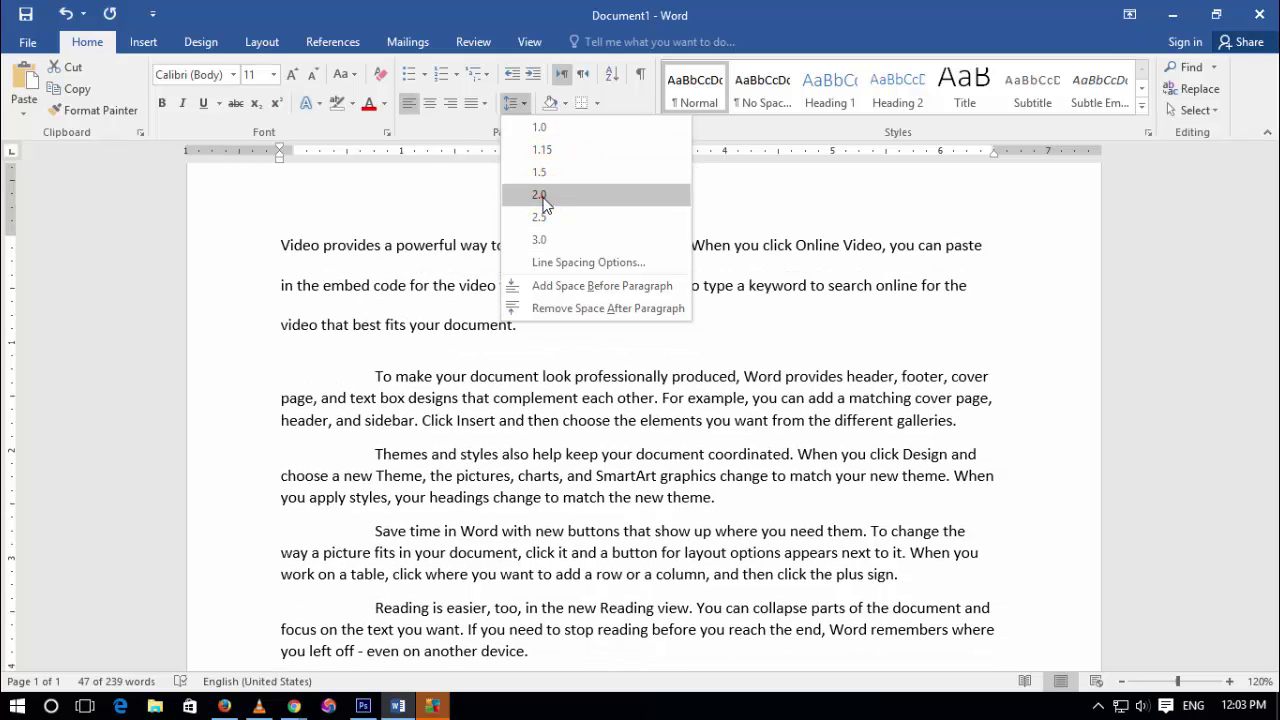
Set the first paragraph to 2.0 line spacing, then select all text and preview the spacing options.
left_click(541, 195)
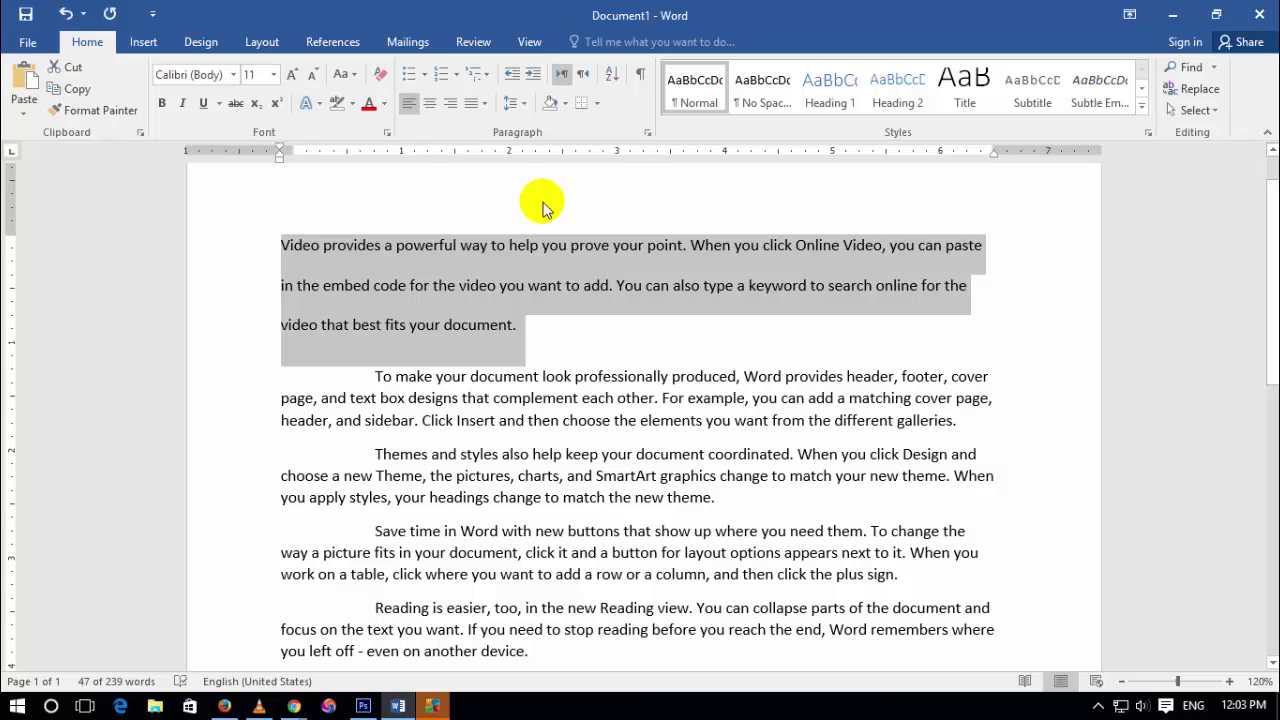
left_click(586, 329)
left_click_drag(587, 655, 253, 222)
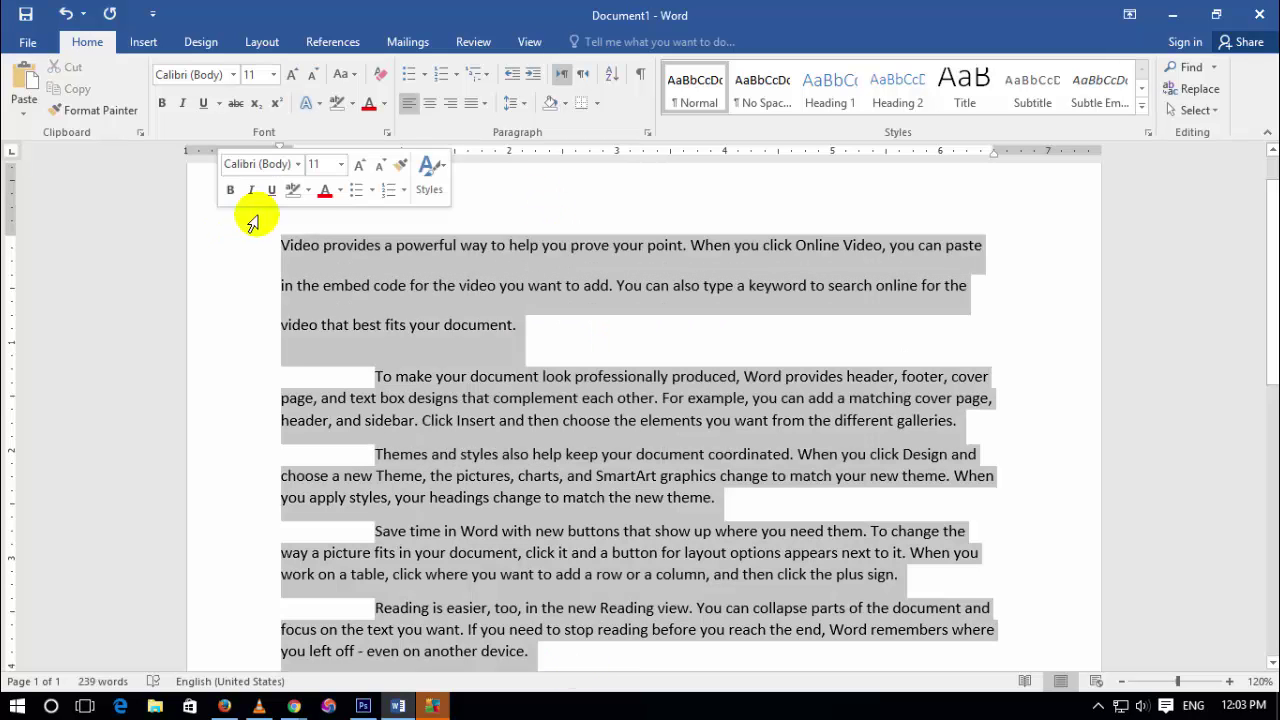
left_click(513, 103)
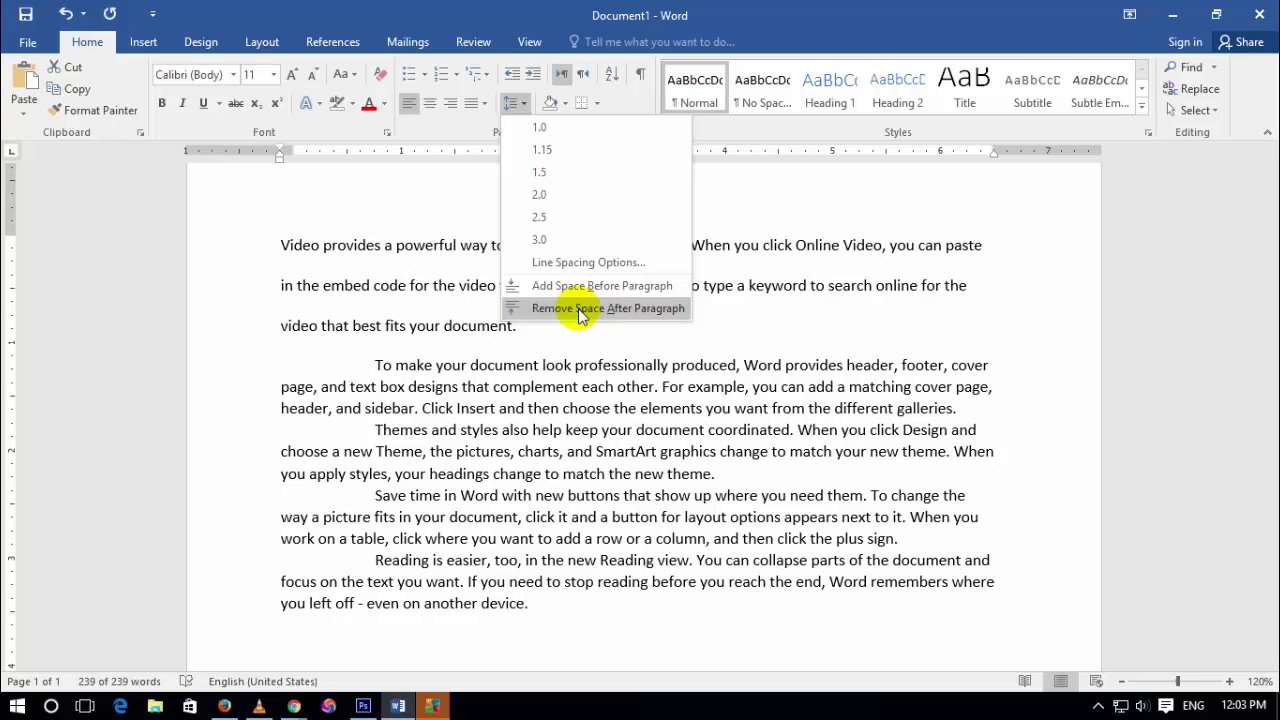
left_click(520, 462)
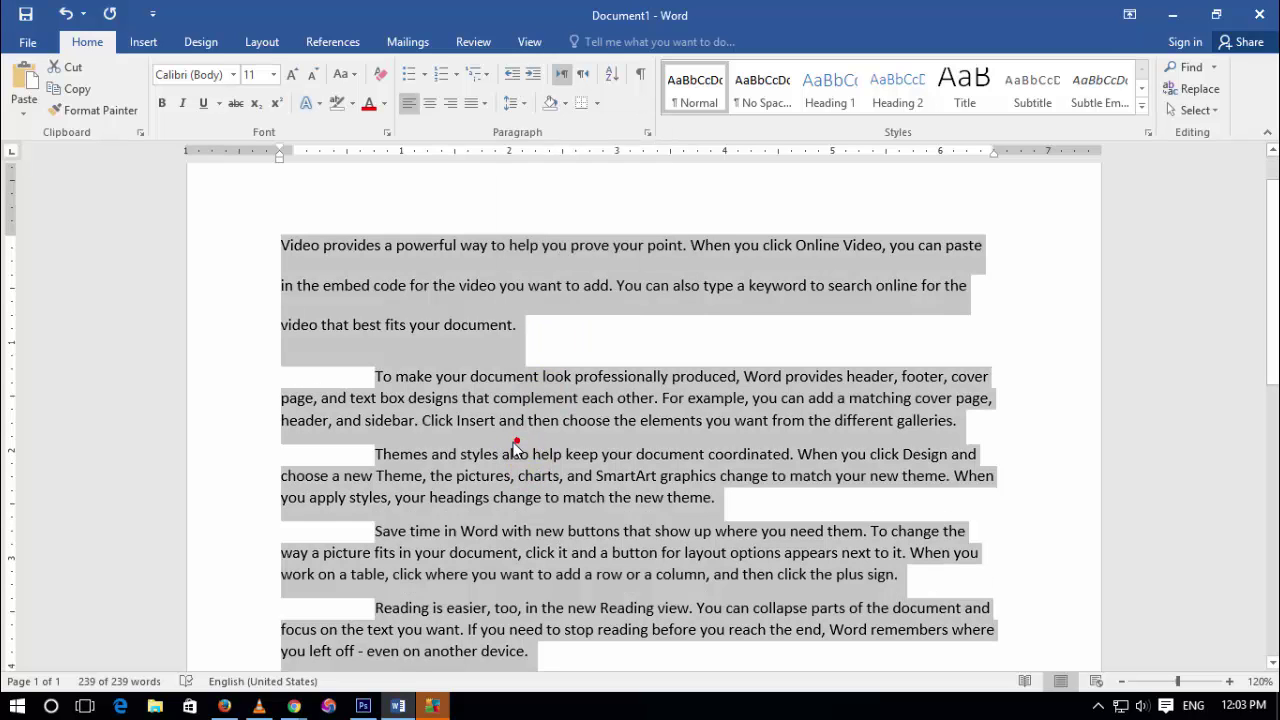
Return every paragraph to single 1.0 line spacing with Ctrl+1.
left_click(513, 103)
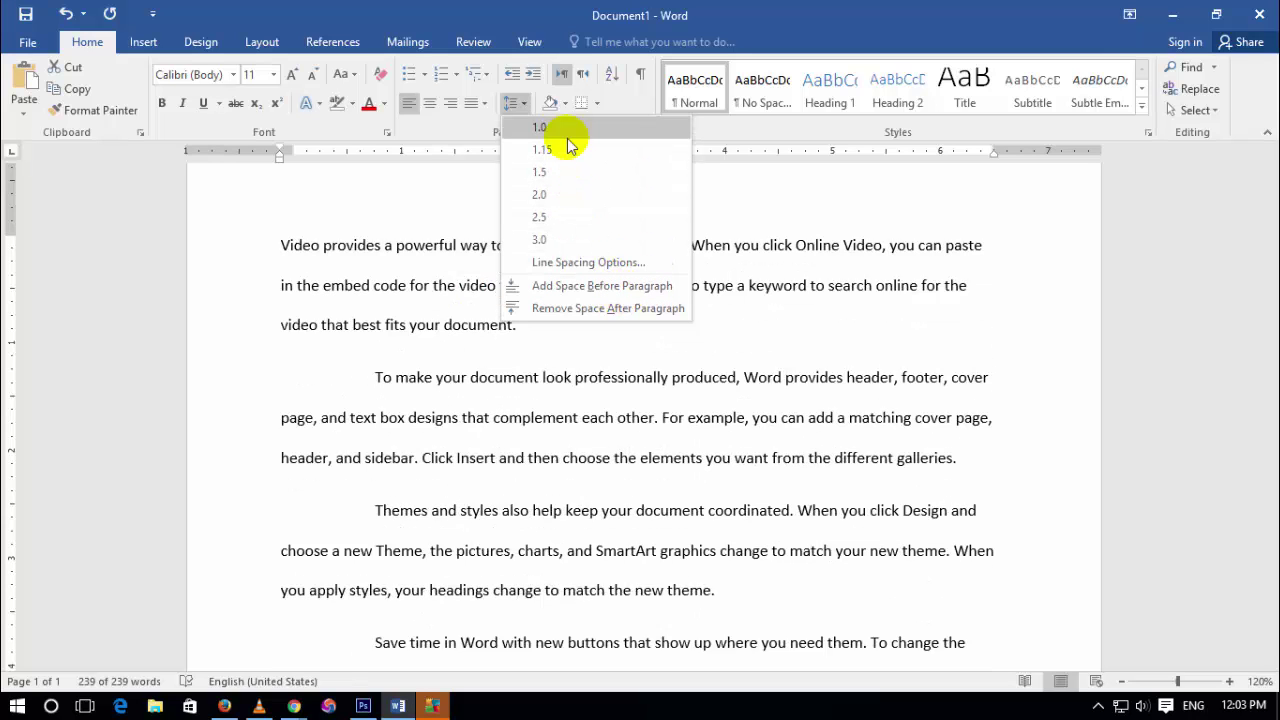
key("Escape")
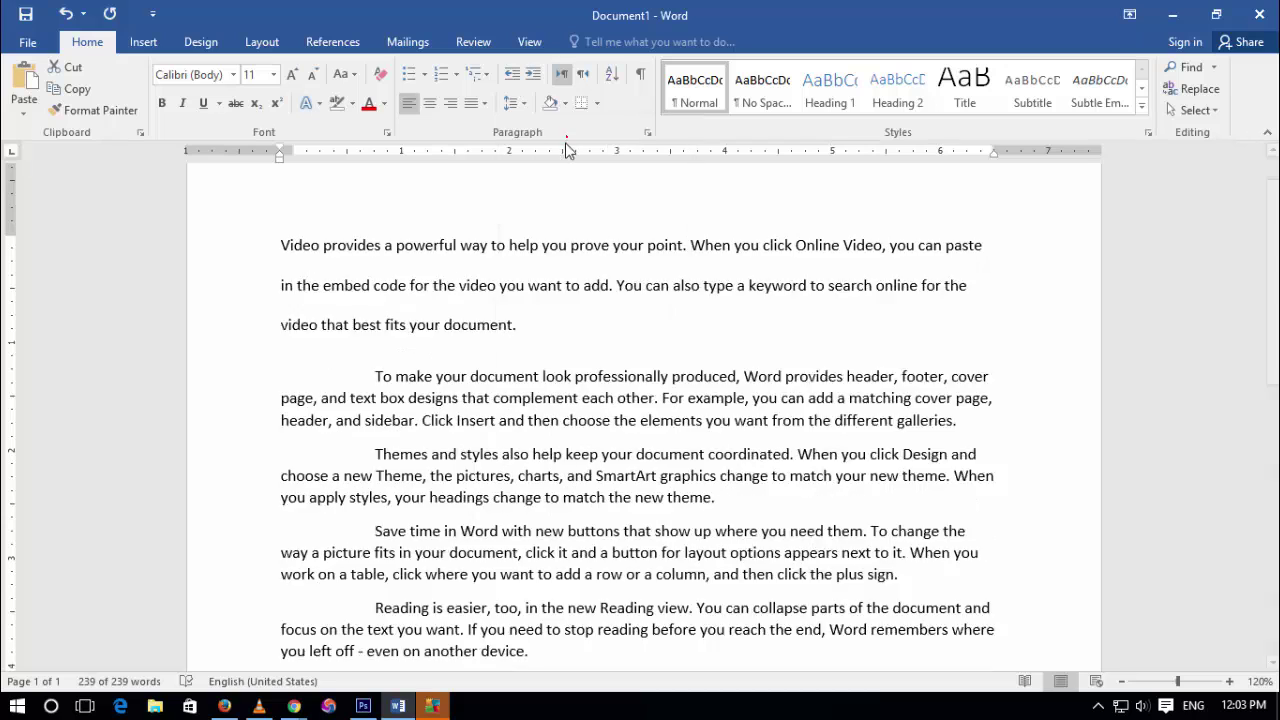
key("ctrl+a")
left_click(537, 357)
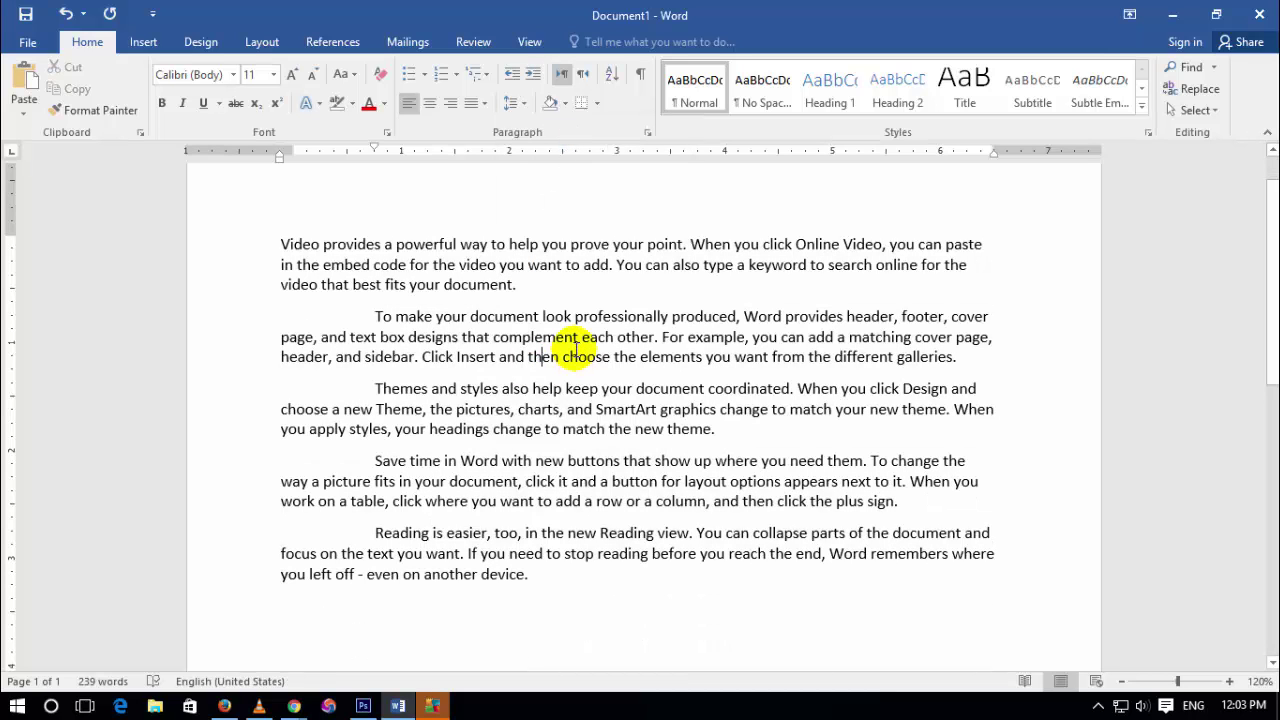
left_click_drag(528, 285, 216, 226)
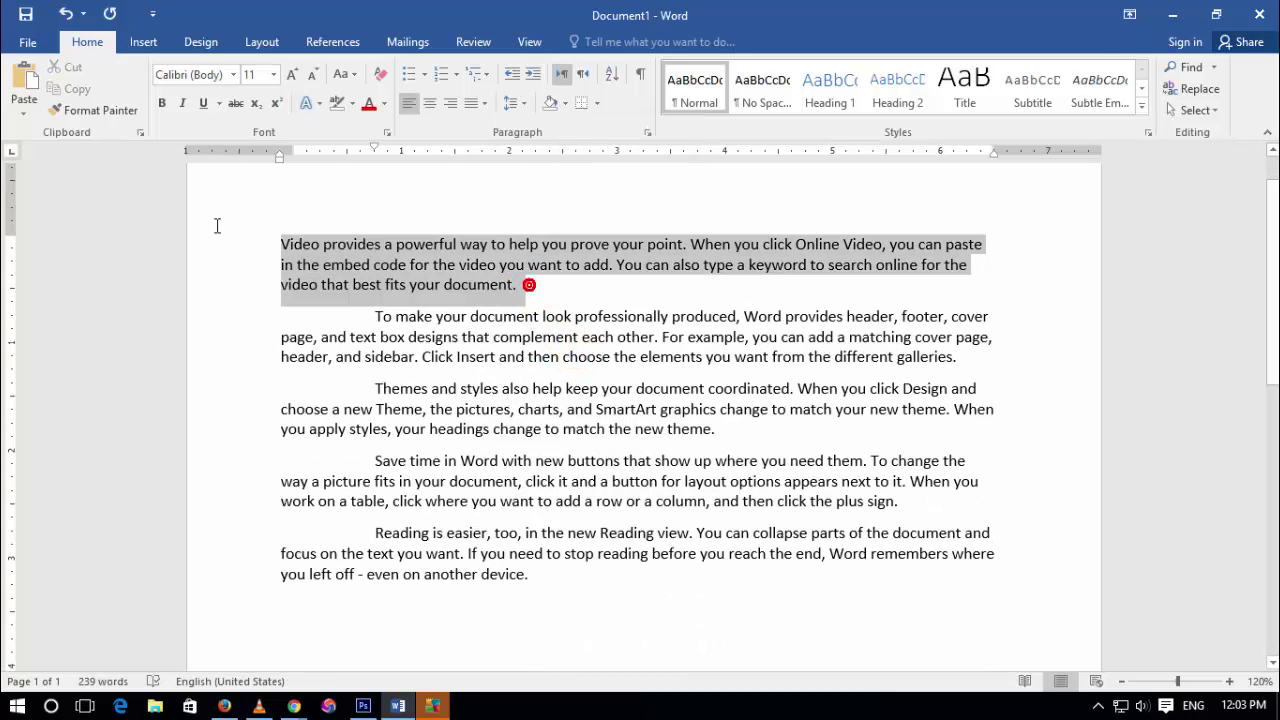
left_click(565, 103)
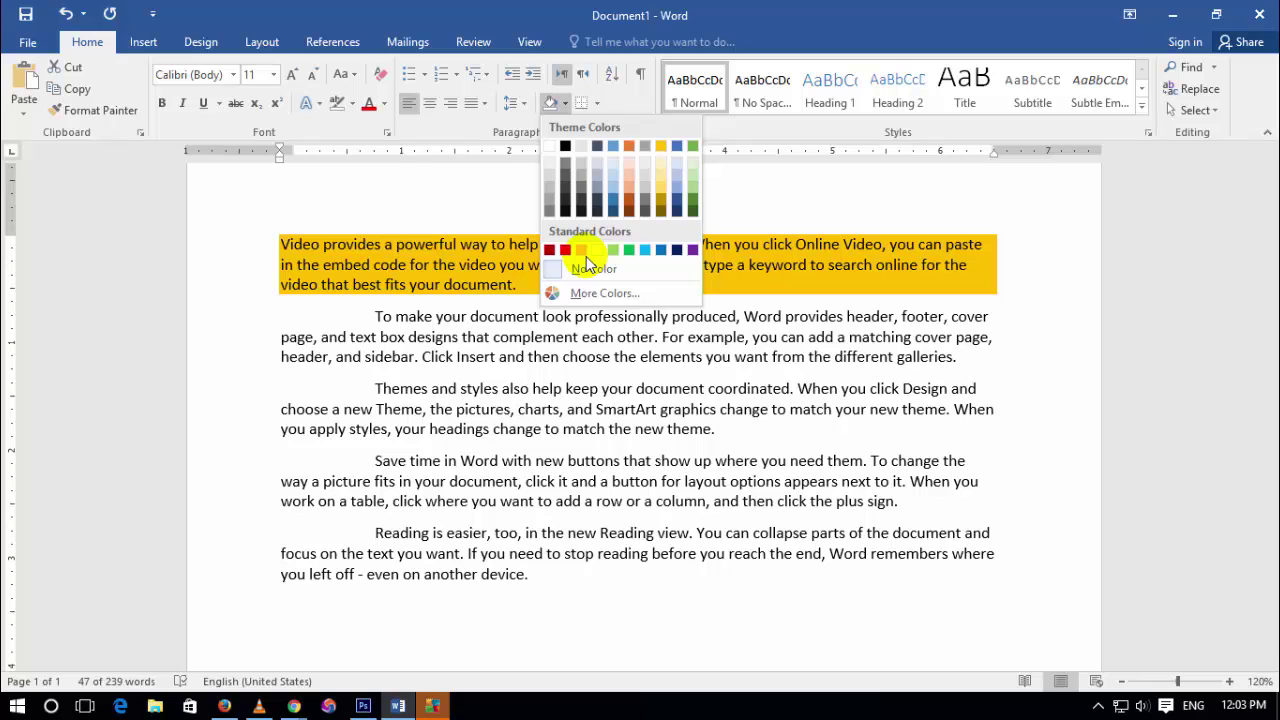
key("Escape")
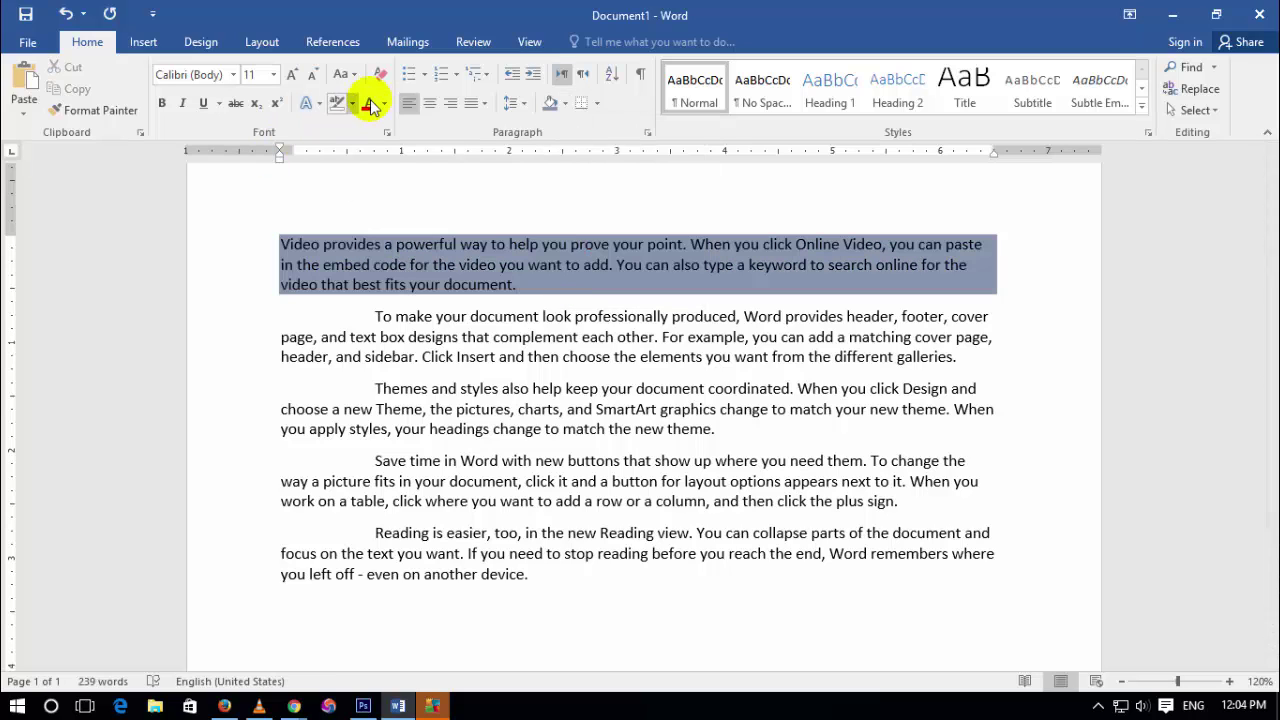
left_click(352, 104)
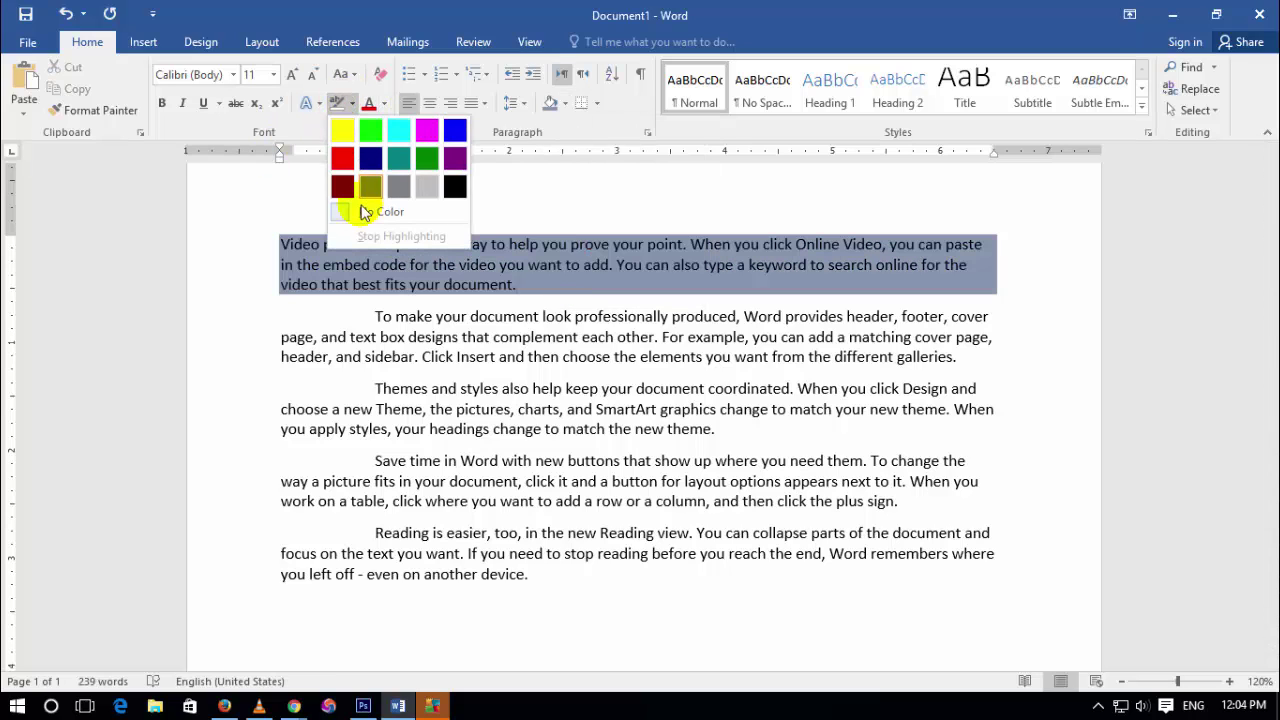
left_click(413, 321)
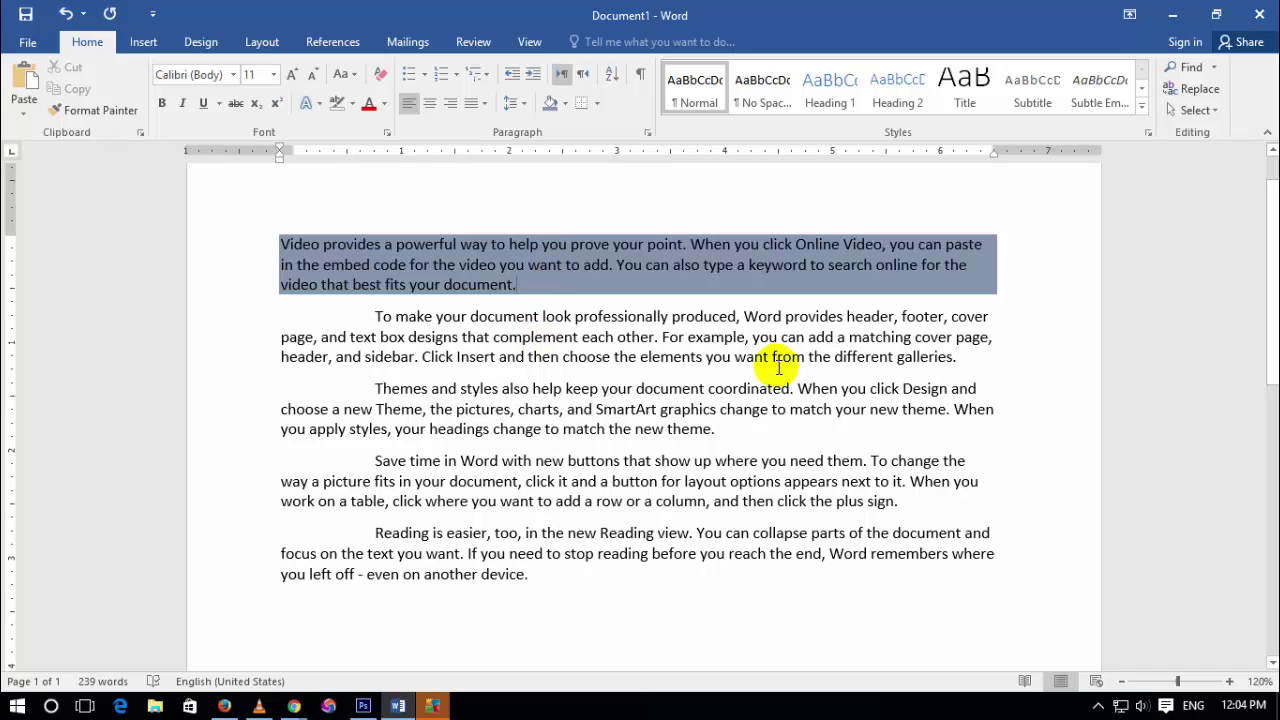
Give the second paragraph a bottom border, then replace it with All Borders for a full box.
left_click_drag(375, 316, 958, 357)
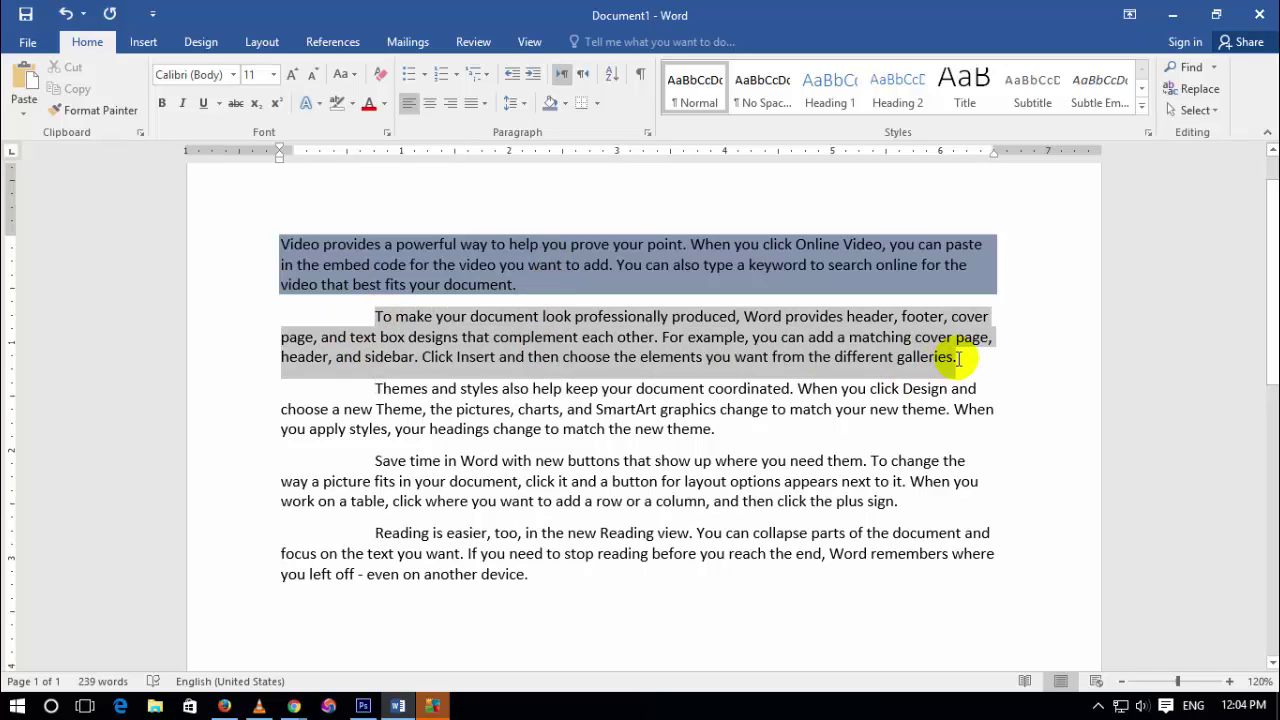
left_click(596, 101)
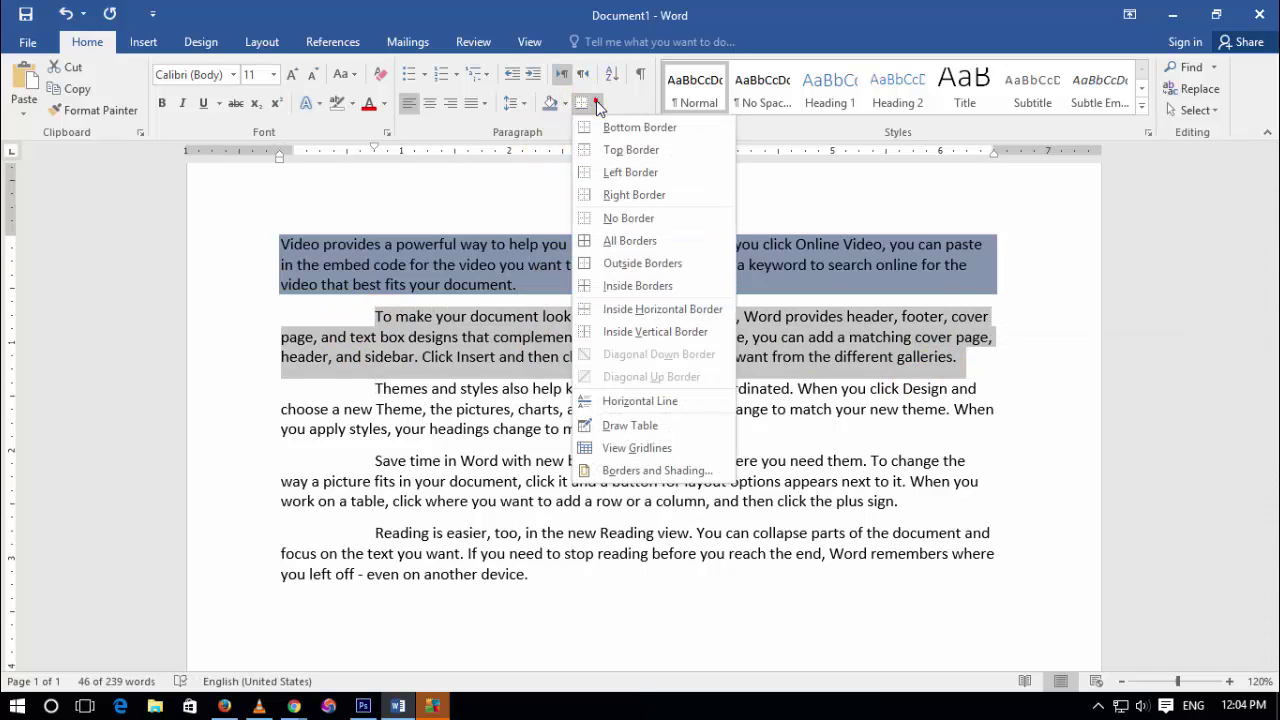
left_click(624, 134)
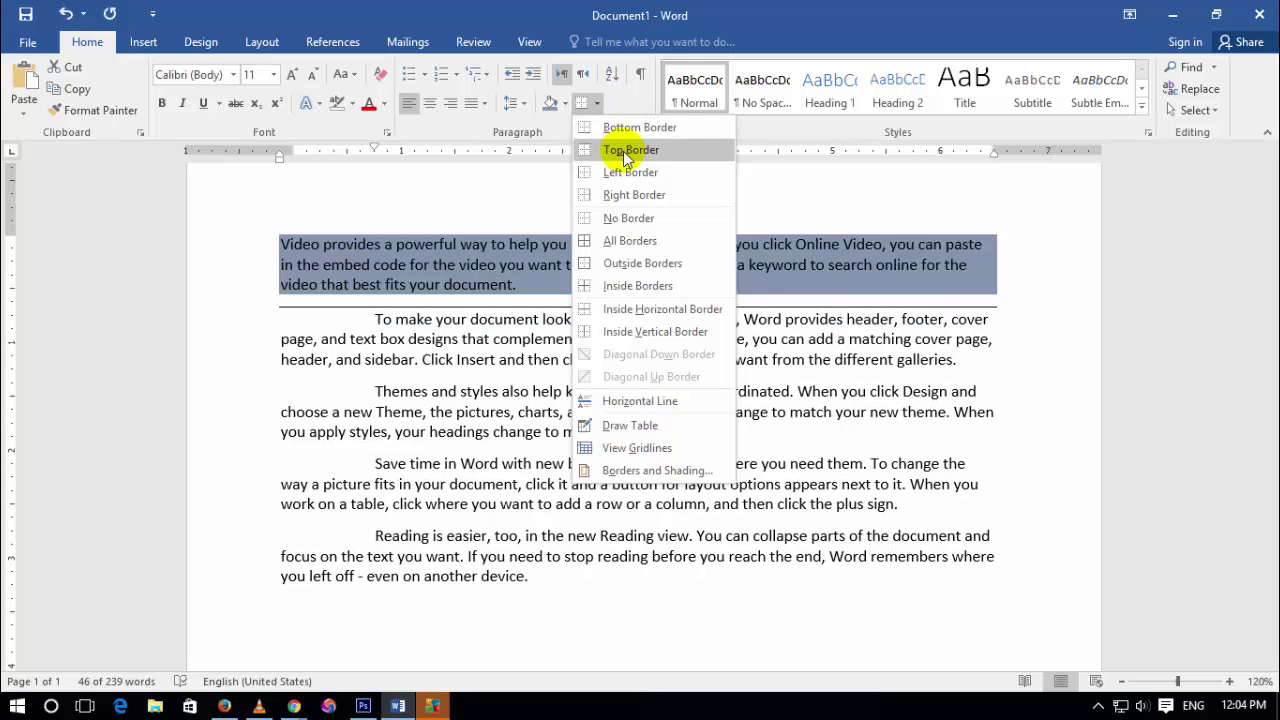
left_click(618, 240)
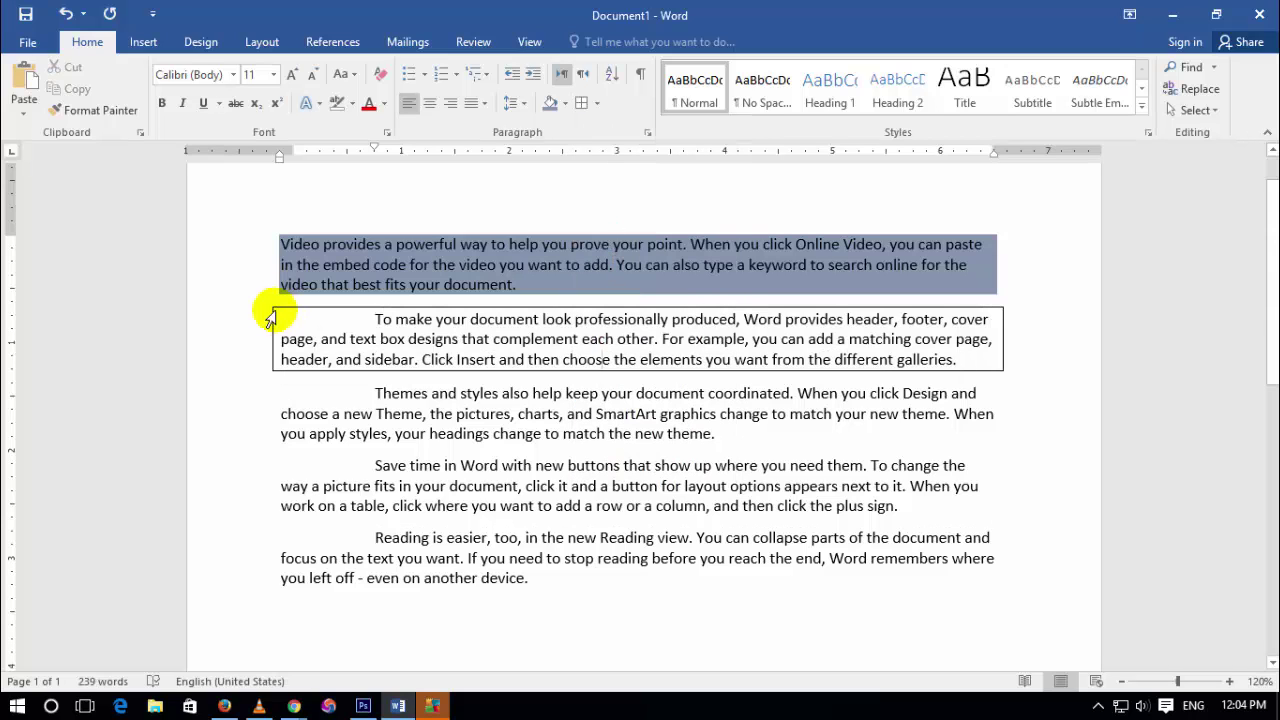
Select the third paragraph and view the border options without applying any.
triple_click(670, 440)
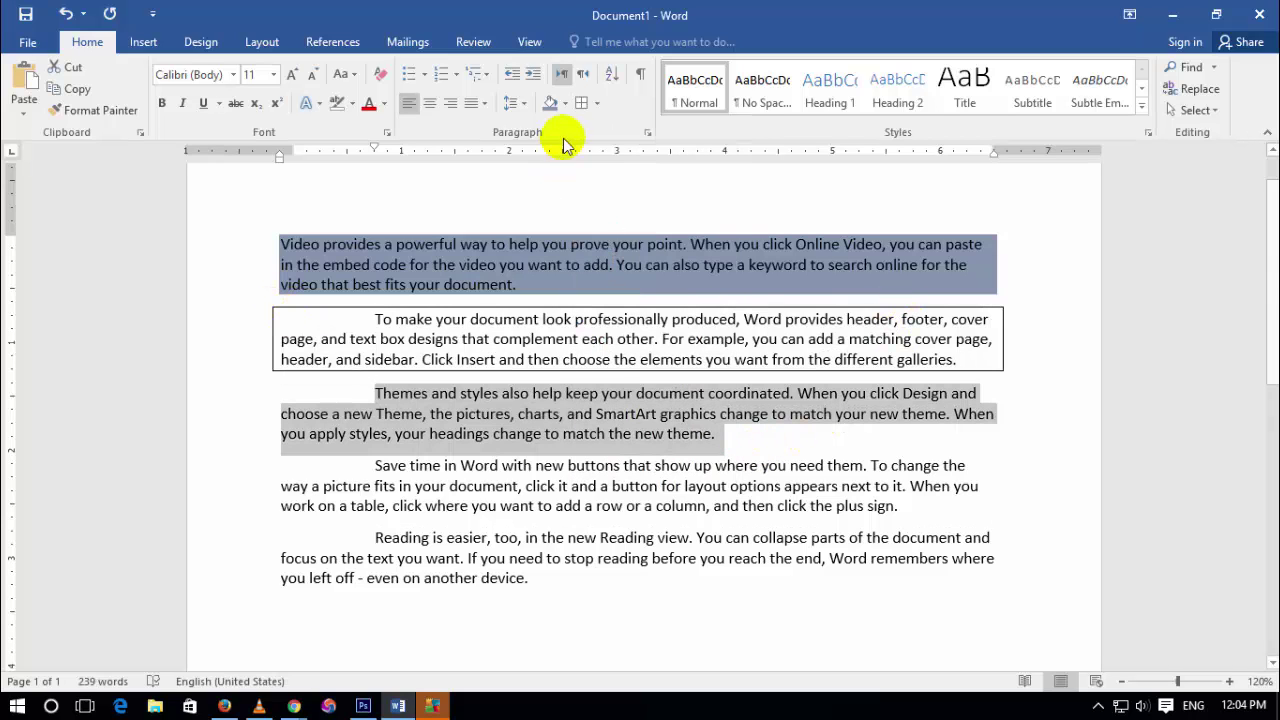
left_click(598, 104)
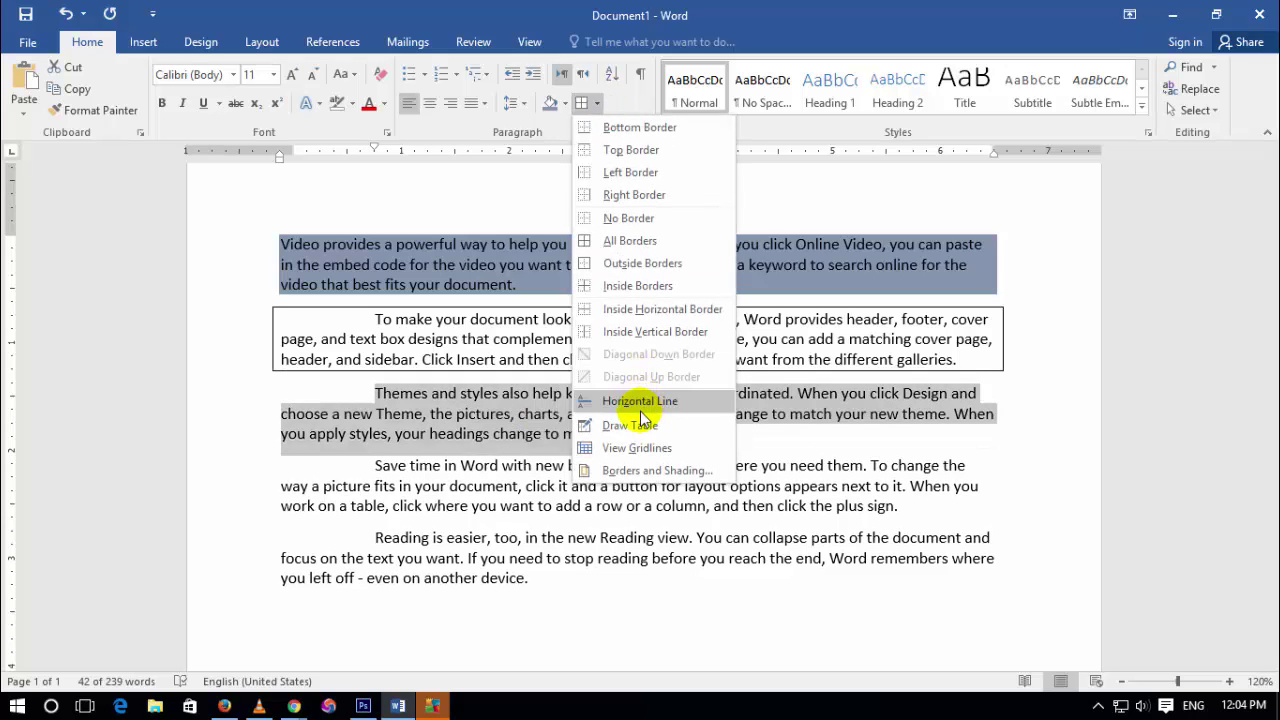
left_click(822, 200)
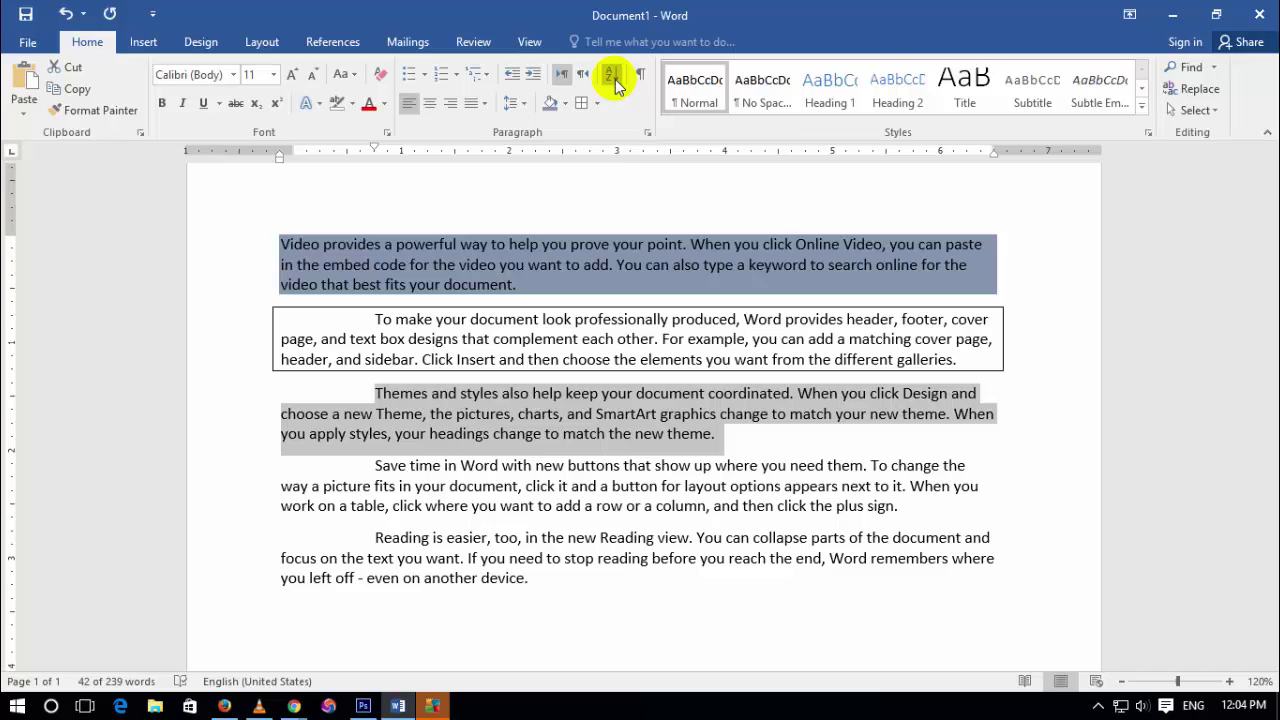
Replace all the document text with the lines A, D, B, C.
left_click(556, 187)
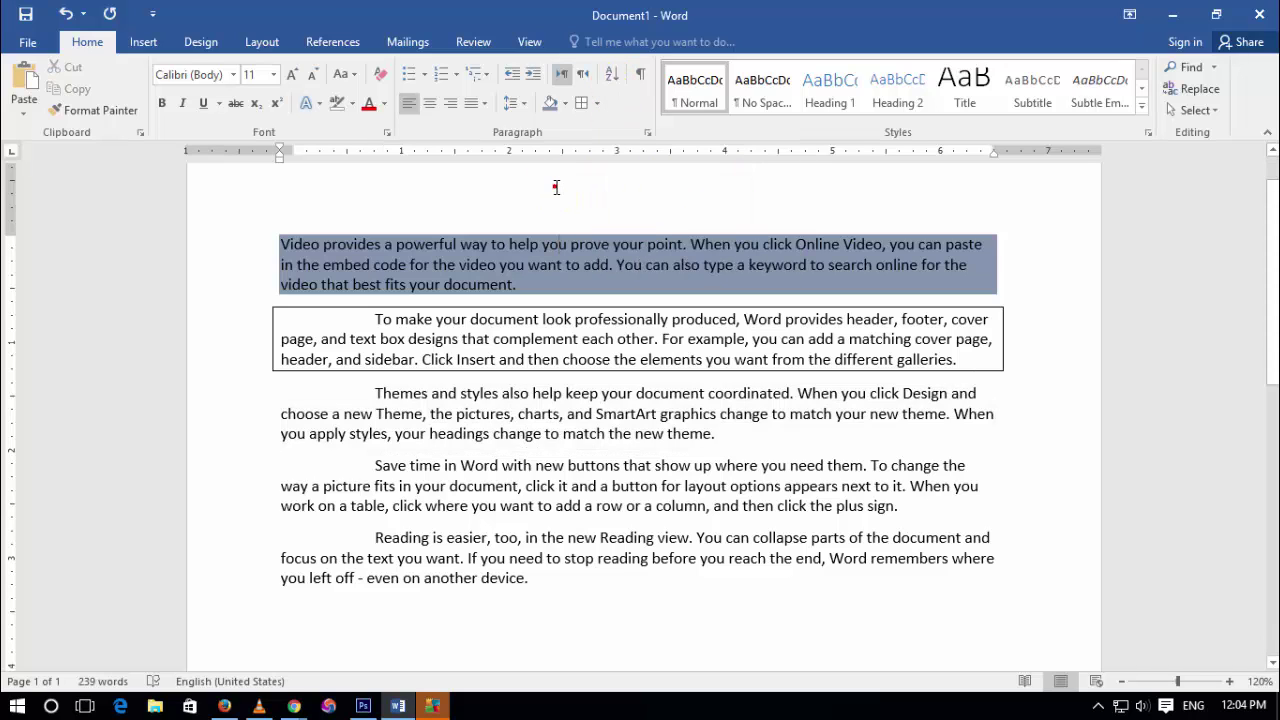
key("ctrl+a")
key("Delete")
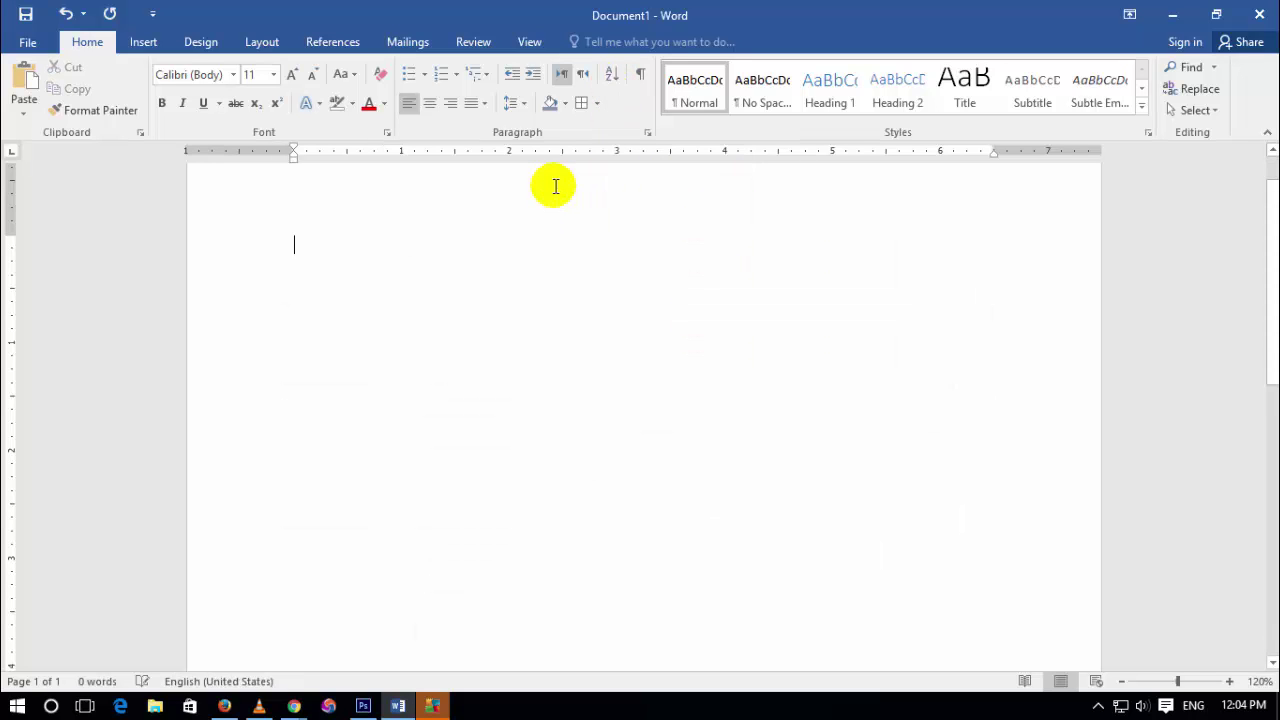
type("A")
key("Return")
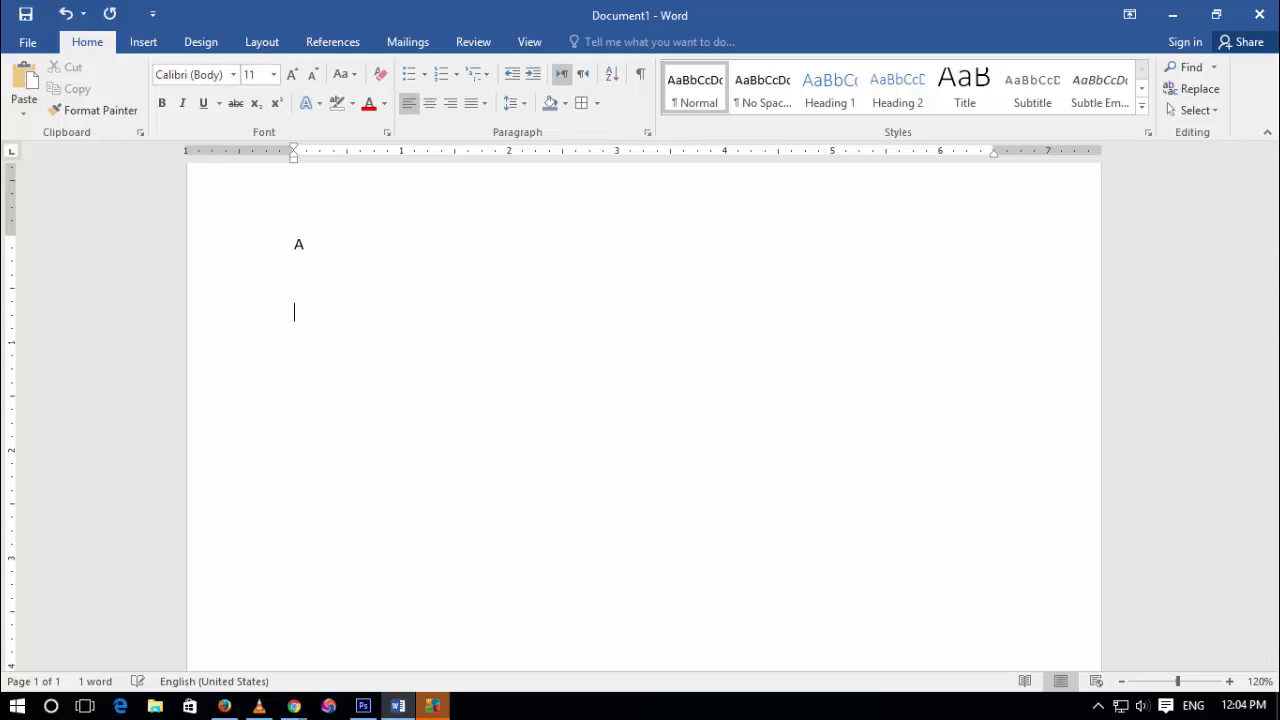
type("DB")
key("Return")
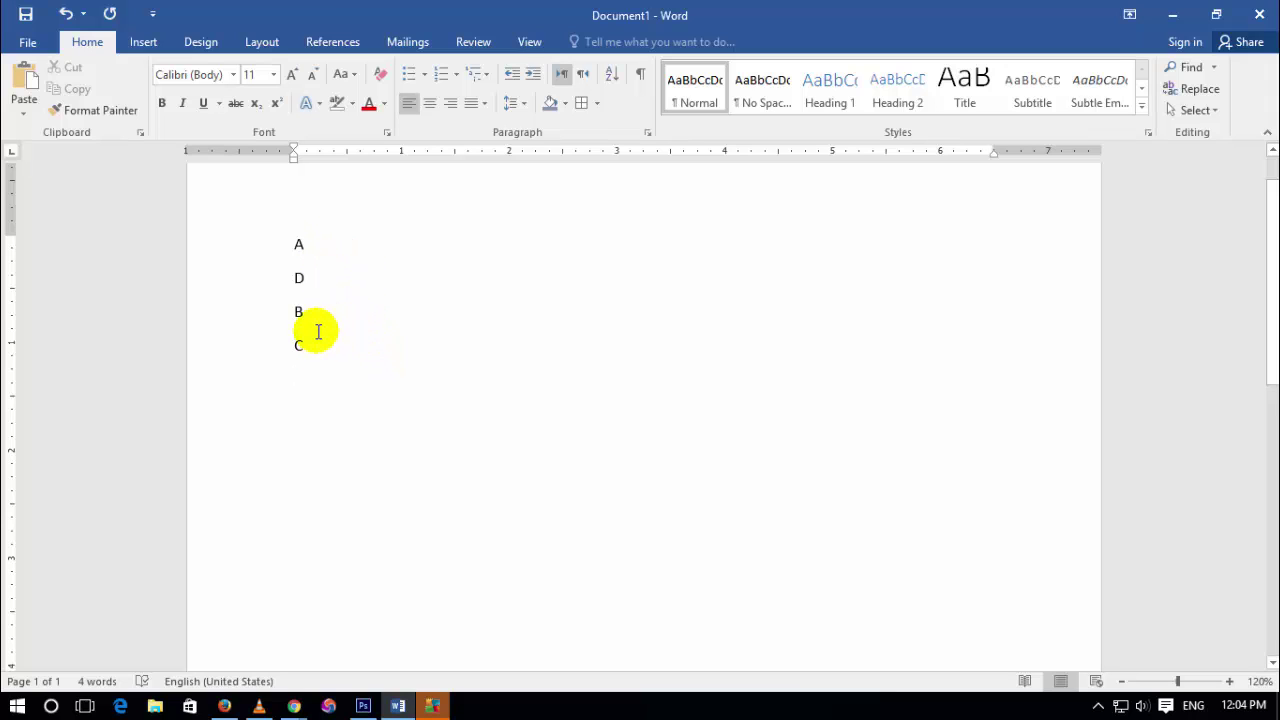
Sort the four lines ascending into A, B, C, D.
left_click_drag(305, 360, 266, 237)
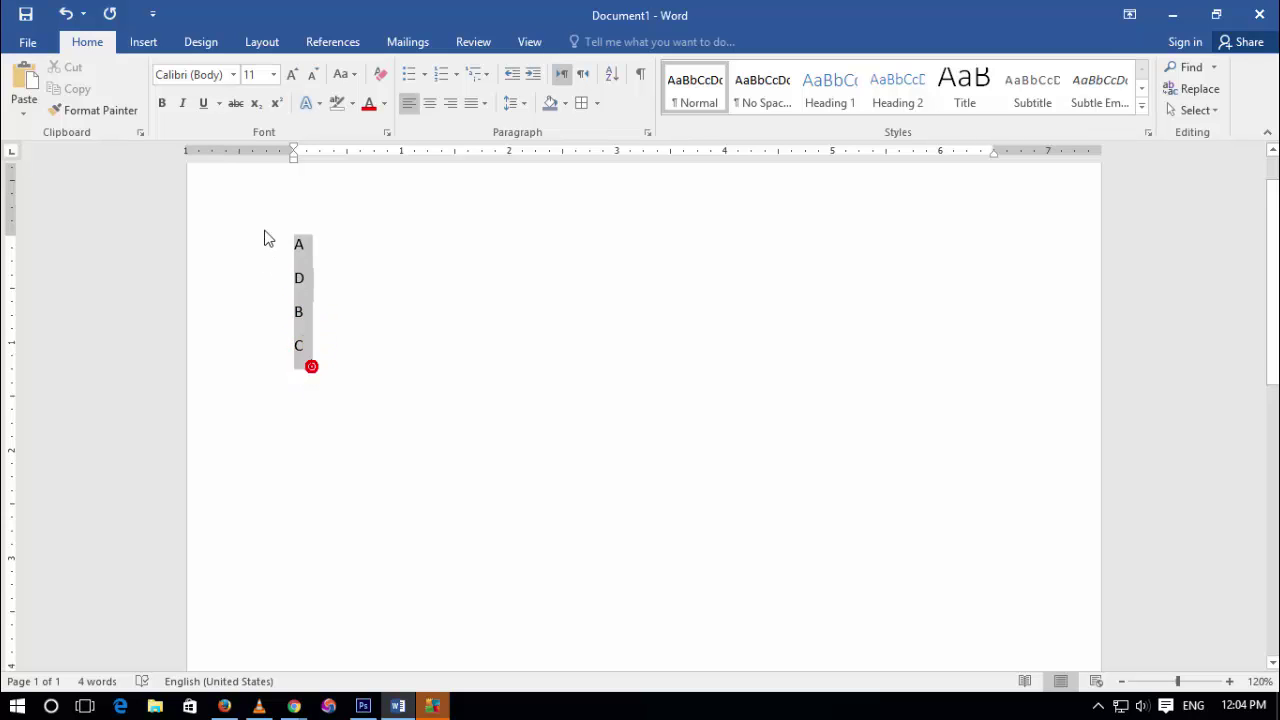
left_click(612, 74)
left_click(752, 249)
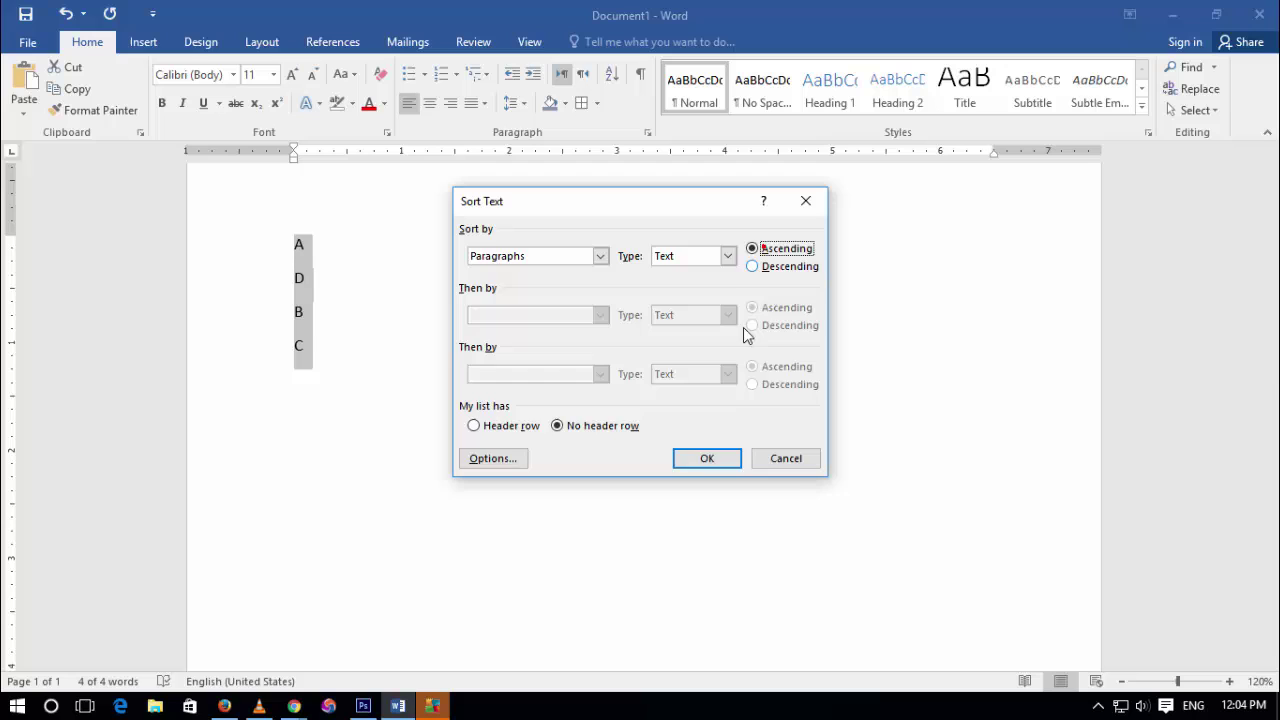
left_click(720, 464)
left_click(315, 272)
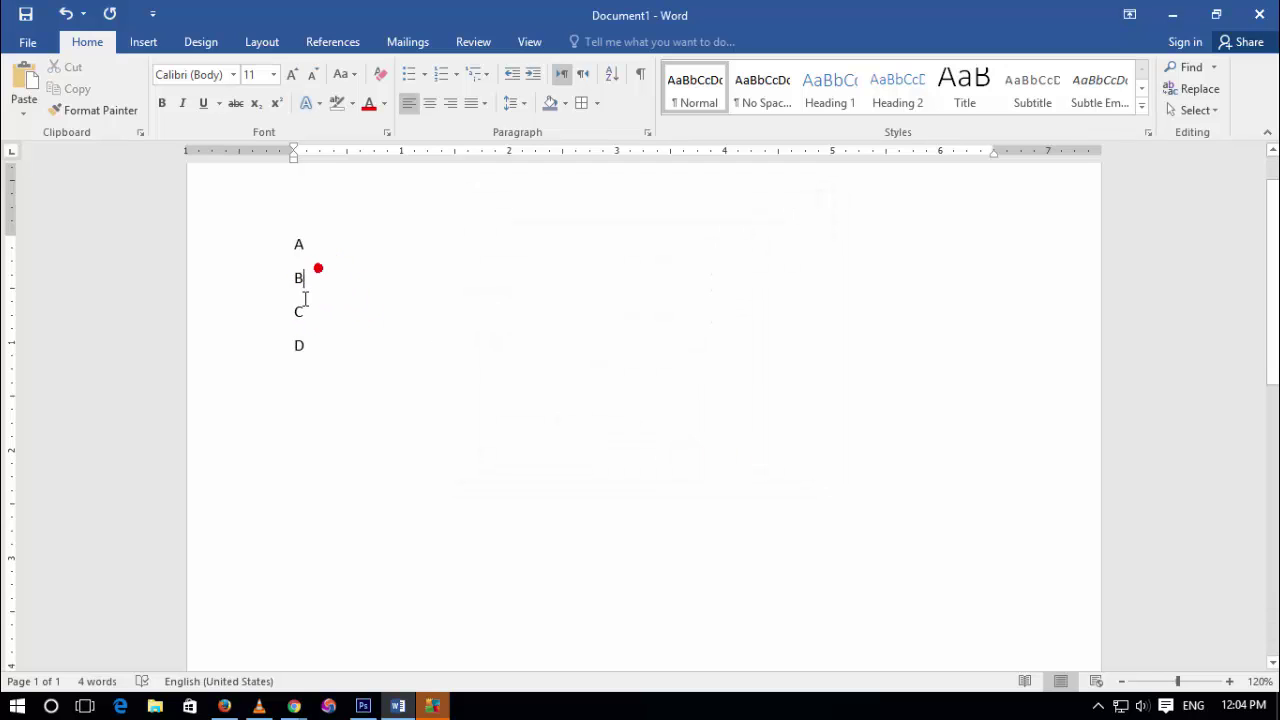
Sort the lines descending into D, C, B, A, then replace them with =rand().
left_click(311, 357)
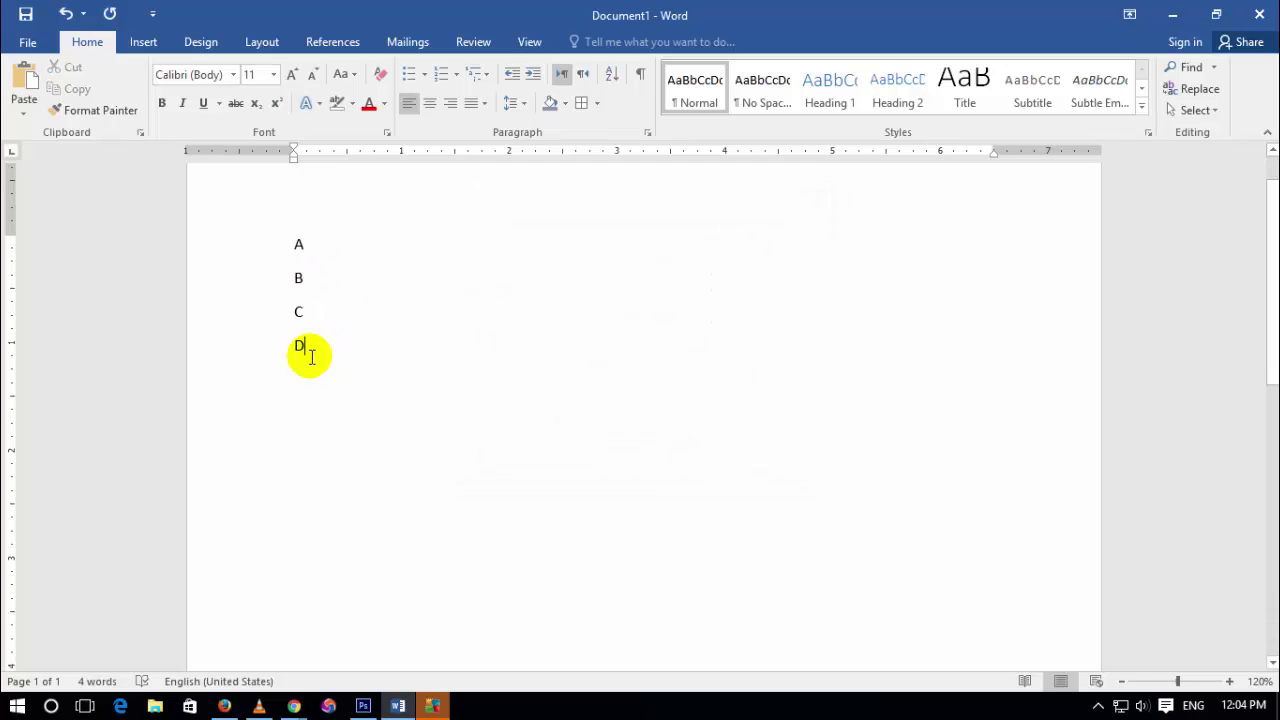
left_click_drag(311, 357, 246, 231)
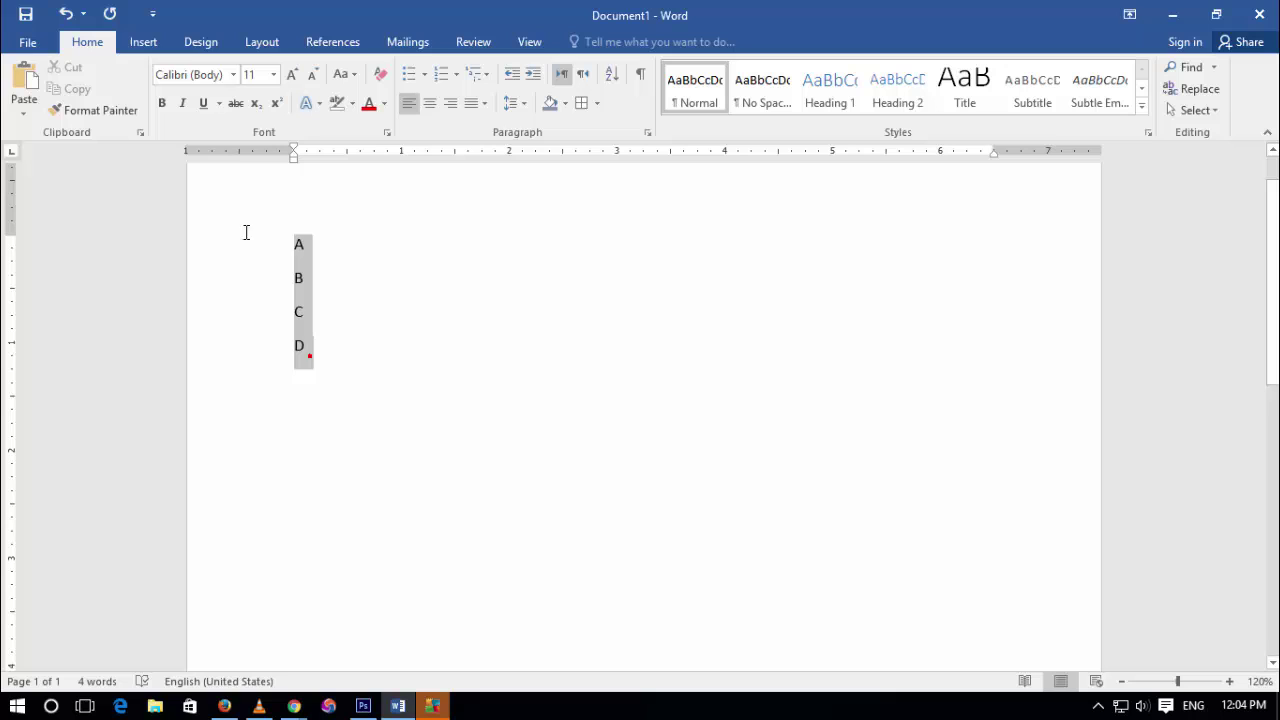
left_click(611, 76)
left_click(755, 266)
left_click(706, 458)
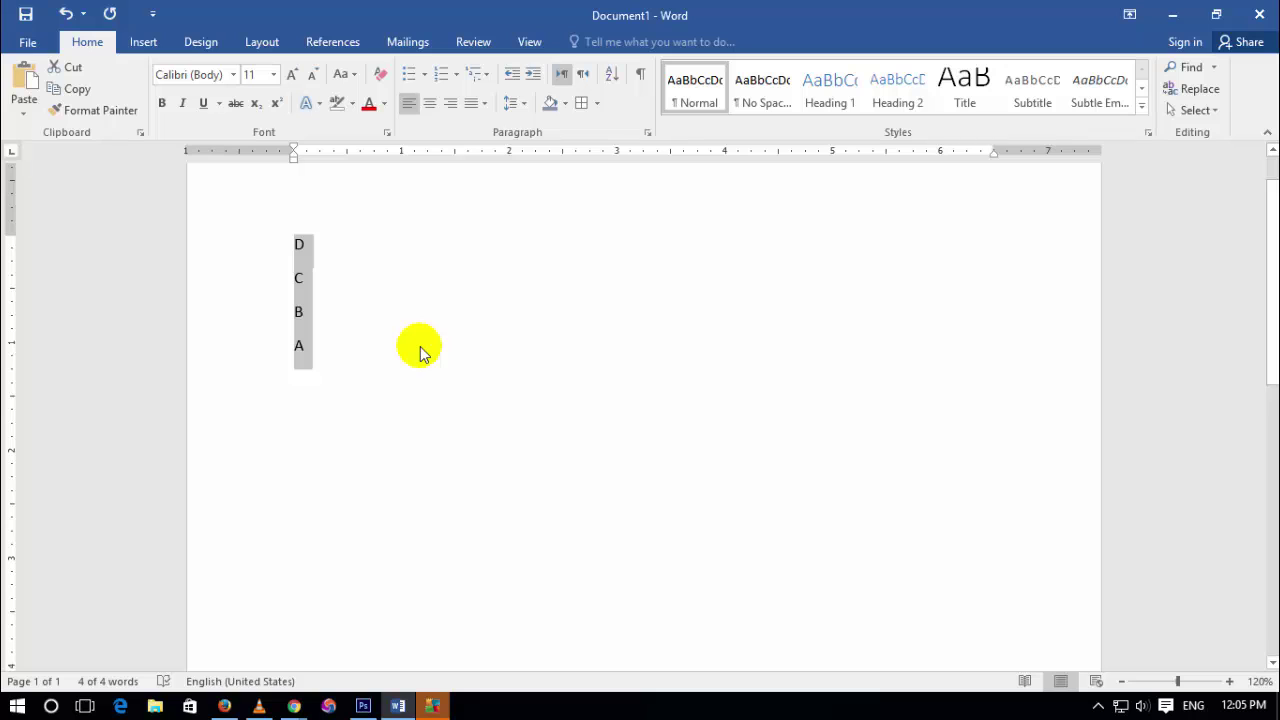
key("Delete")
type("=rand")
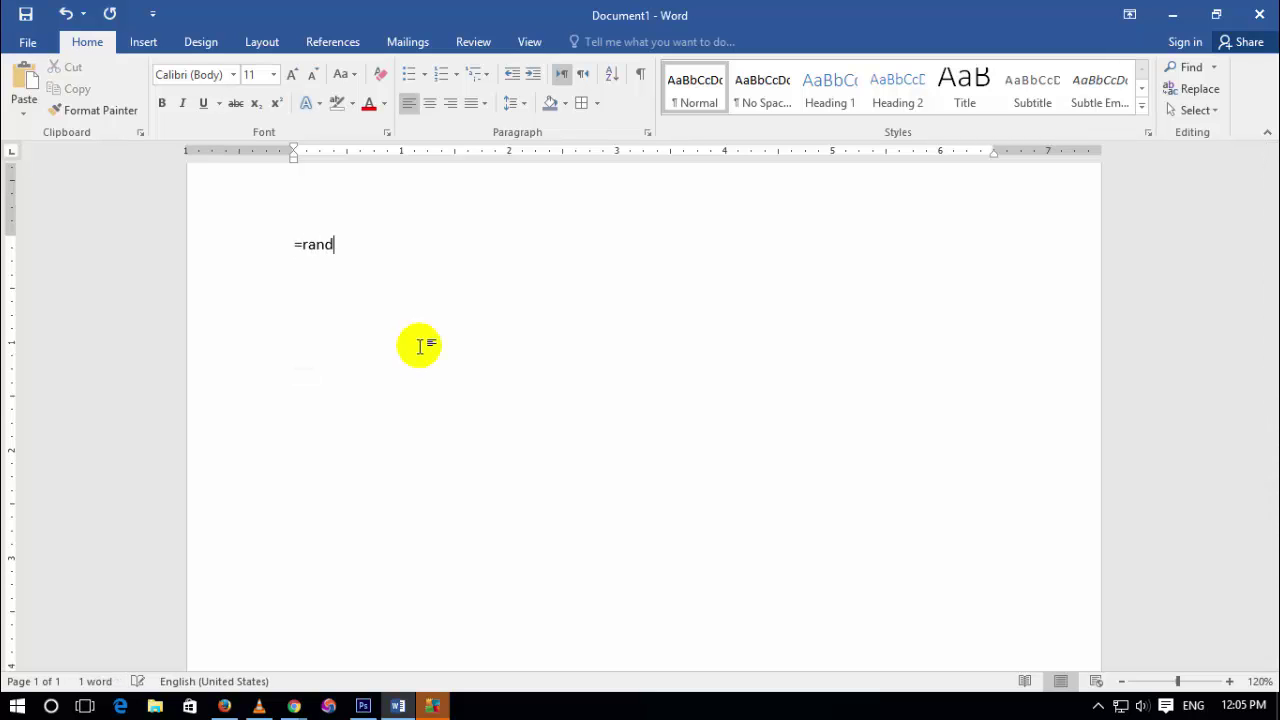
type("()")
Expand =rand() into five paragraphs of sample text and add empty paragraphs below.
key("Return")
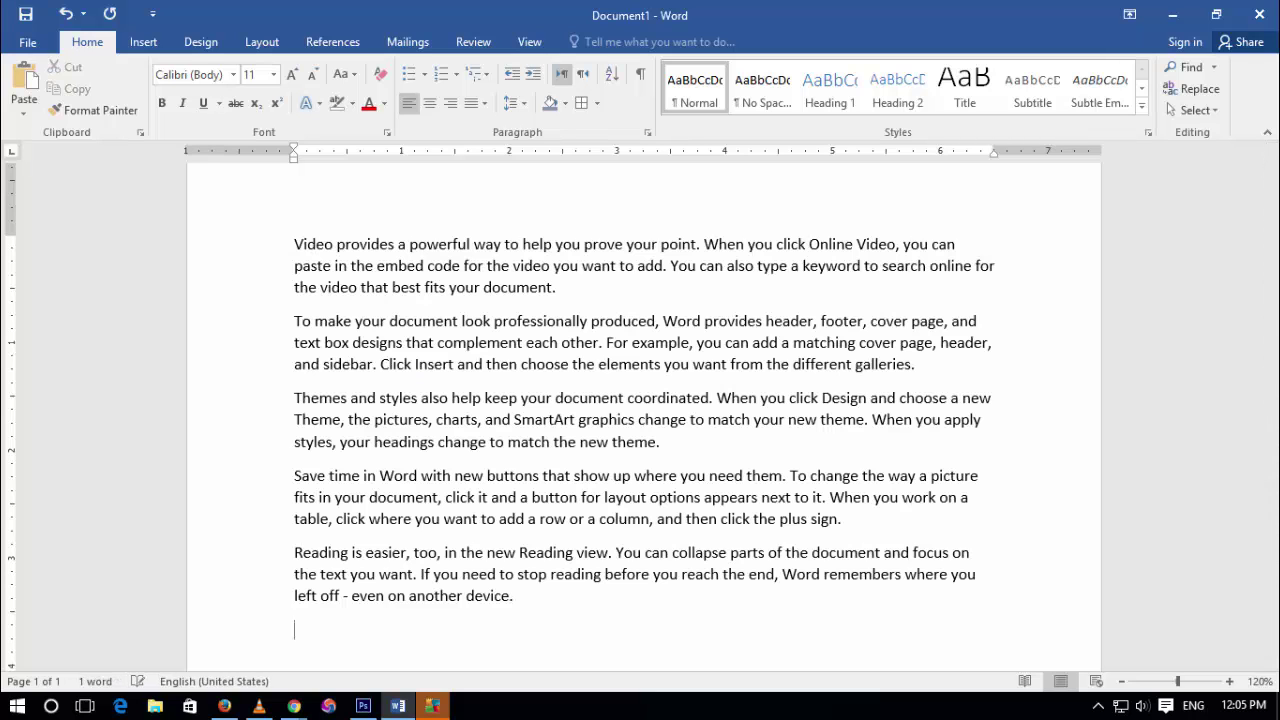
key("Return")
key("Return")
key("Return")
key("Return")
scroll(381, 318, "up", 1)
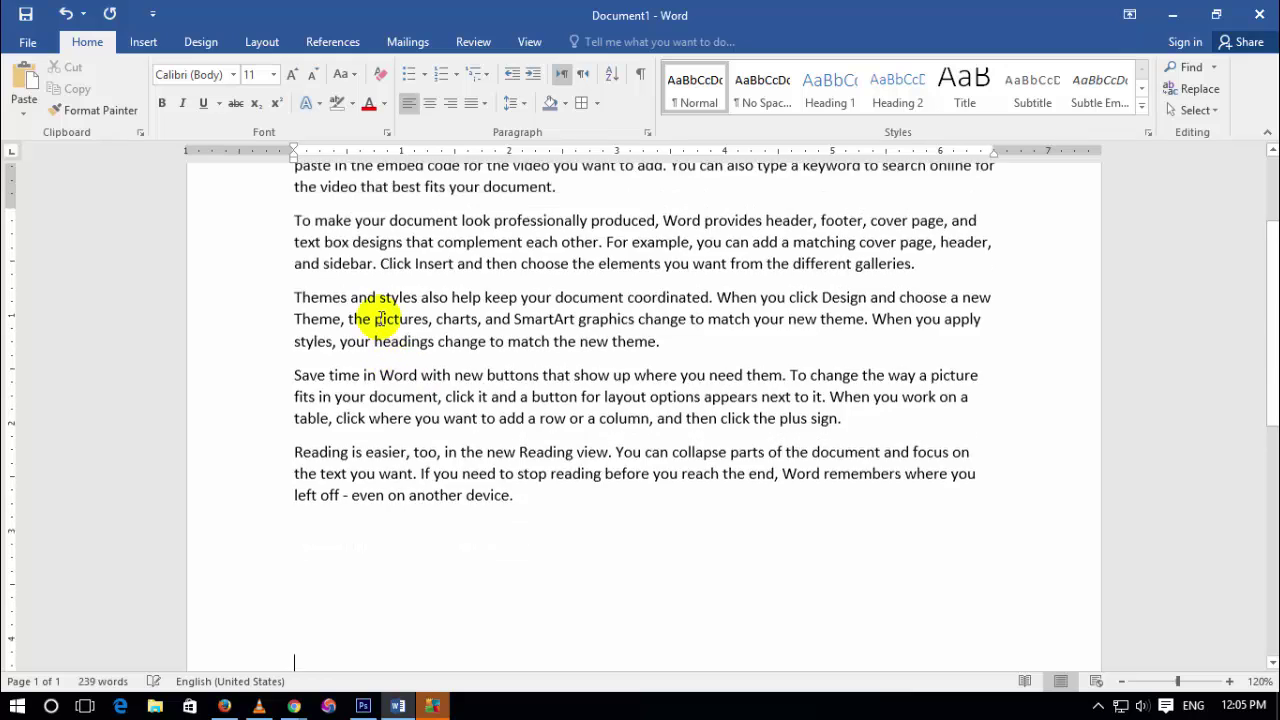
scroll(381, 318, "up", 2)
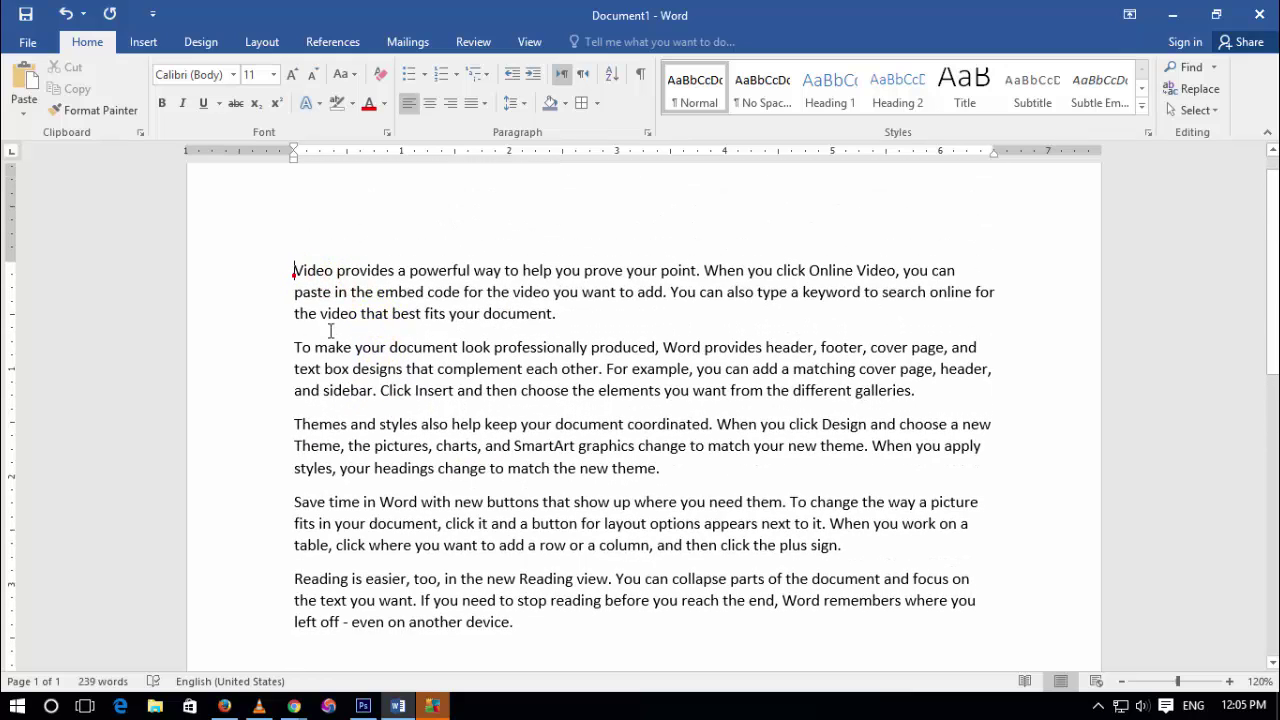
scroll(386, 410, "down", 2)
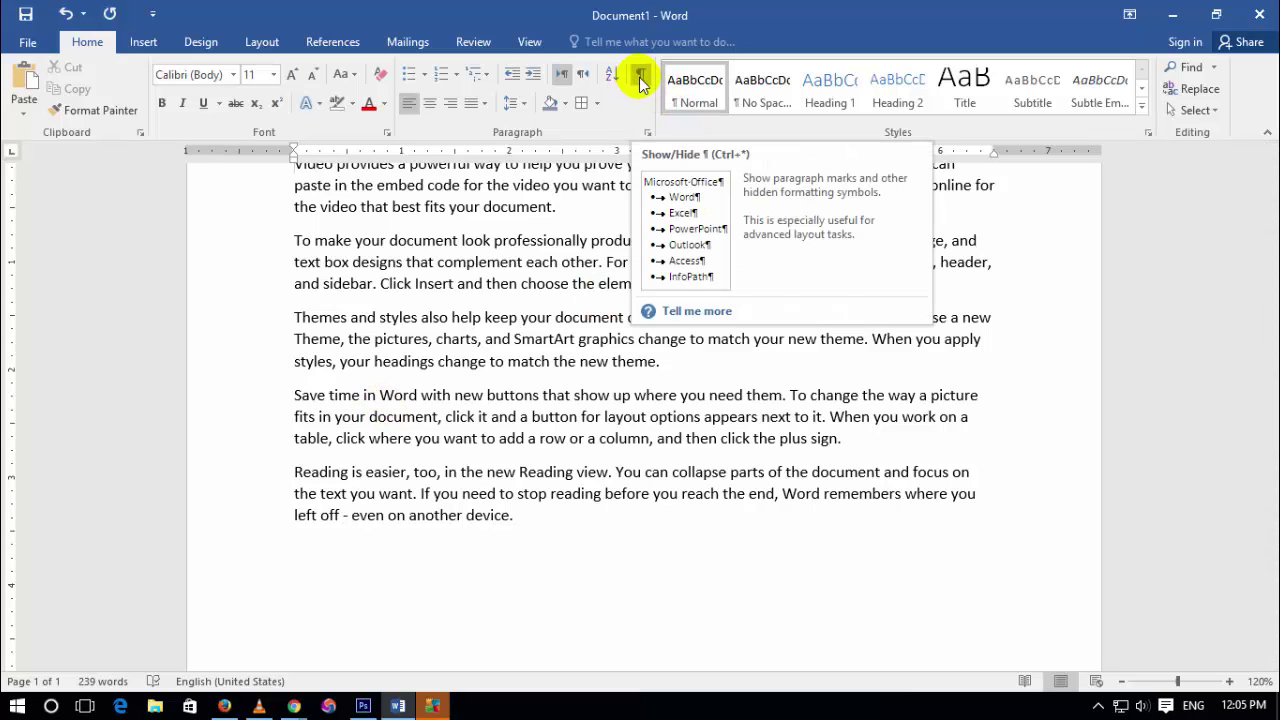
Show paragraph marks and add two more empty paragraphs after the sample text.
left_click(641, 84)
scroll(500, 400, "down", 2)
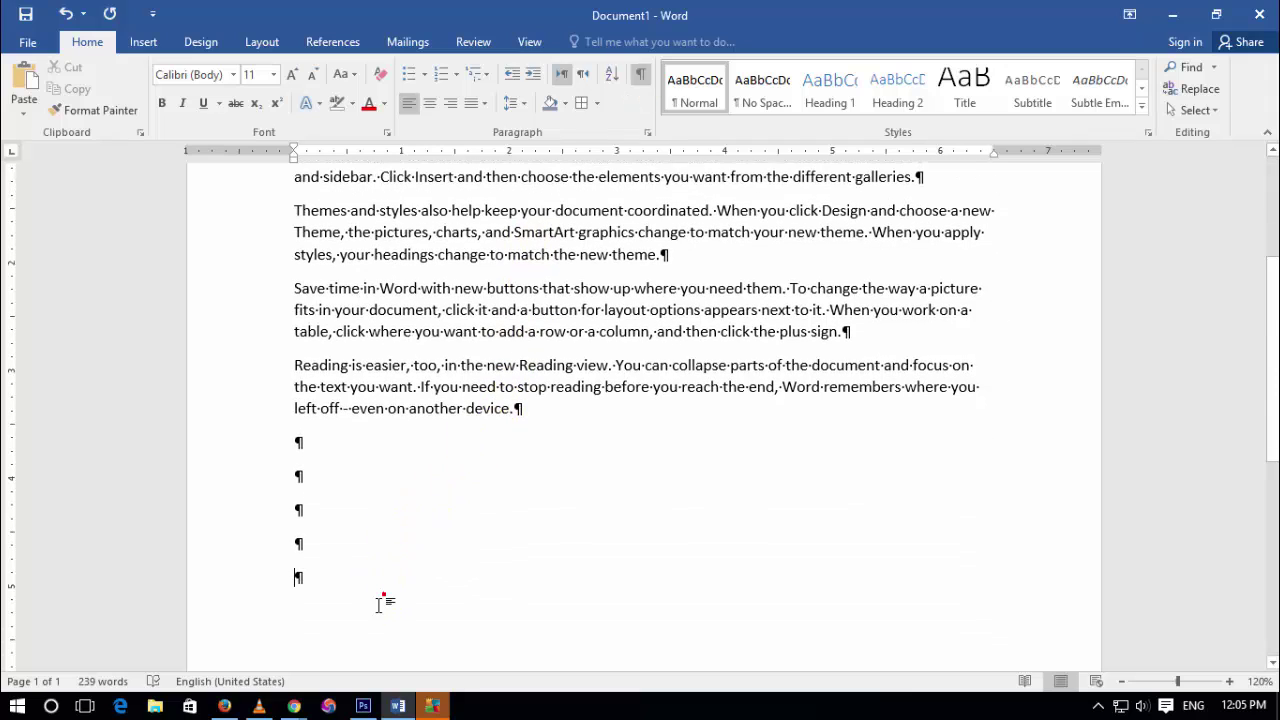
key("Return")
key("Return")
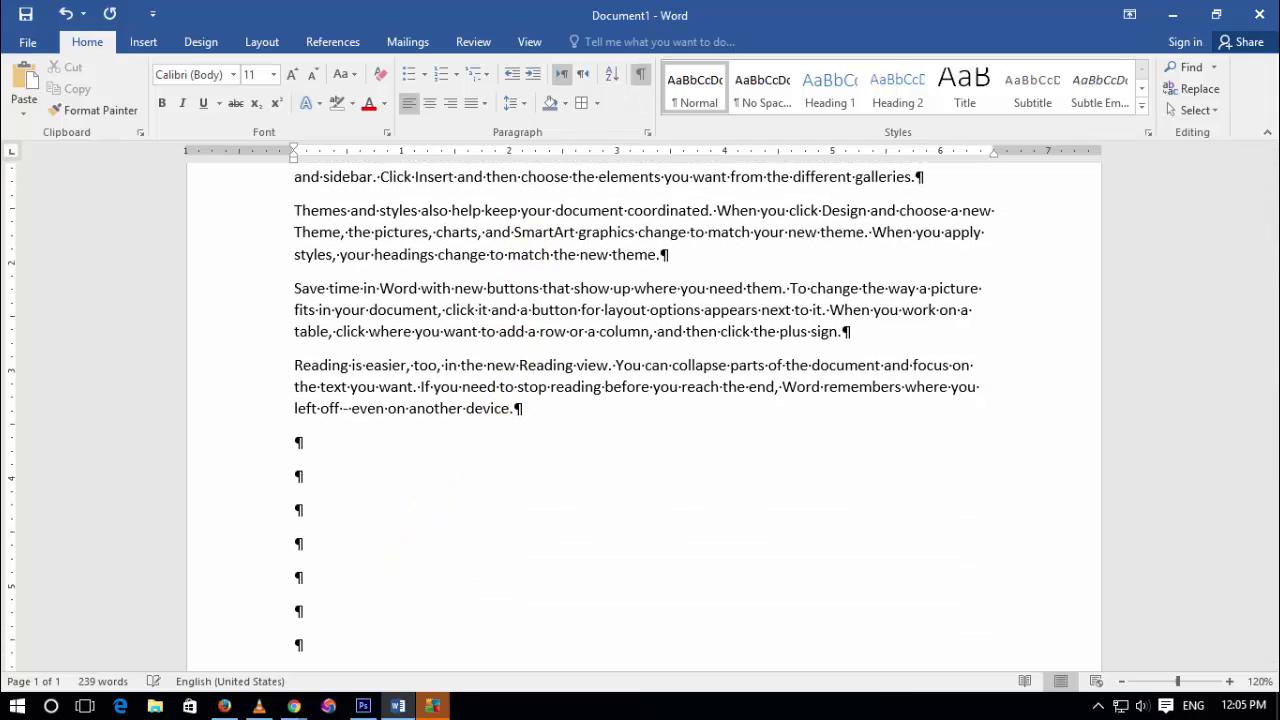
left_click(268, 610)
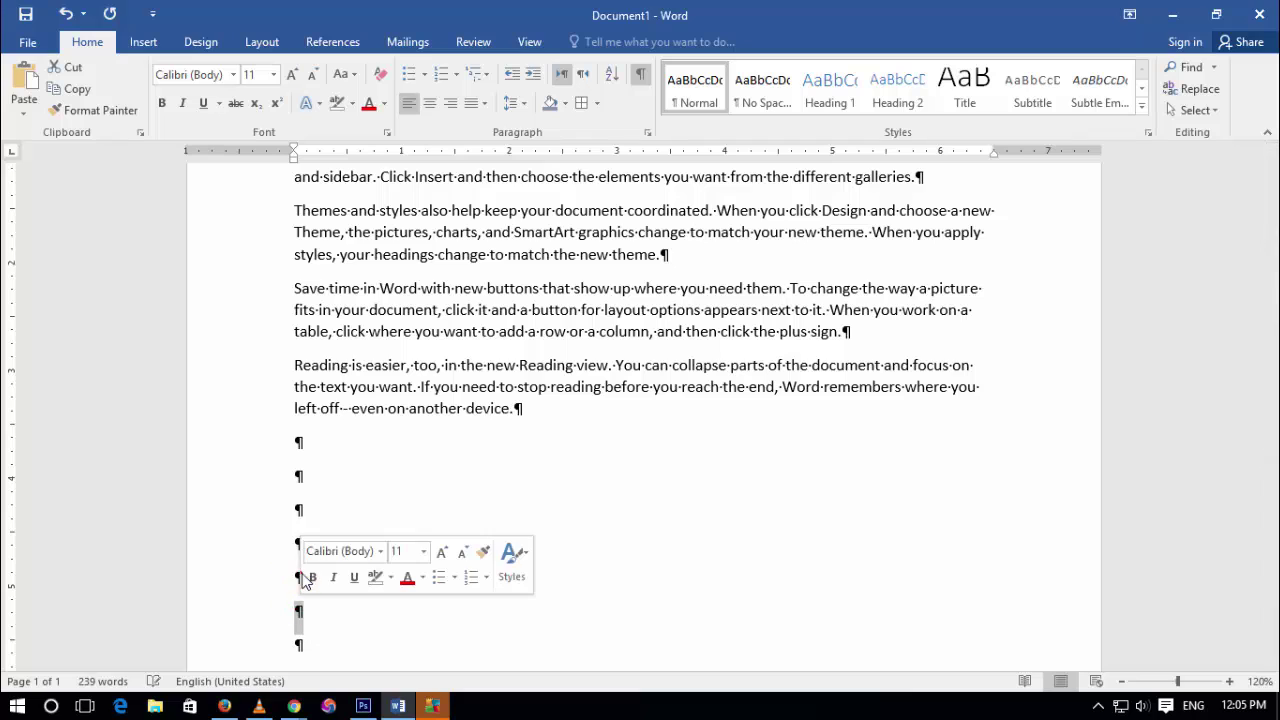
left_click(302, 577)
left_click(292, 444)
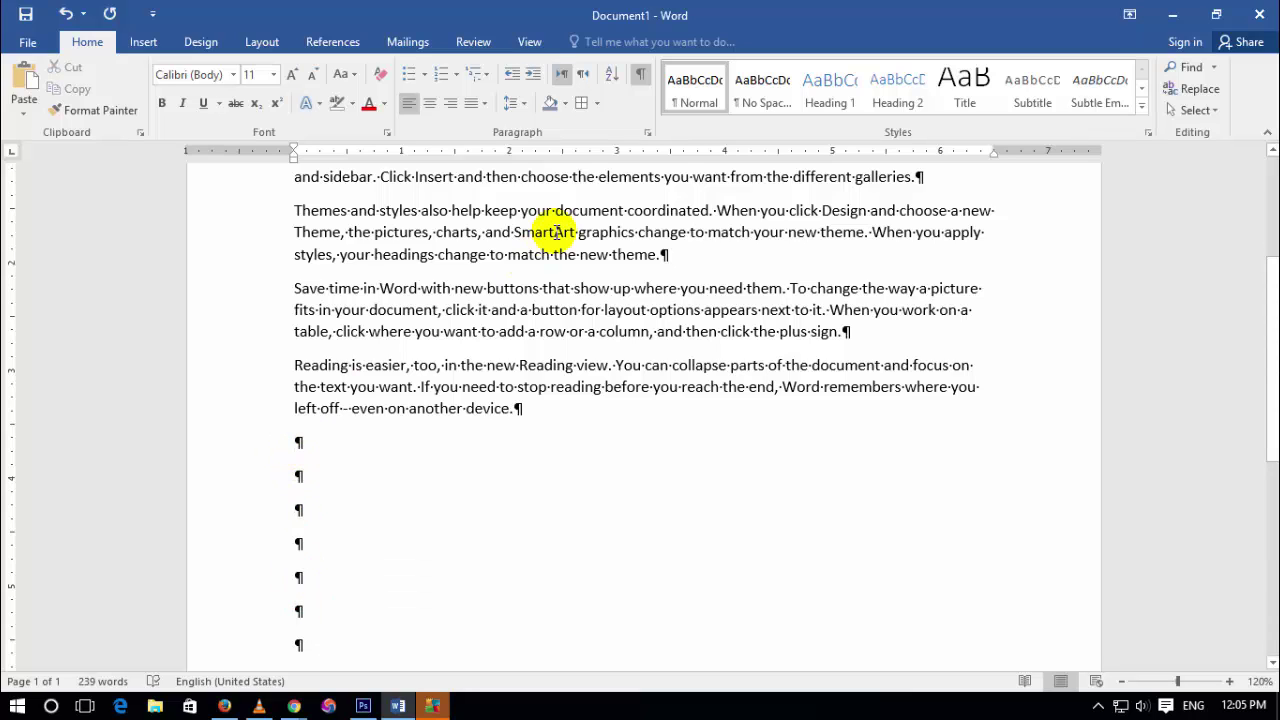
Hide the paragraph marks again and return to the top of the text.
left_click(641, 82)
scroll(571, 357, "up", 2)
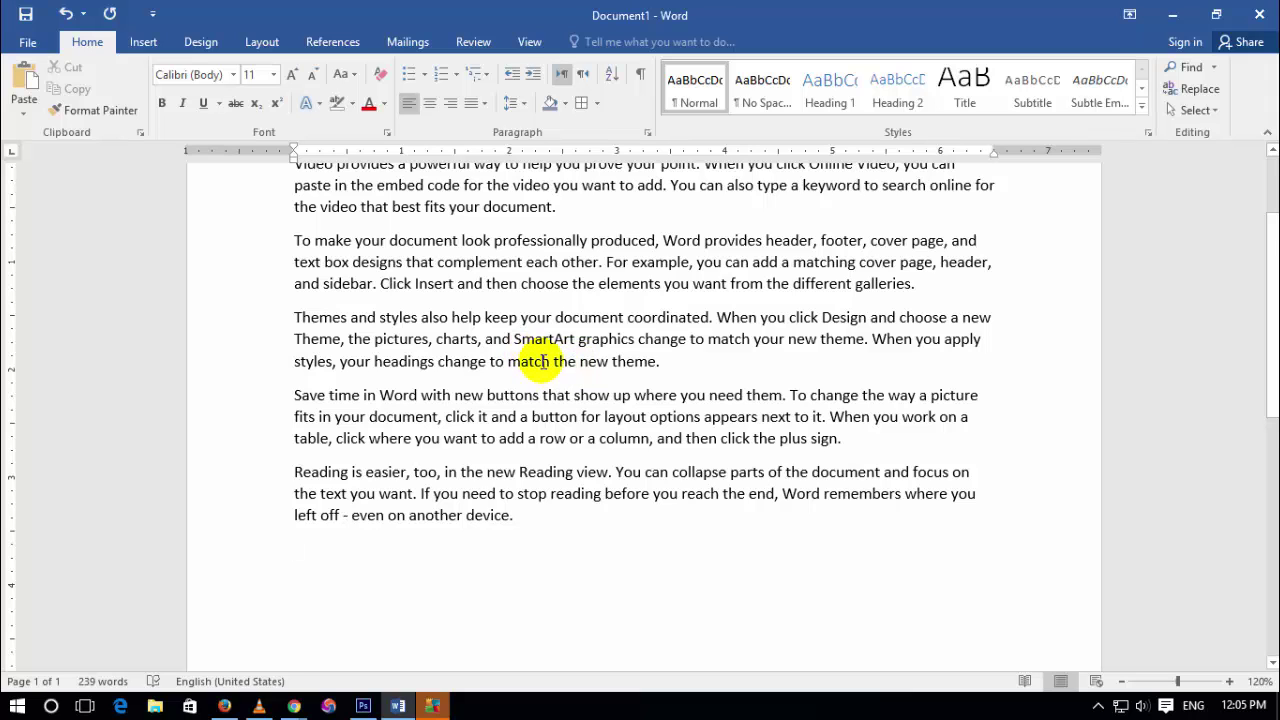
scroll(563, 375, "up", 2)
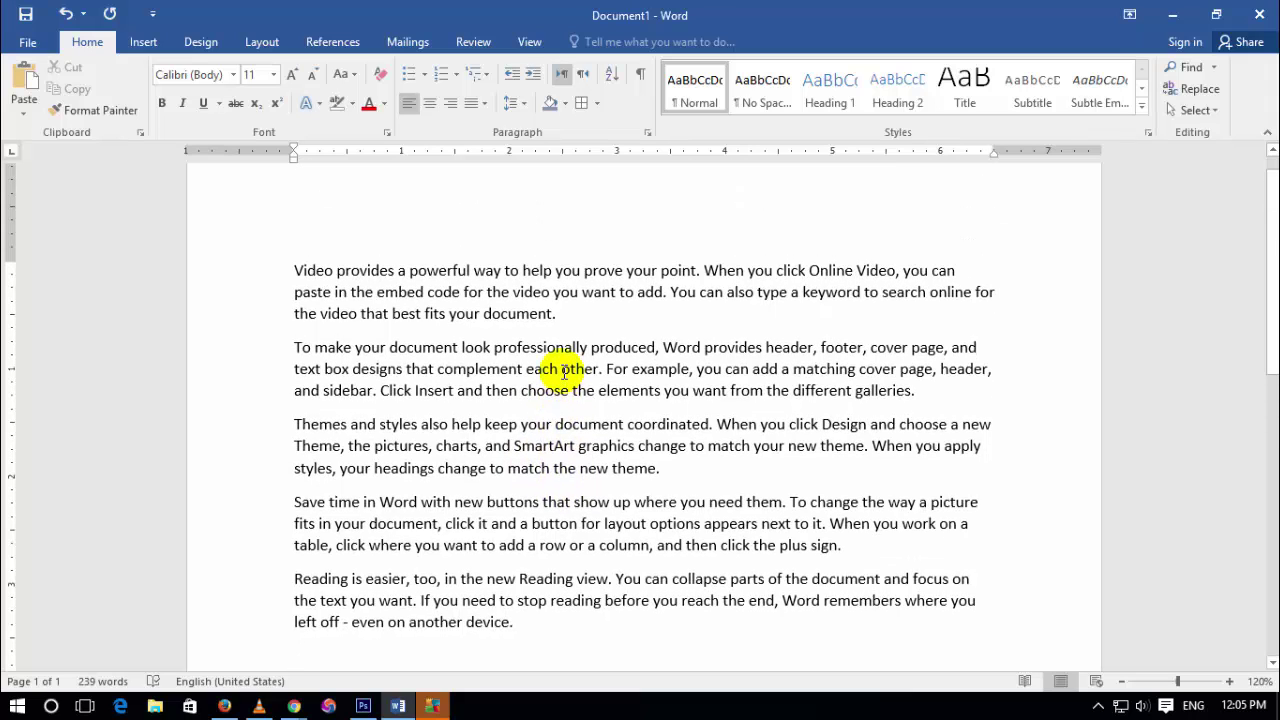